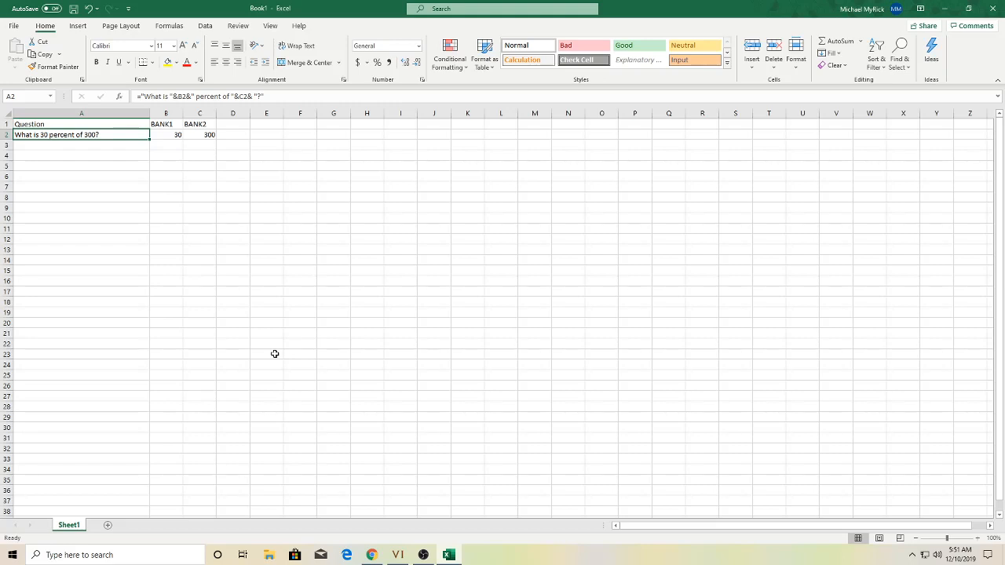
pyautogui.press('Right')
pyautogui.press('Down')
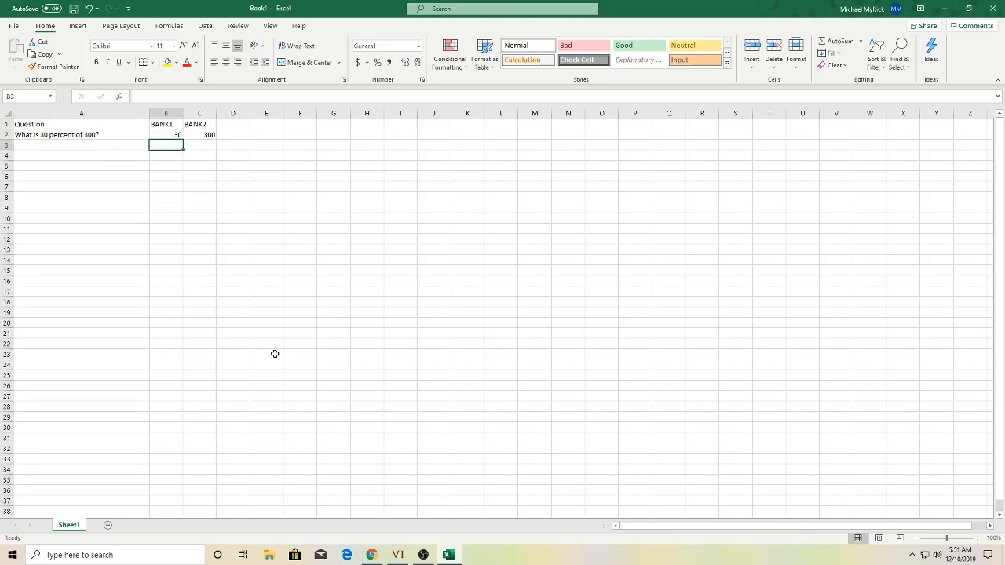
pyautogui.press('Left')
pyautogui.press('Up')
pyautogui.press('Up')
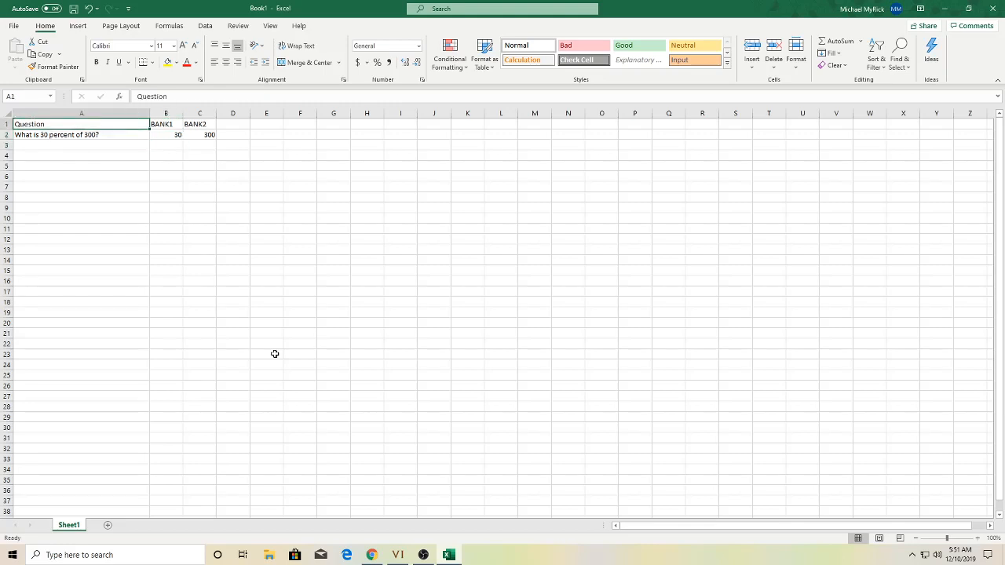
pyautogui.press('Right')
pyautogui.press('Left')
pyautogui.press('Right')
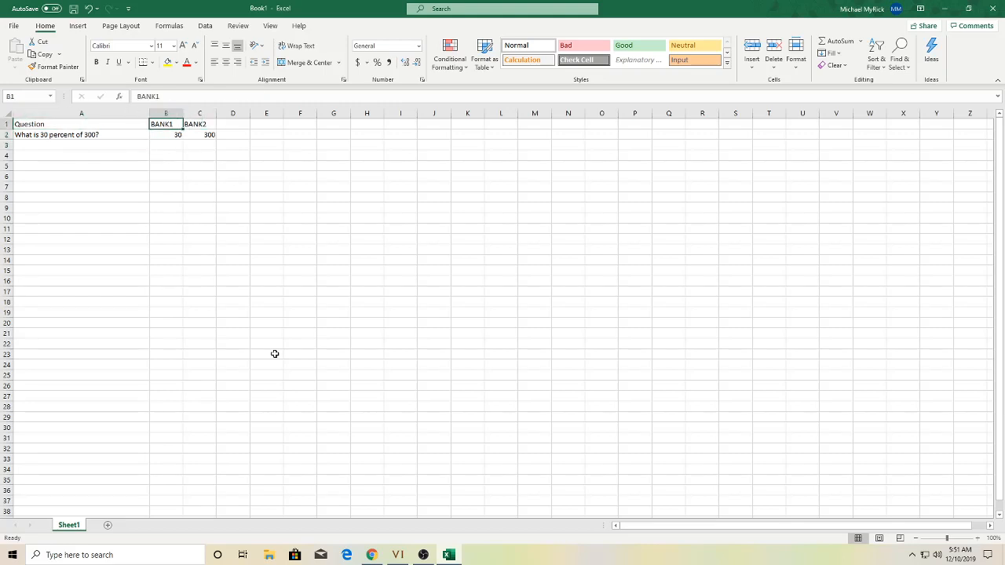
pyautogui.press('Right')
pyautogui.press('Down')
pyautogui.press('Left')
pyautogui.press('Left')
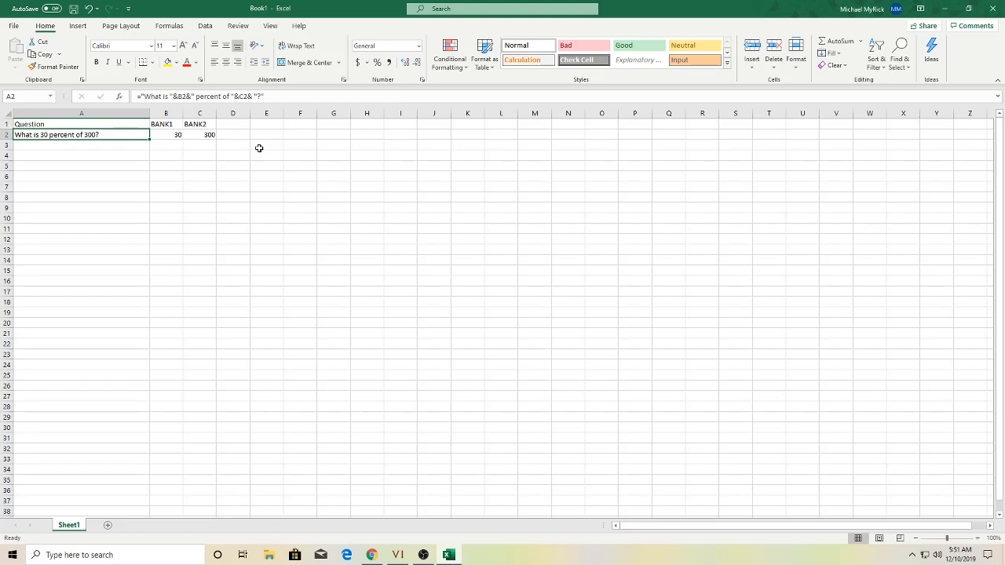
# - Start the A3 formula as ="What is "&B3&" percent of ", fixing typos along the way
pyautogui.press('Down')
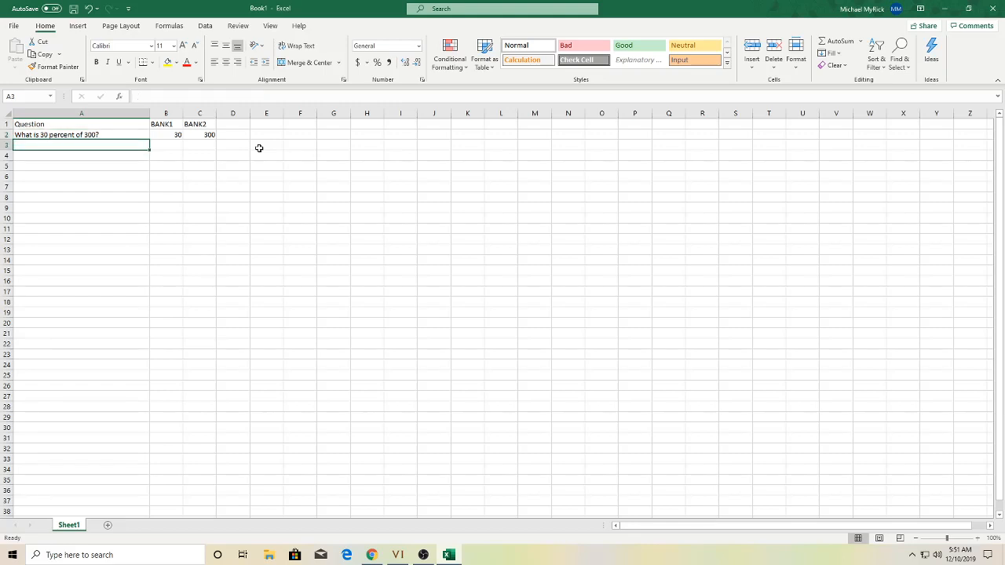
pyautogui.write('=')
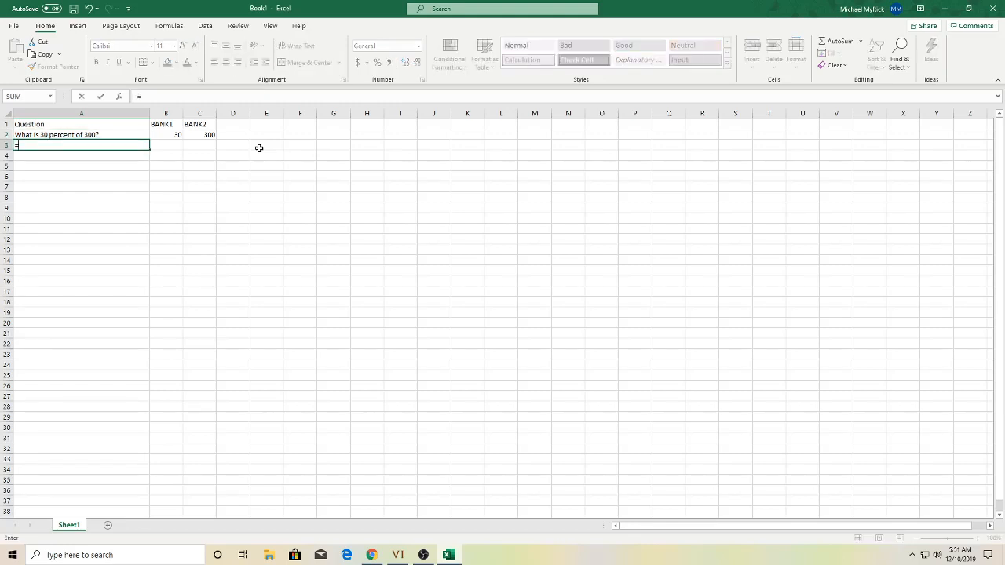
pyautogui.write('"wHAT')
pyautogui.press('BackSpace')
pyautogui.press('BackSpace')
pyautogui.press('BackSpace')
pyautogui.press('BackSpace')
pyautogui.write('What Is " &')
pyautogui.write('b3')
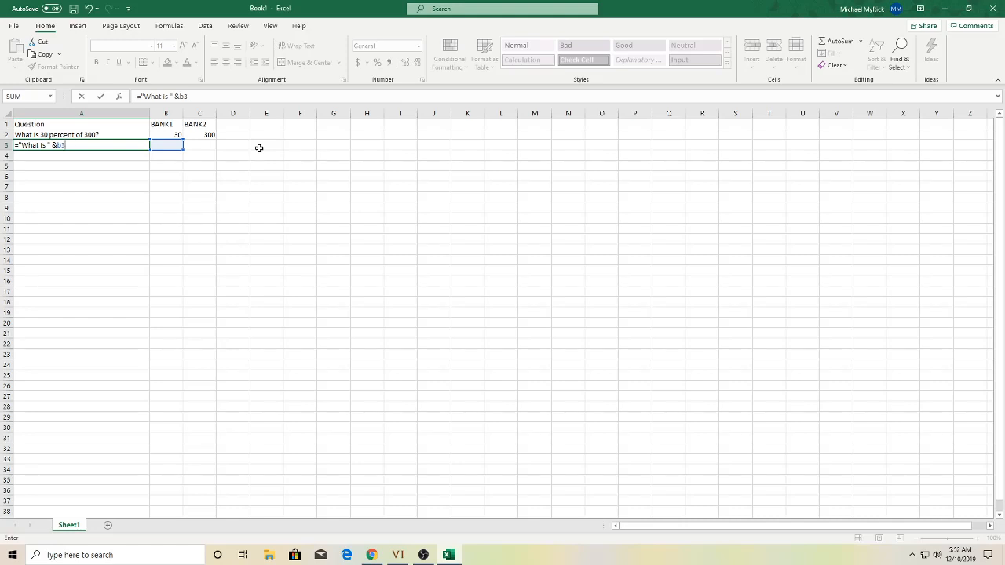
pyautogui.write('c3')
pyautogui.press('BackSpace')
pyautogui.press('BackSpace')
pyautogui.press('BackSpace')
pyautogui.write('&')
pyautogui.write('"p')
pyautogui.press('BackSpace')
pyautogui.write('pec')
pyautogui.press('BackSpace')
pyautogui.write('rcent of "')
pyautogui.hotkey('ctrl', 'Return')
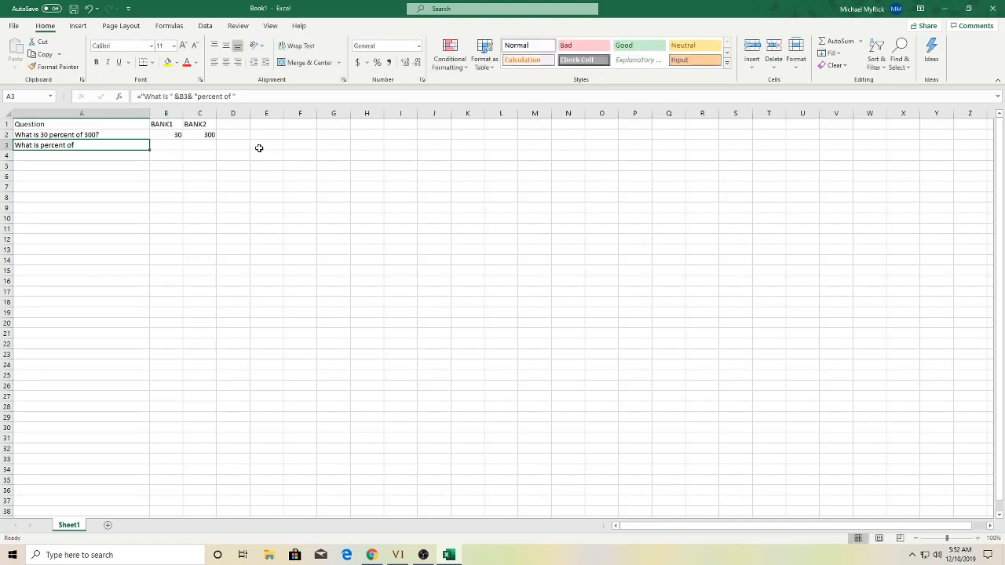
# - Extend the A3 formula with &C3&"?" to finish the question
pyautogui.click(198, 96)
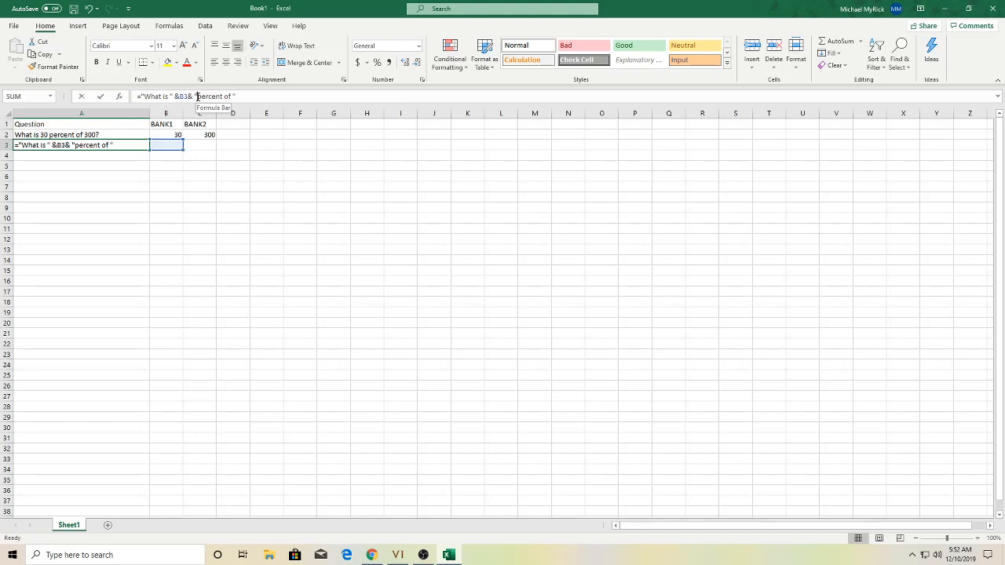
pyautogui.write('"')
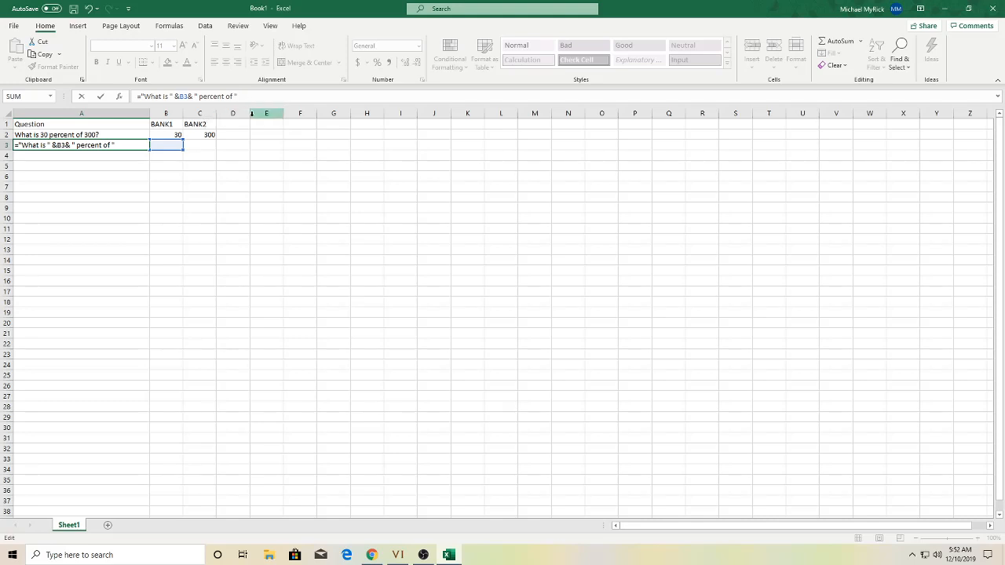
pyautogui.write(' &c3&')
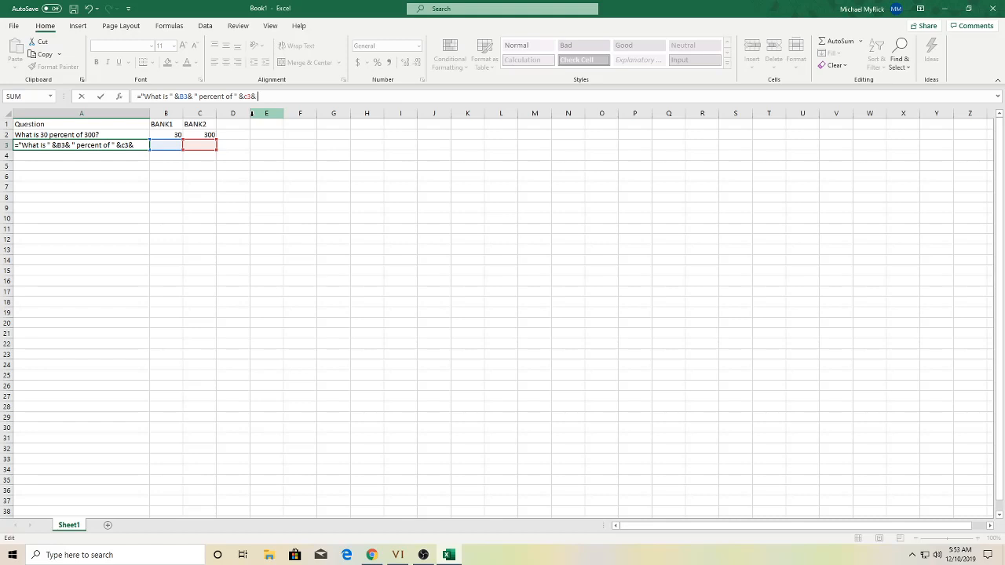
pyautogui.write('"?')
pyautogui.click(425, 554)
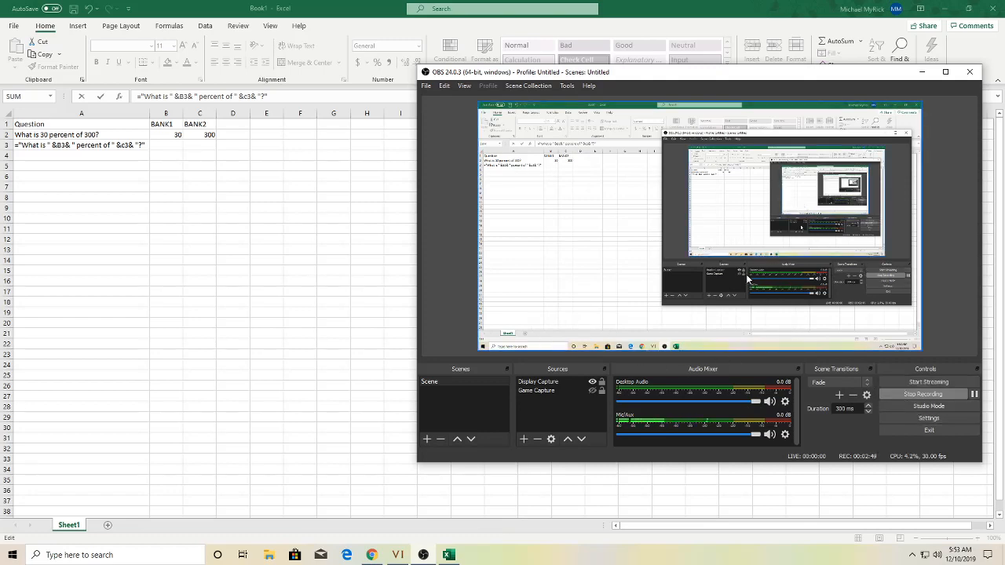
pyautogui.click(975, 397)
pyautogui.click(280, 293)
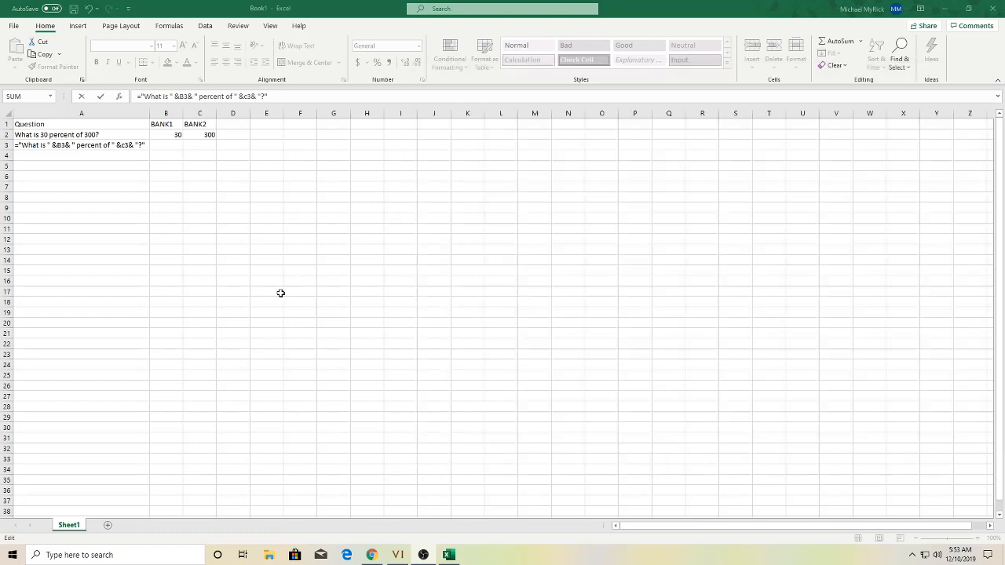
pyautogui.click(277, 96)
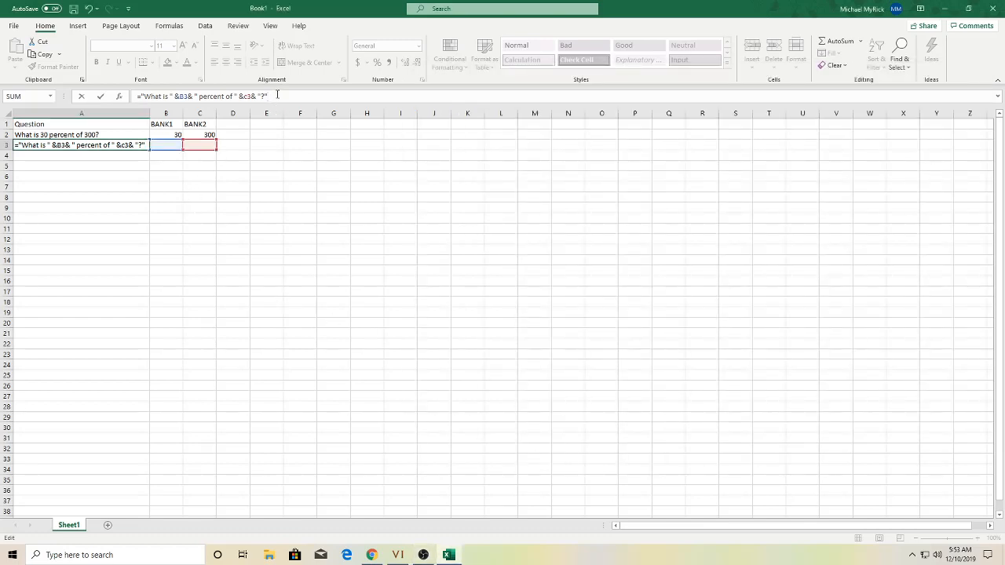
# - Commit the formula and copy 30 and 300 from B2:C2 into row 3 to test it
pyautogui.press('Tab')
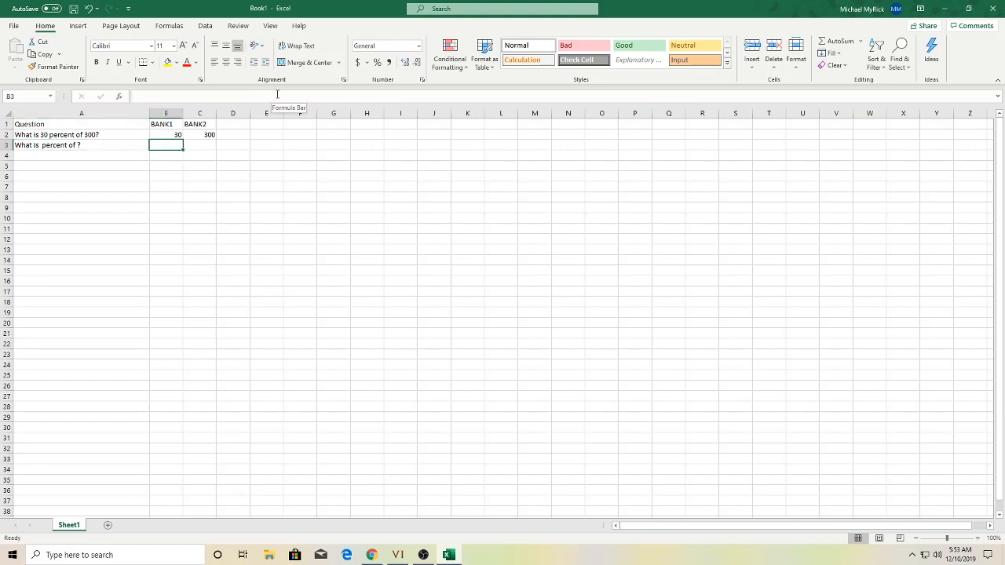
pyautogui.press('Up')
pyautogui.hotkey('shift', 'Right')
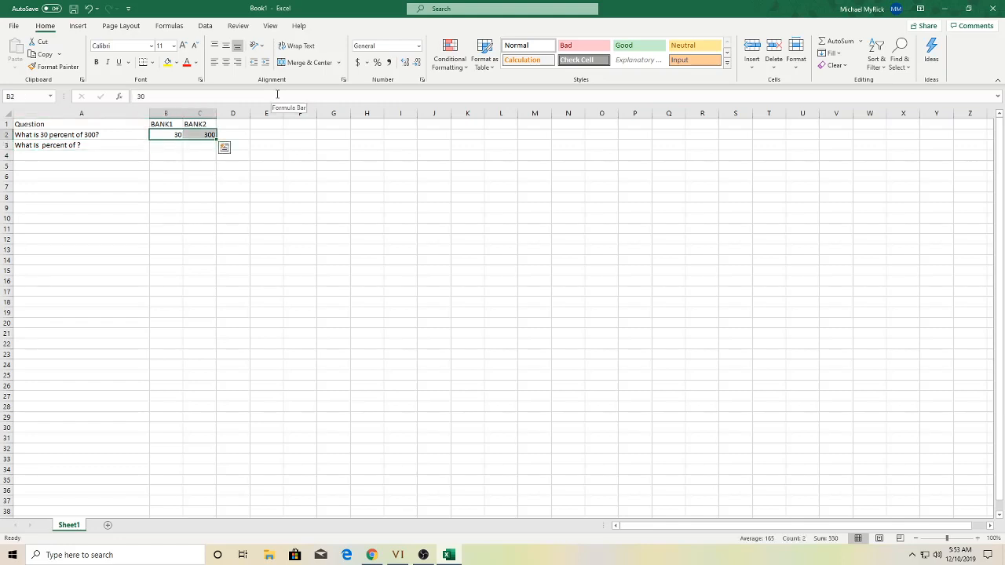
pyautogui.hotkey('ctrl', 'c')
pyautogui.press('Down')
pyautogui.hotkey('ctrl', 'v')
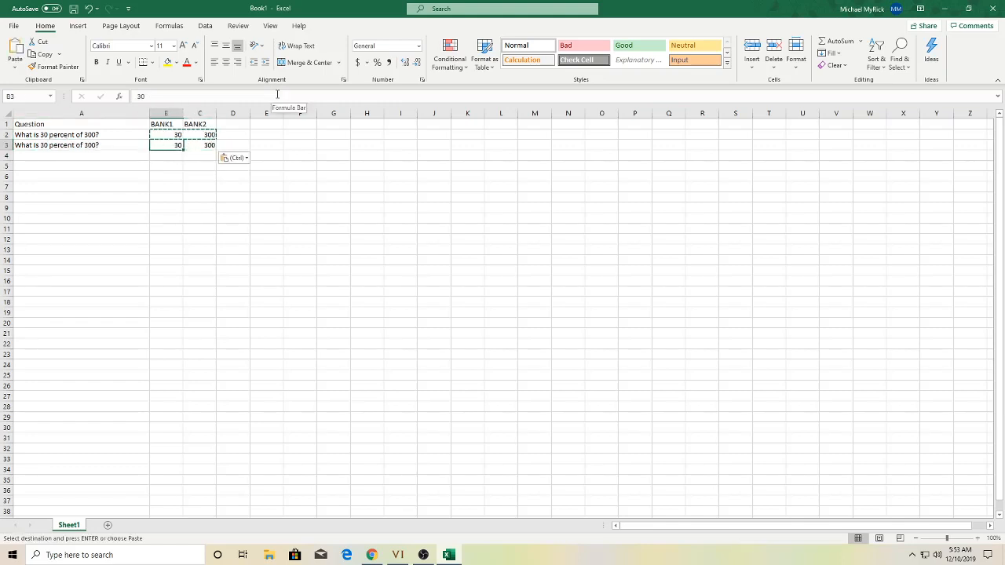
pyautogui.press('Left')
pyautogui.press('Up')
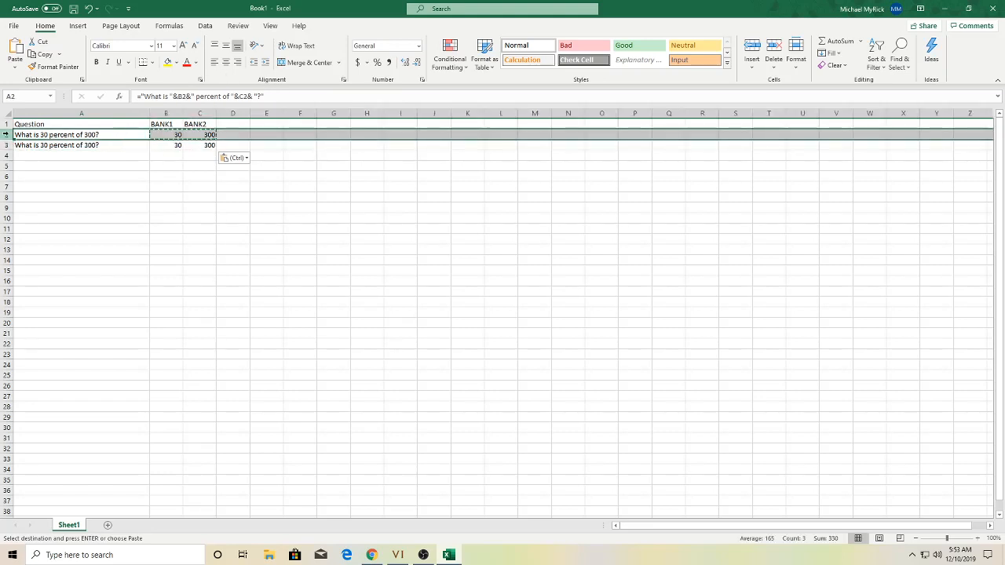
# - Delete the old row 2 so the new question row moves up
pyautogui.click(7, 134)
pyautogui.rightClick(7, 134)
pyautogui.click(44, 236)
pyautogui.click(229, 164)
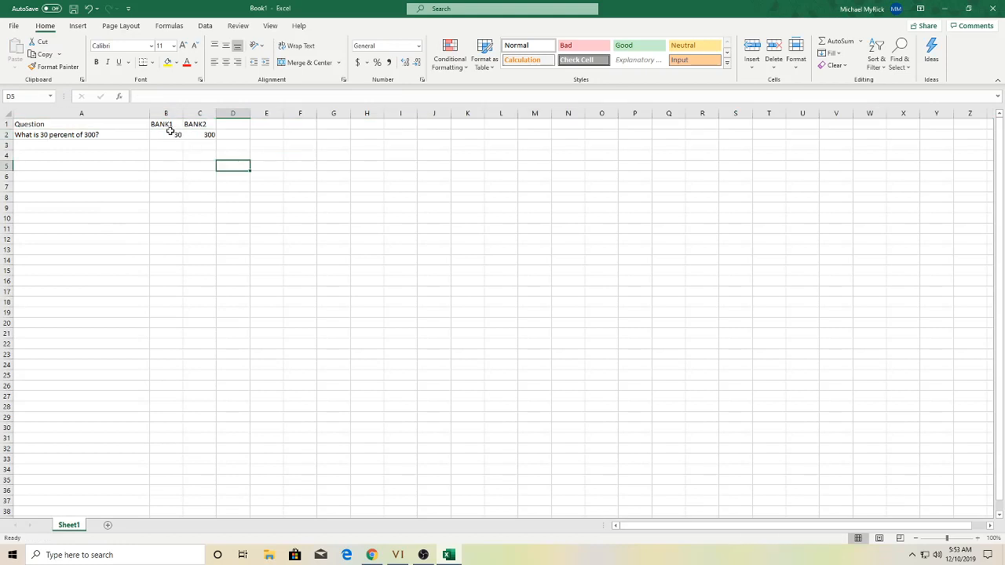
pyautogui.click(168, 131)
pyautogui.click(193, 134)
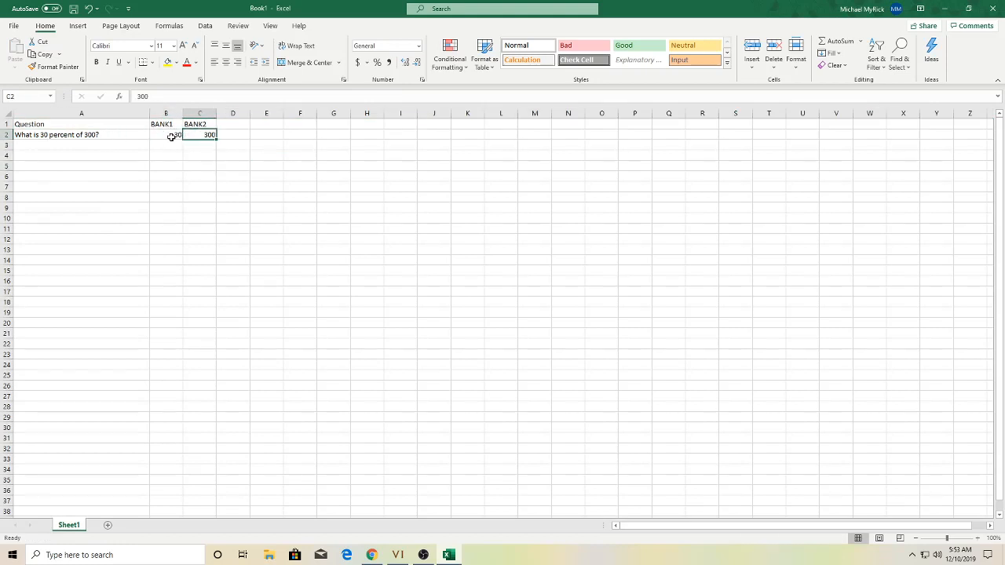
pyautogui.click(173, 137)
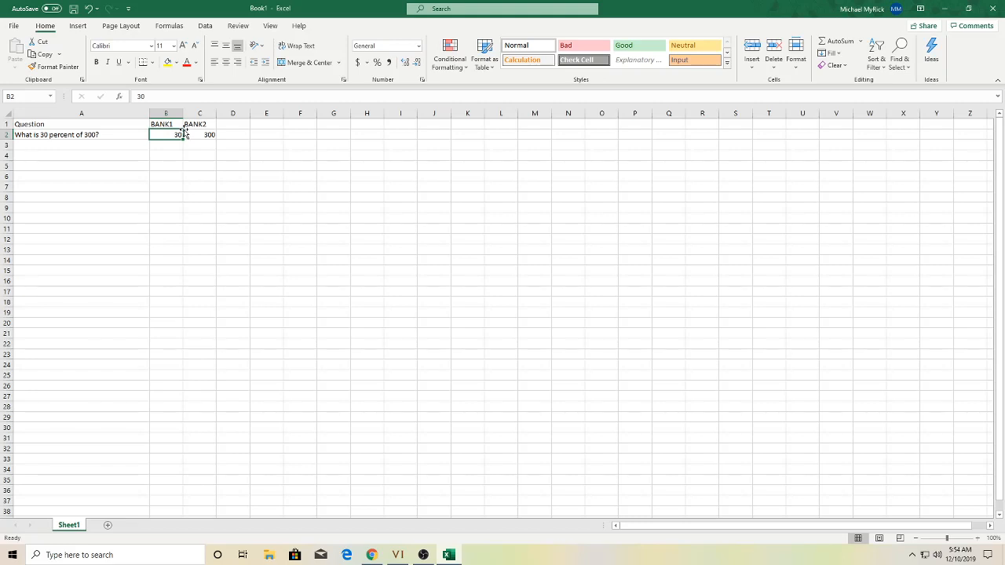
# - Enter =RANDBETWEEN(10,99) in B2 so A2 reads 'What is 87 percent of 300?'
pyautogui.write('=')
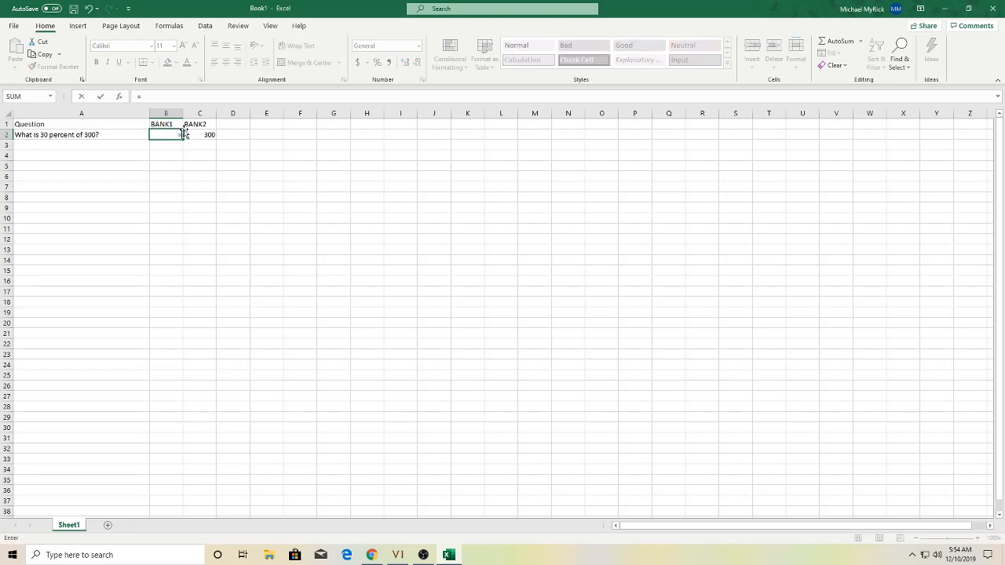
pyautogui.write('rand')
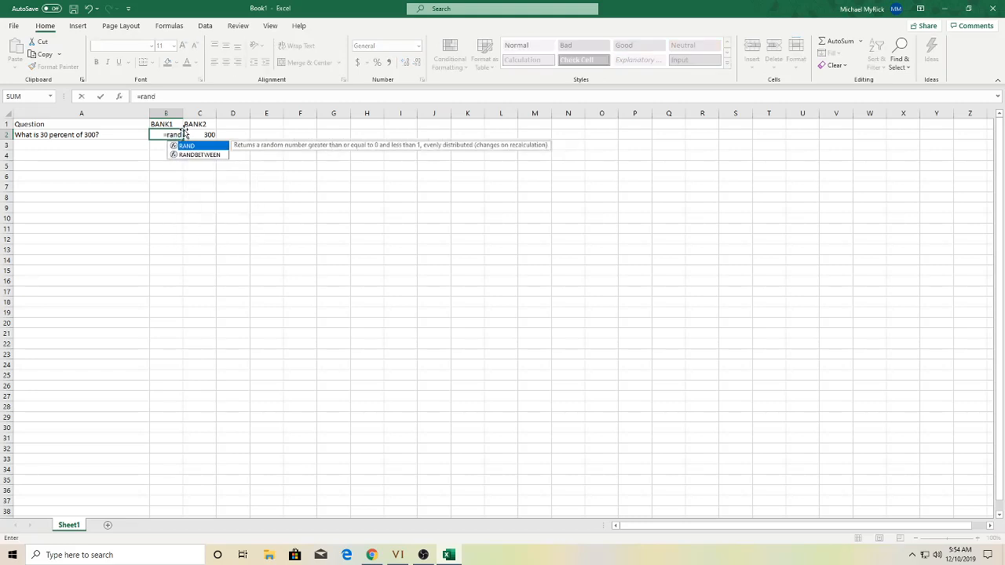
pyautogui.write('between')
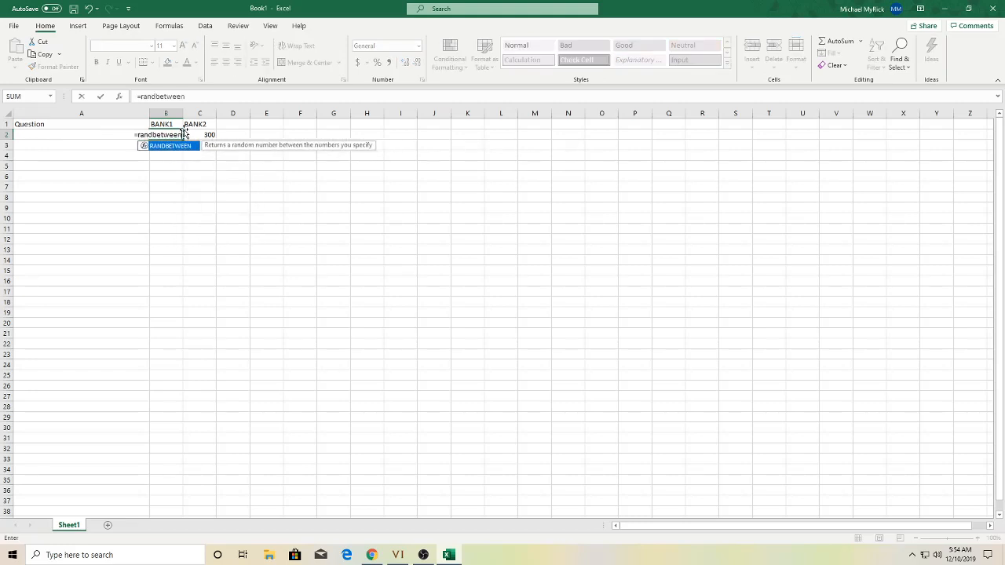
pyautogui.write('(10')
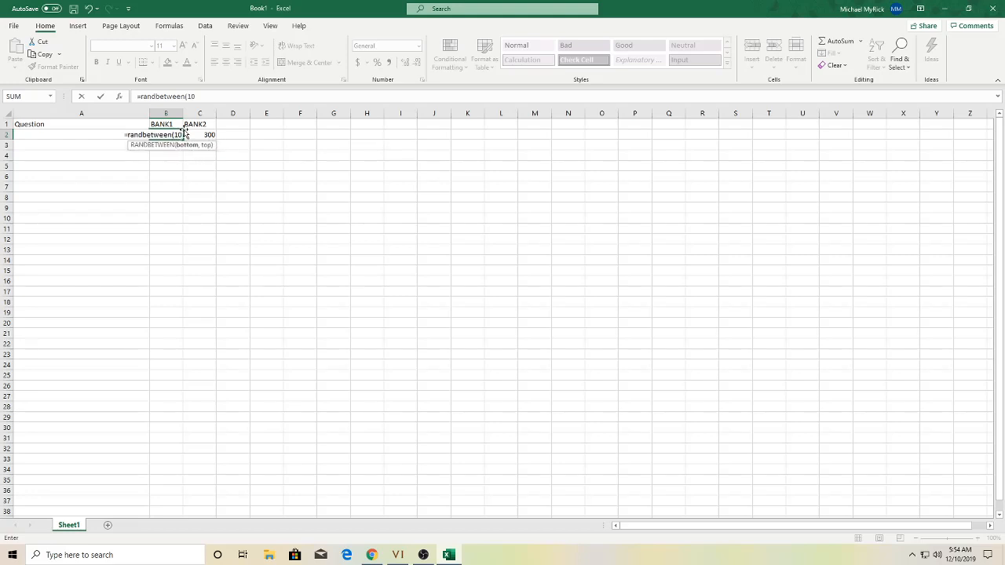
pyautogui.write(',')
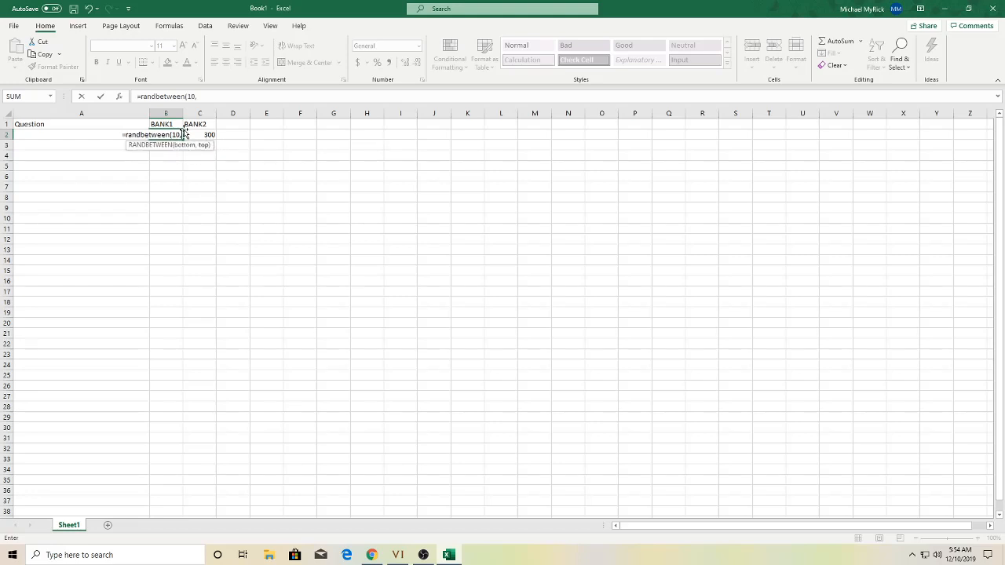
pyautogui.write('99')
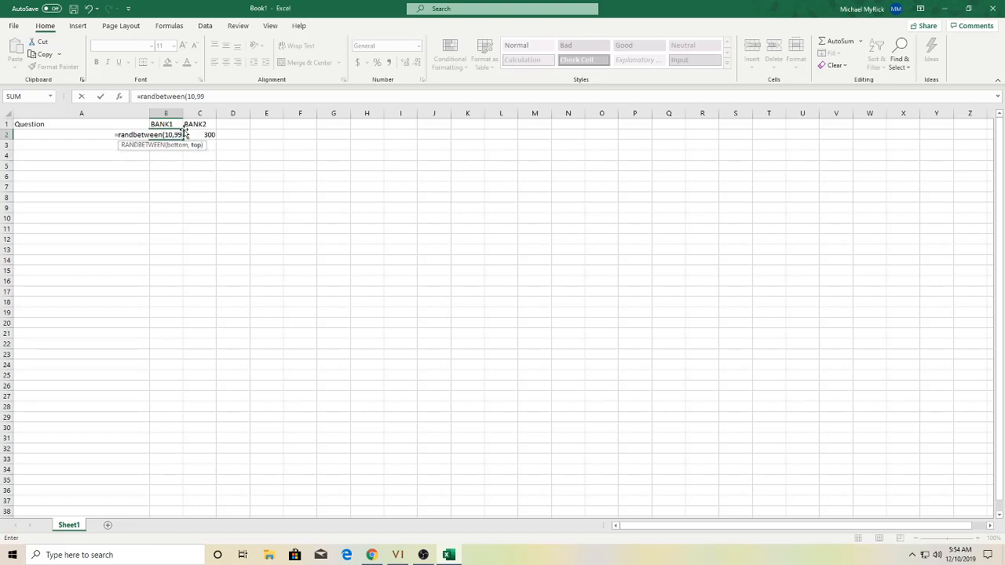
pyautogui.write(')')
pyautogui.press('Return')
pyautogui.press('Up')
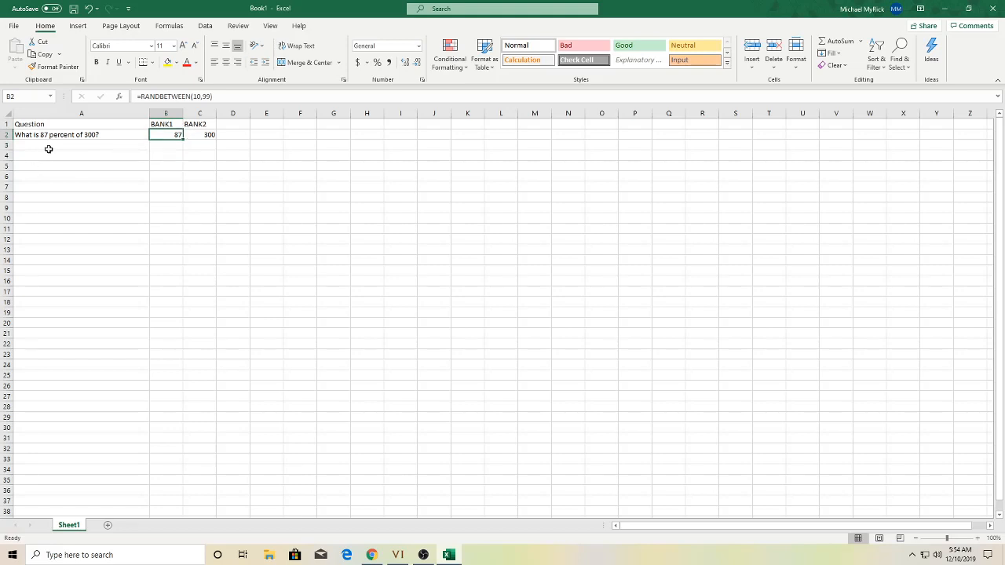
pyautogui.press('Right')
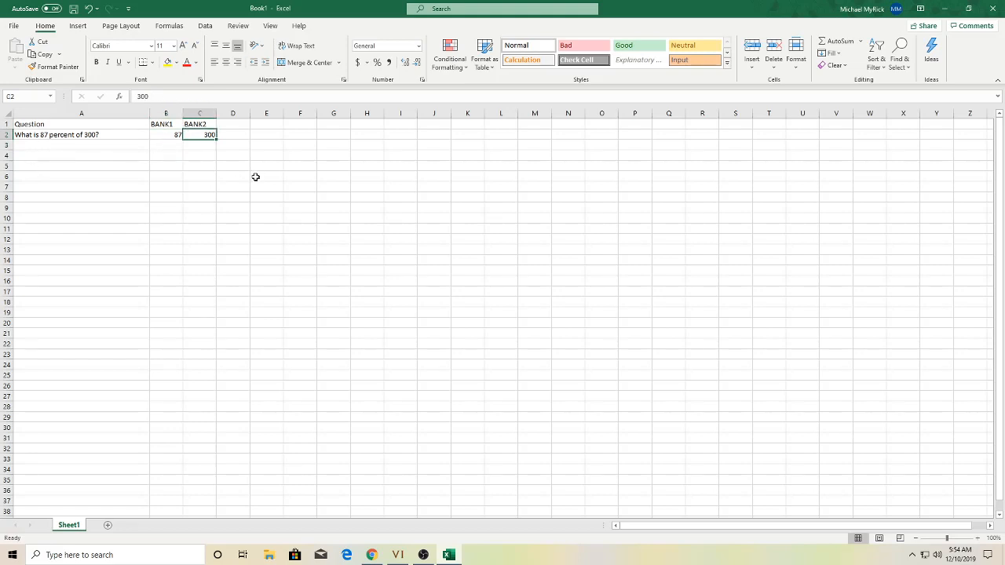
# - Enter =RANDBETWEEN(100,999) in C2 as the random BANK2 value
pyautogui.write('=(')
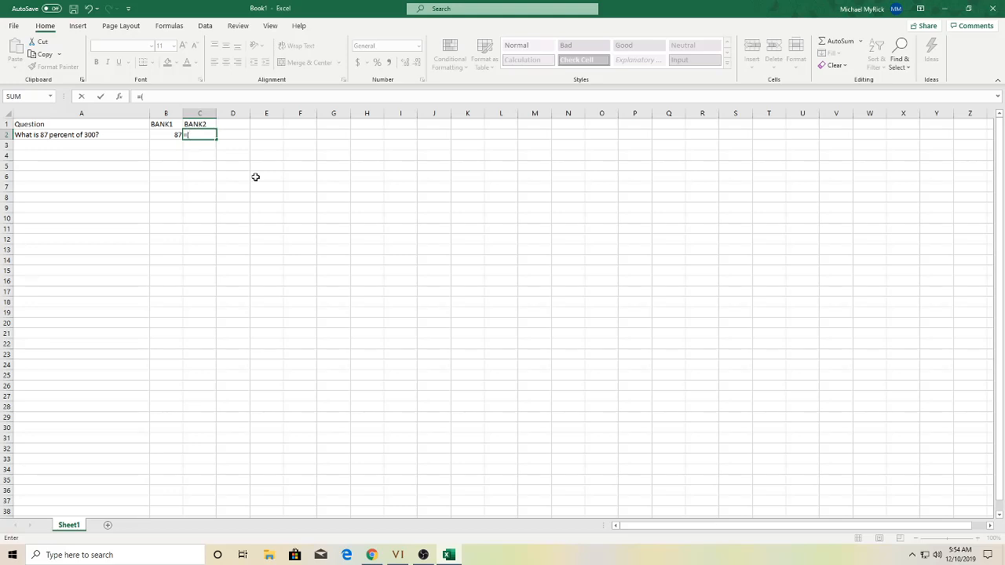
pyautogui.press('BackSpace')
pyautogui.write('randbetween')
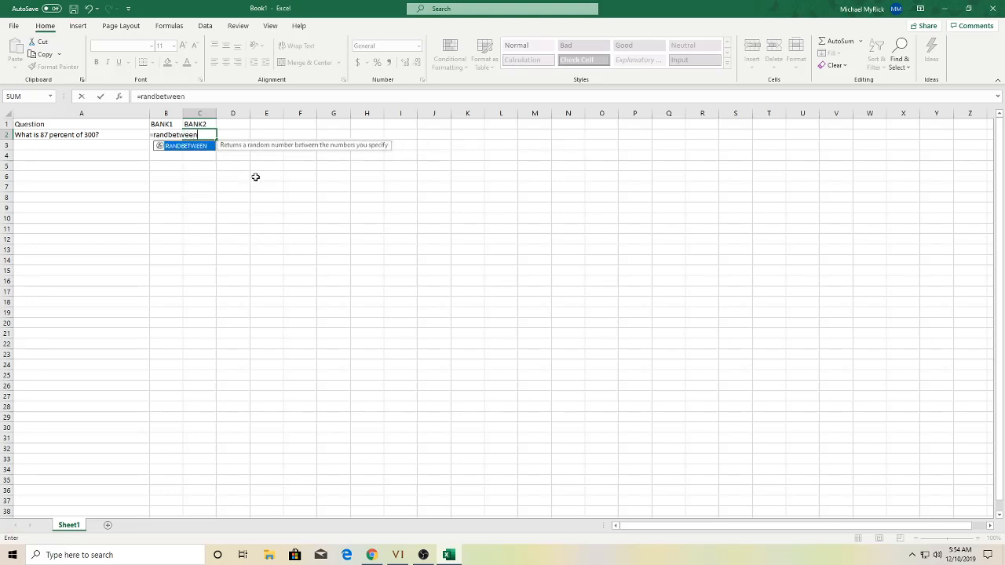
pyautogui.write('(1')
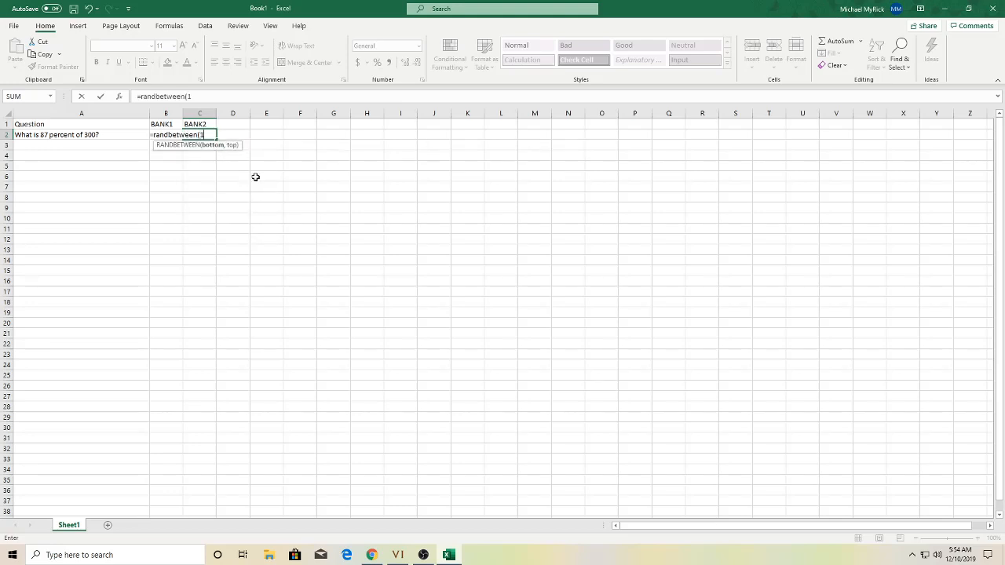
pyautogui.write('00,999')
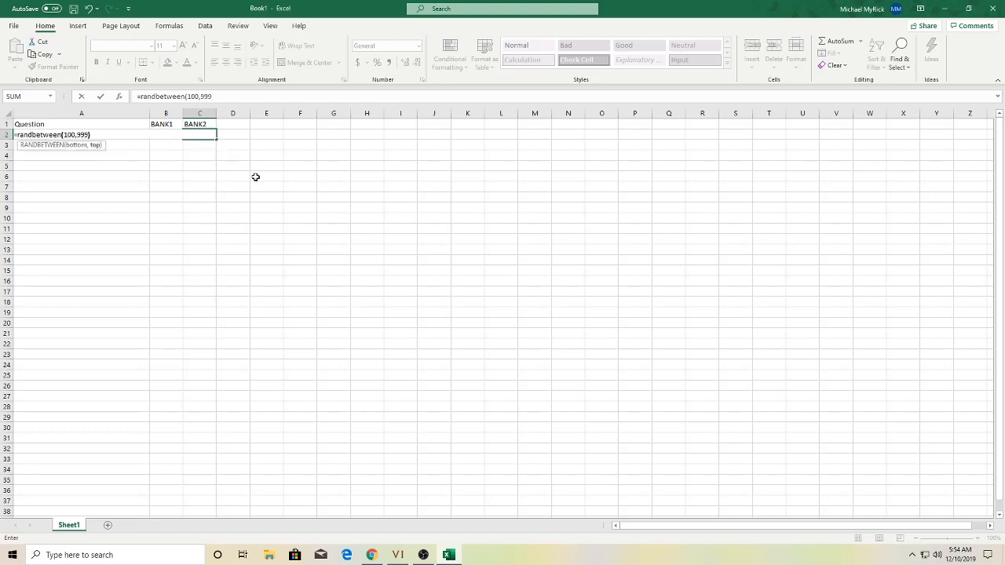
pyautogui.press('Return')
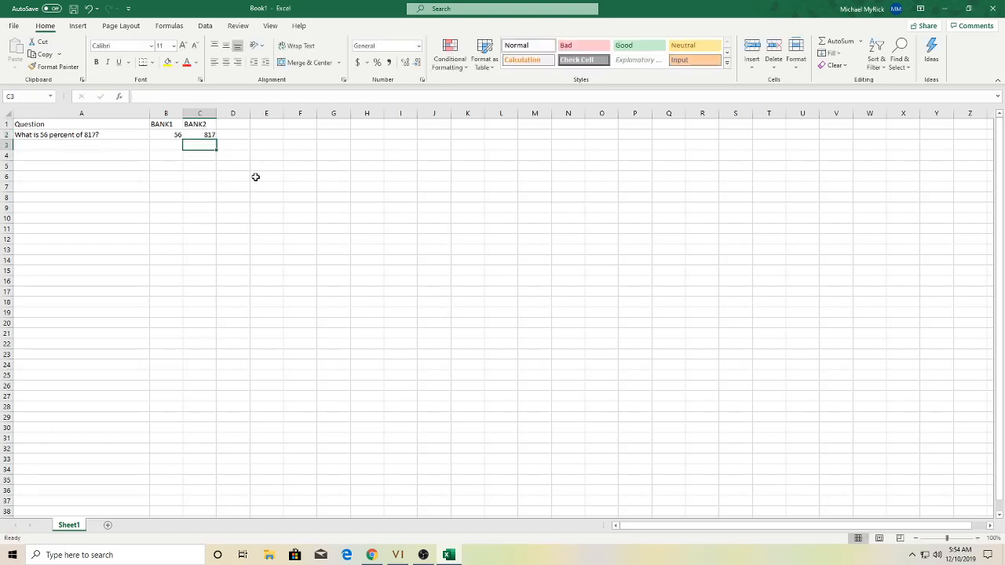
pyautogui.press('Up')
pyautogui.press('Left')
pyautogui.press('Left')
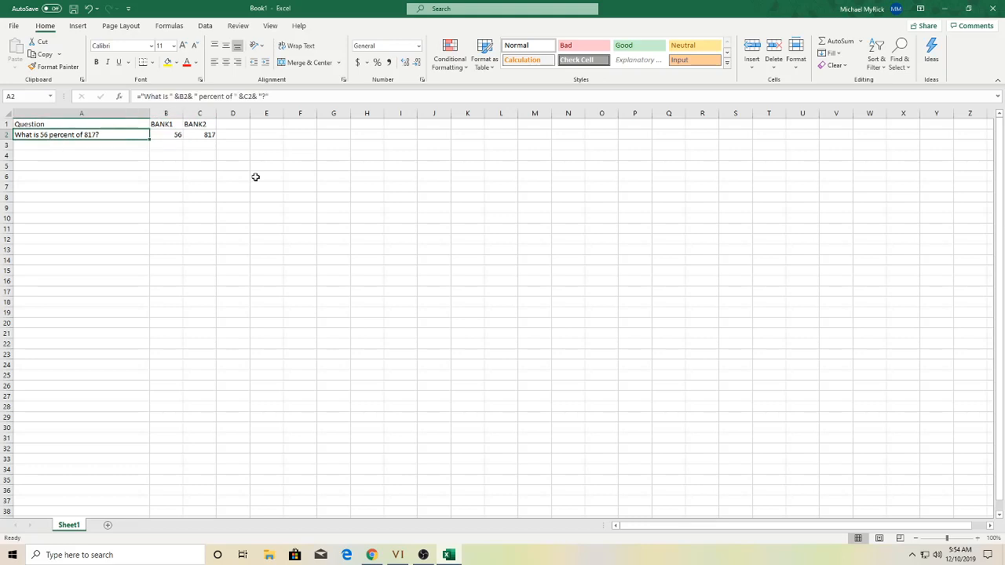
pyautogui.press('Right')
pyautogui.press('Right')
pyautogui.press('Right')
pyautogui.press('Right')
pyautogui.press('Right')
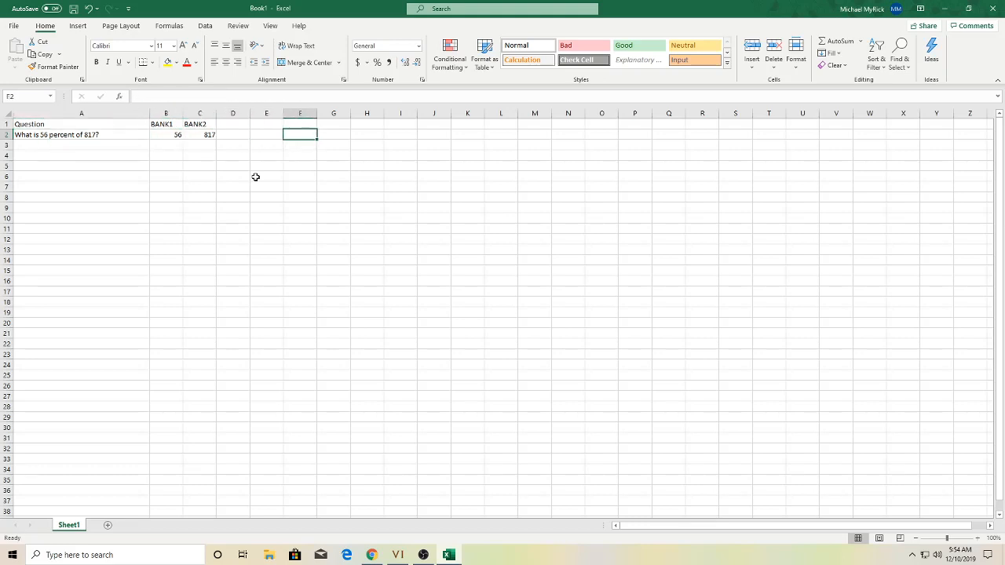
# - Force a recalculation with a throwaway entry in F2, then select A2:C2
pyautogui.write('a')
pyautogui.press('Return')
pyautogui.press('Up')
pyautogui.press('Delete')
pyautogui.press('Left')
pyautogui.press('Left')
pyautogui.press('Left')
pyautogui.press('Left')
pyautogui.press('Left')
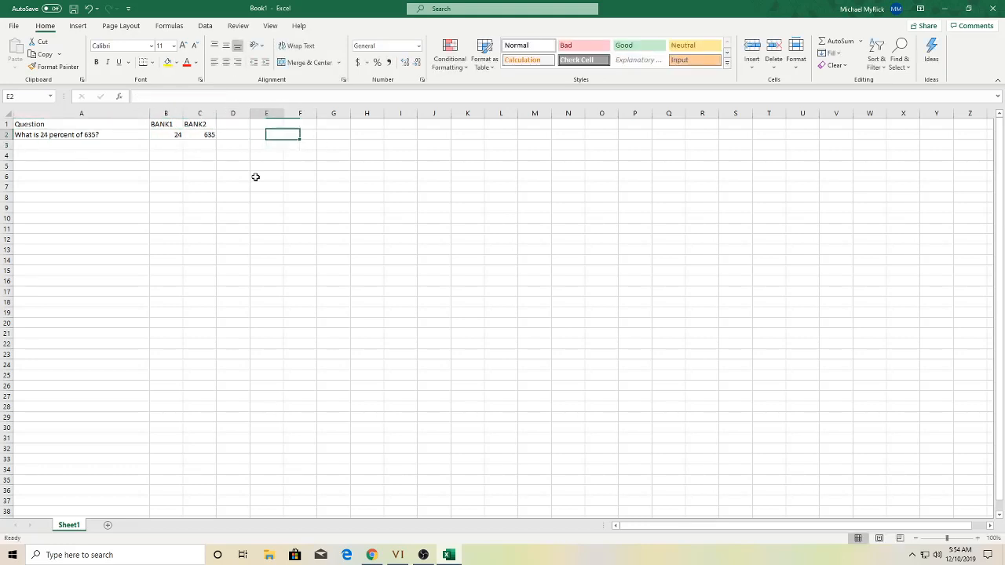
pyautogui.press('Right')
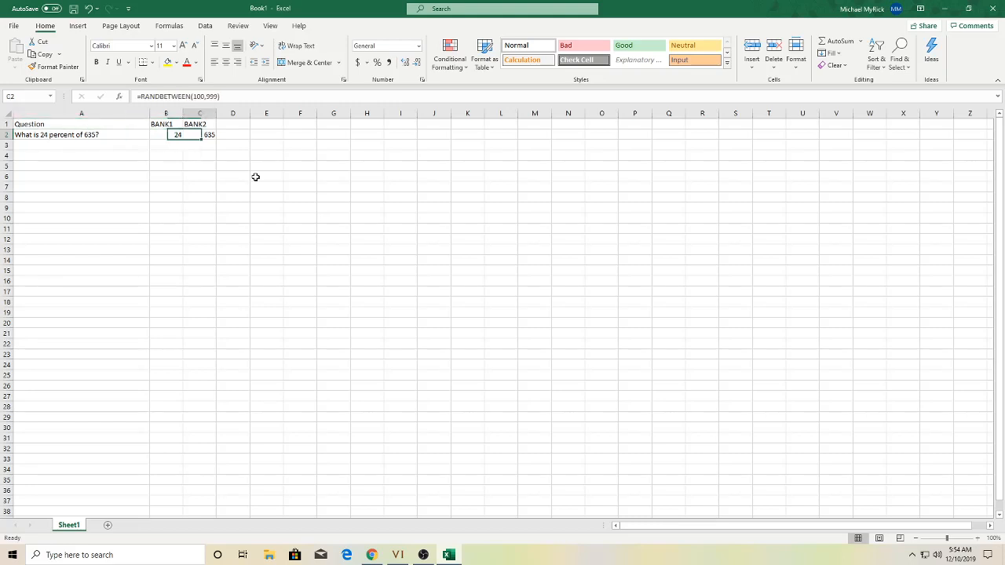
pyautogui.press('Right')
pyautogui.press('Left')
pyautogui.press('Left')
pyautogui.hotkey('shift', 'Right')
pyautogui.hotkey('shift', 'Right')
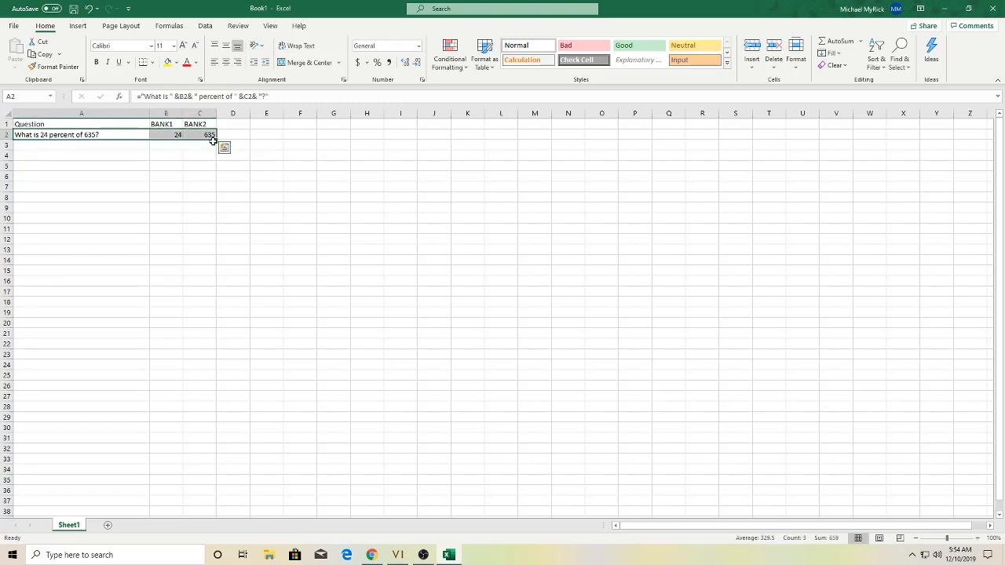
# - Fill the A2:C2 question and random-number formulas down to row 25
pyautogui.moveTo(217, 138); pyautogui.dragTo(214, 180)
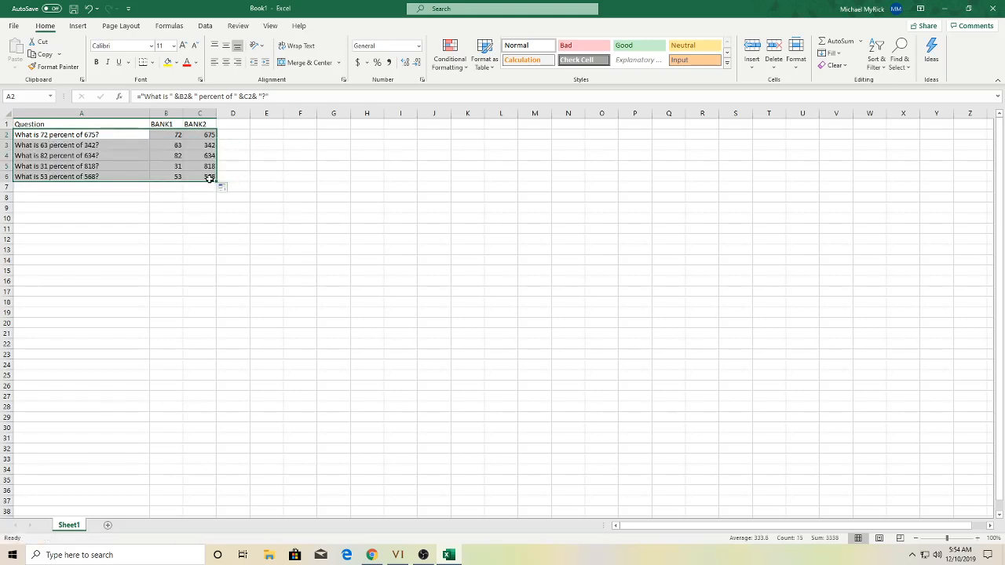
pyautogui.moveTo(216, 179); pyautogui.dragTo(214, 377)
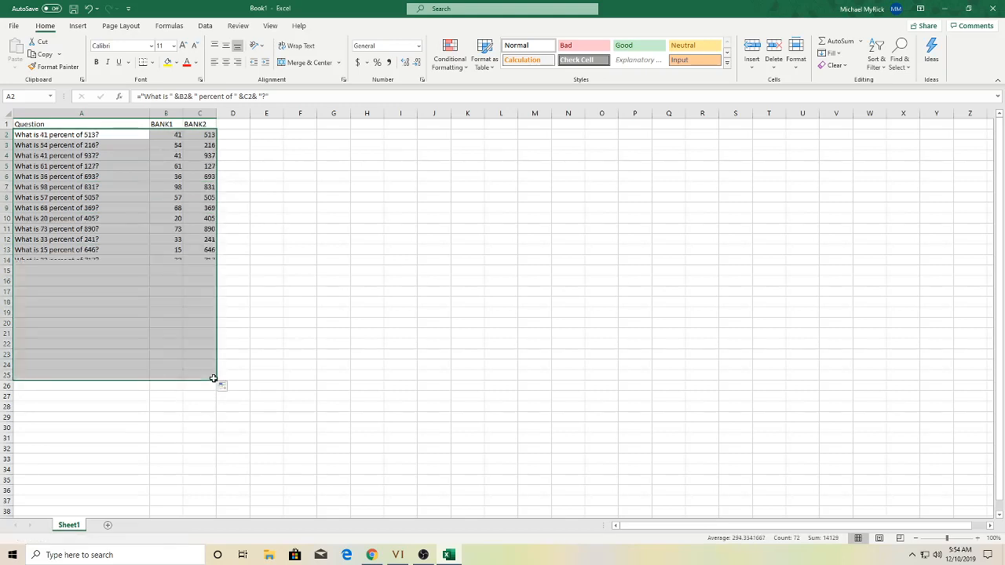
pyautogui.click(265, 335)
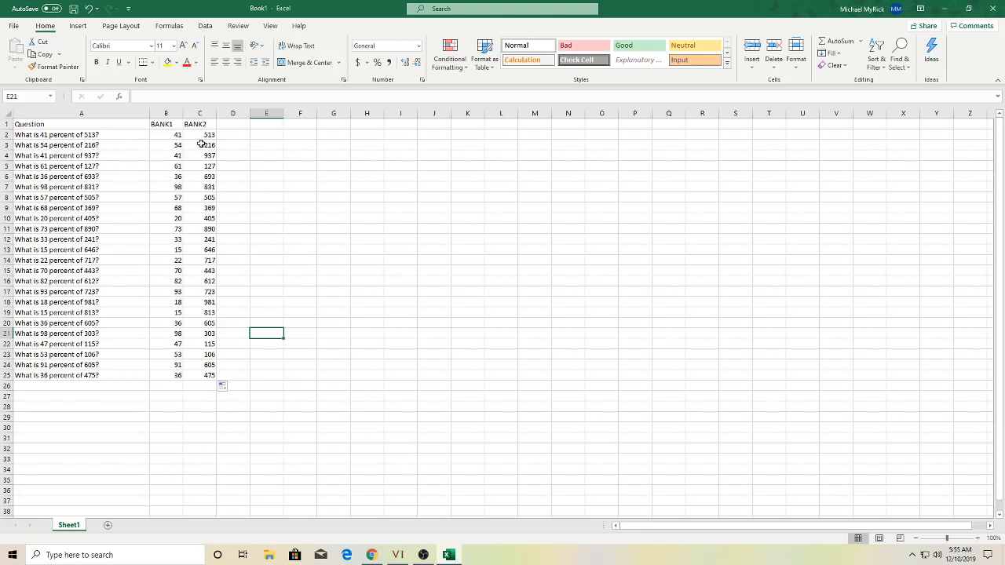
pyautogui.click(225, 125)
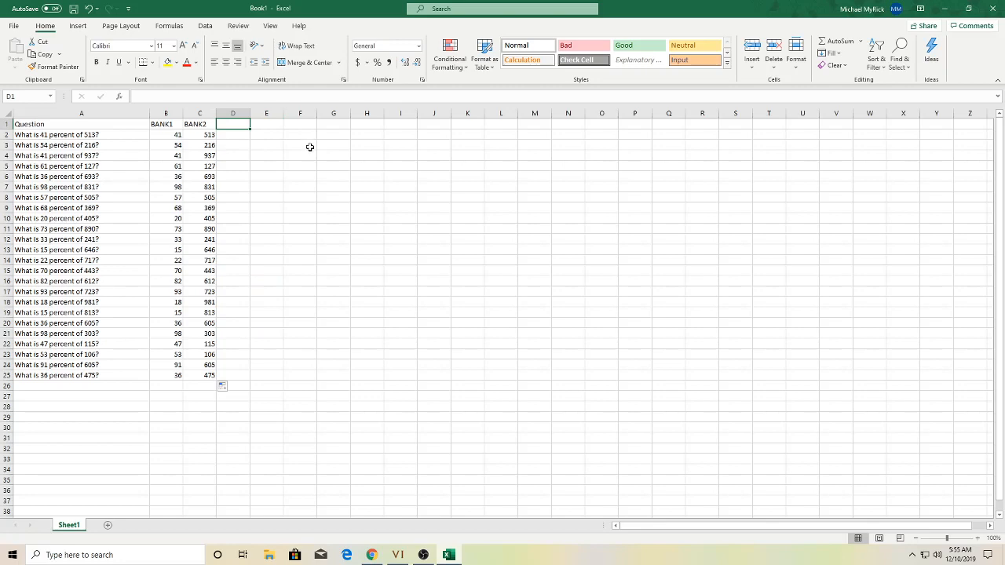
# - Head D1 'Answer' and fill =((B2/100)*C2) from D2 down to D25
pyautogui.write('A')
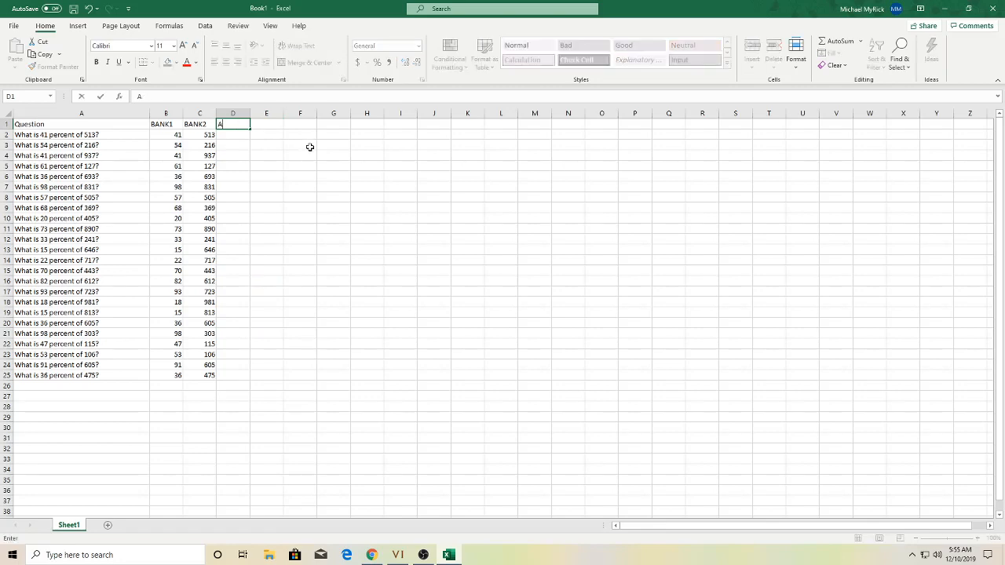
pyautogui.write('nswer')
pyautogui.press('Return')
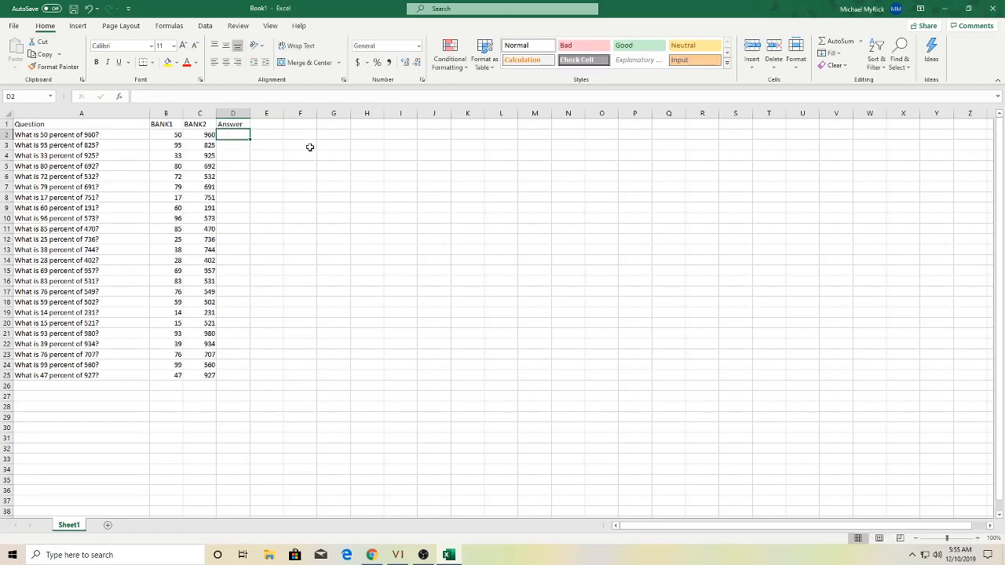
pyautogui.write('=(')
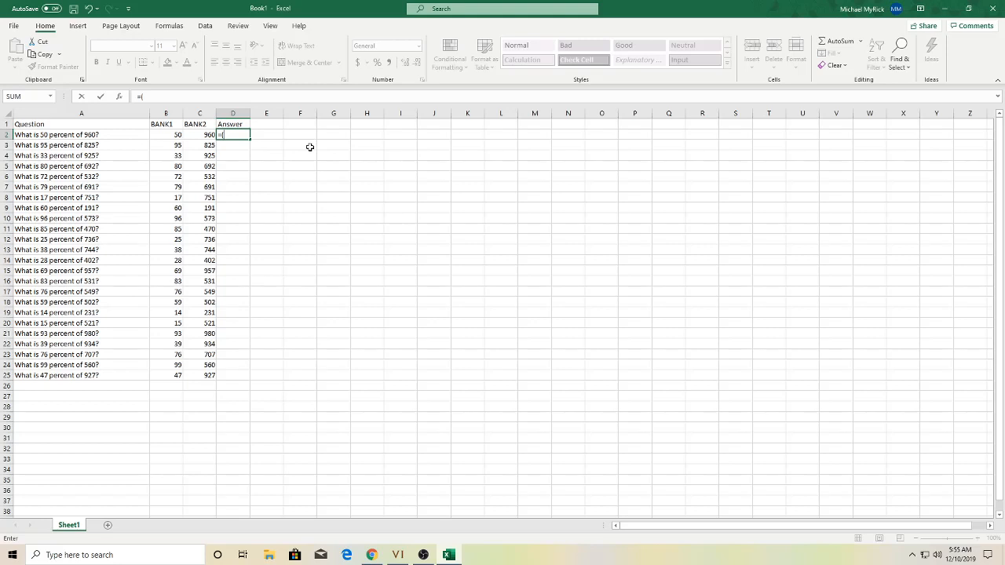
pyautogui.write('(b')
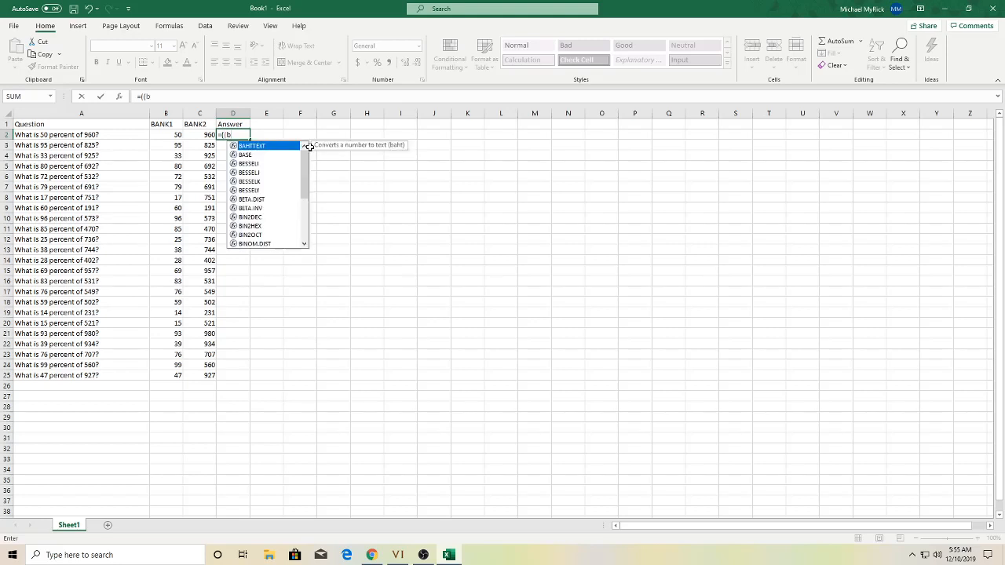
pyautogui.write('2')
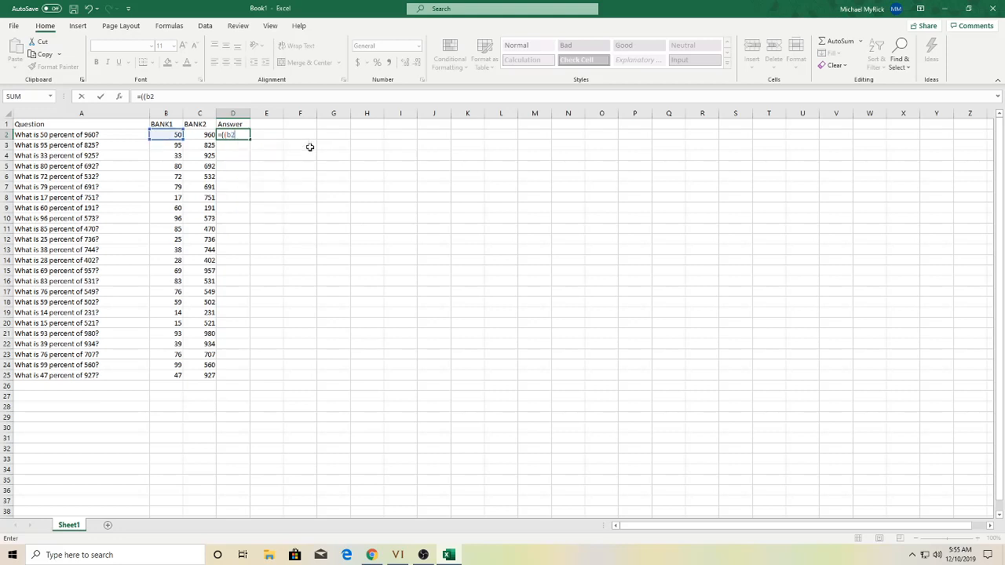
pyautogui.write('/100)*c2')
pyautogui.hotkey('ctrl', 'Return')
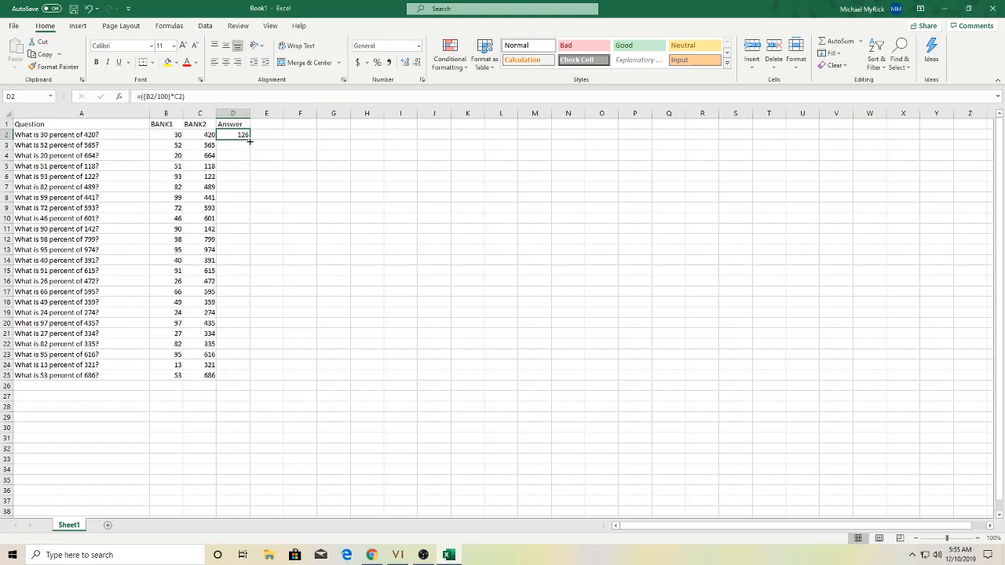
pyautogui.moveTo(250, 140); pyautogui.dragTo(231, 382)
pyautogui.click(333, 207)
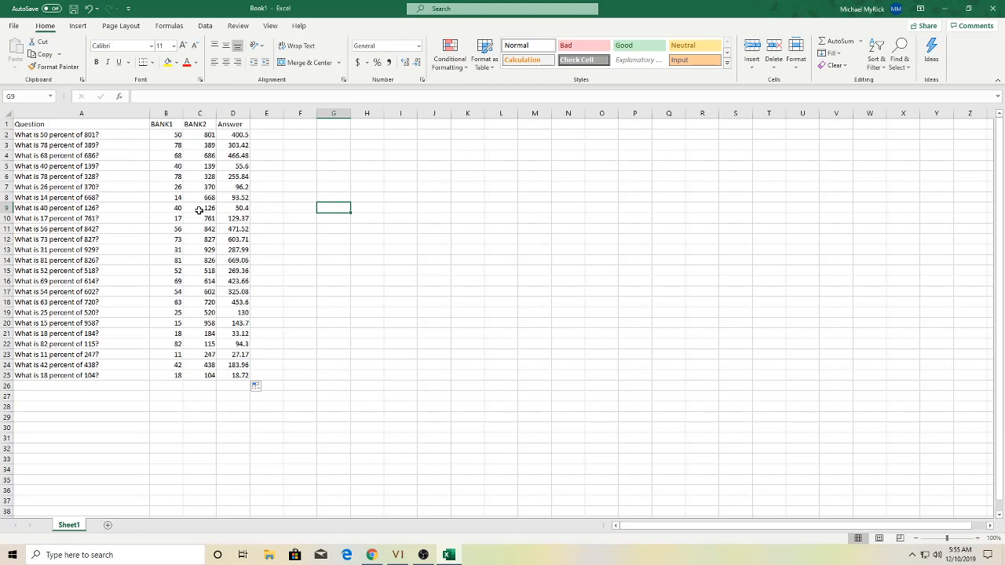
# - Insert three blank columns at column B, pushing BANK1, BANK2 and Answer to E–G
pyautogui.click(281, 168)
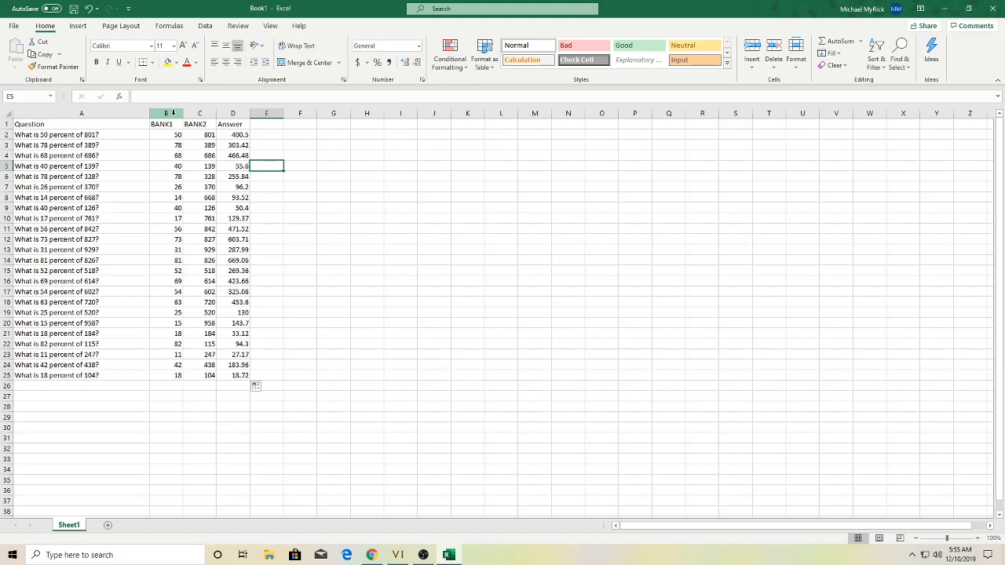
pyautogui.click(169, 113)
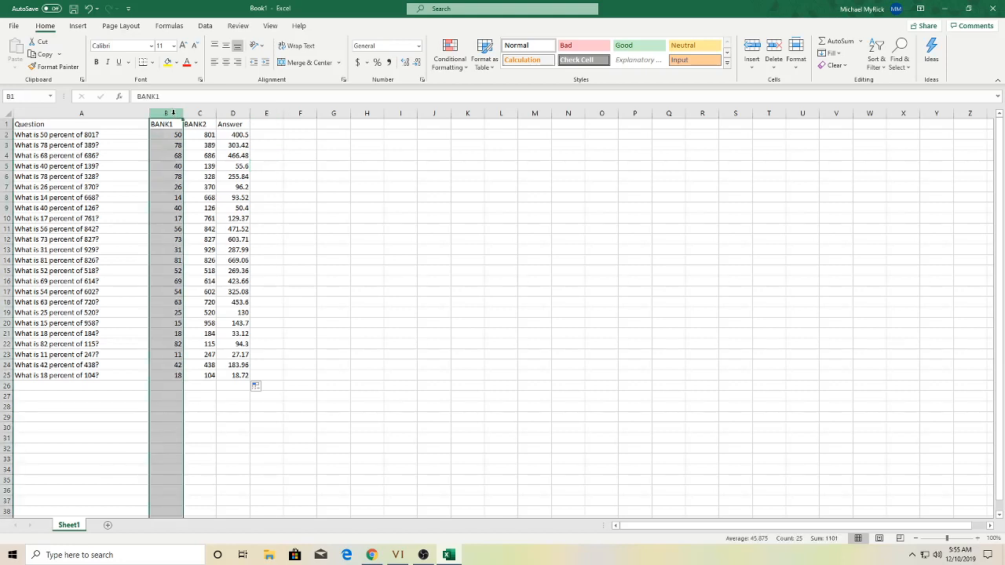
pyautogui.click(293, 125)
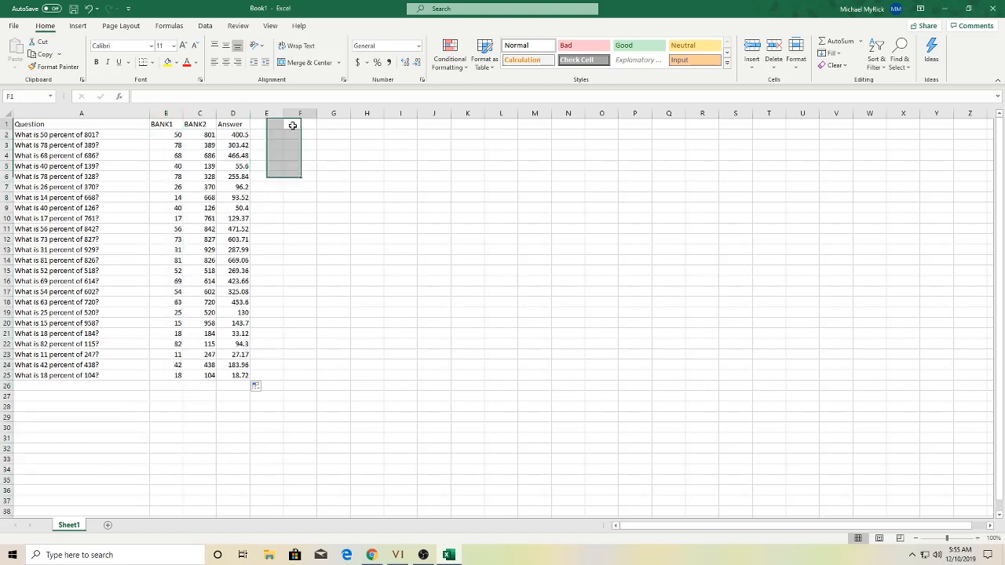
pyautogui.click(164, 113)
pyautogui.rightClick(165, 116)
pyautogui.click(196, 202)
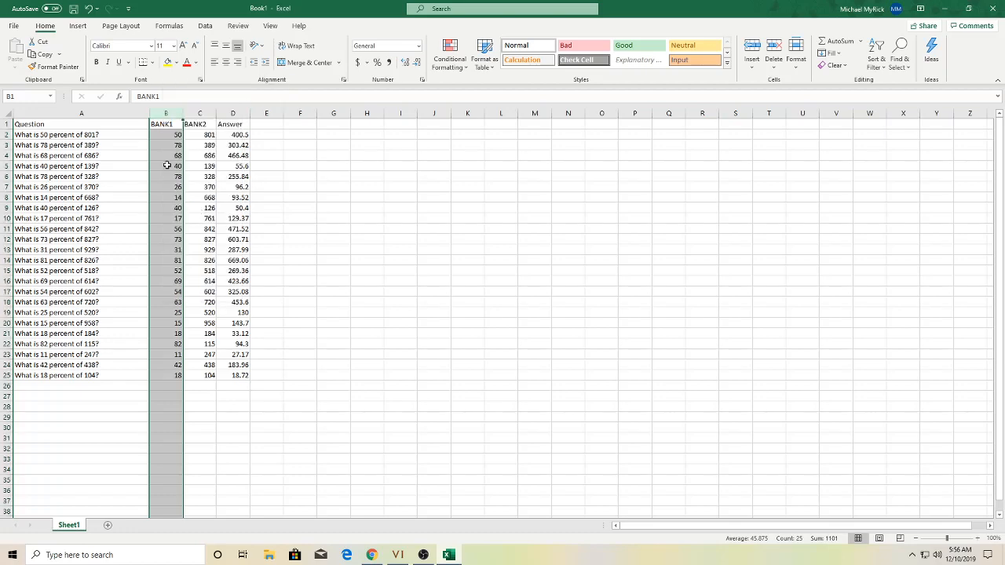
pyautogui.rightClick(192, 119)
pyautogui.click(212, 200)
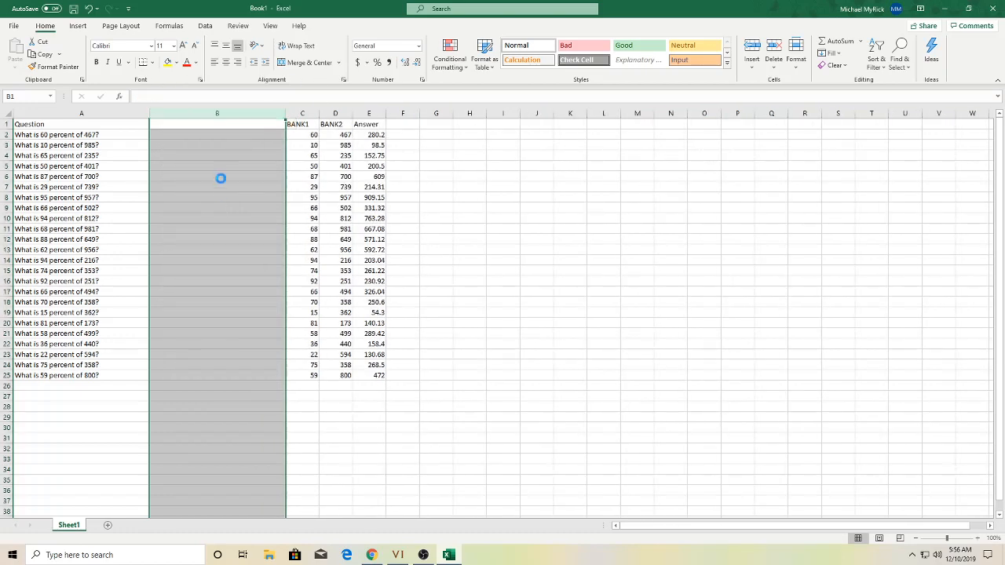
pyautogui.rightClick(220, 117)
pyautogui.click(222, 115)
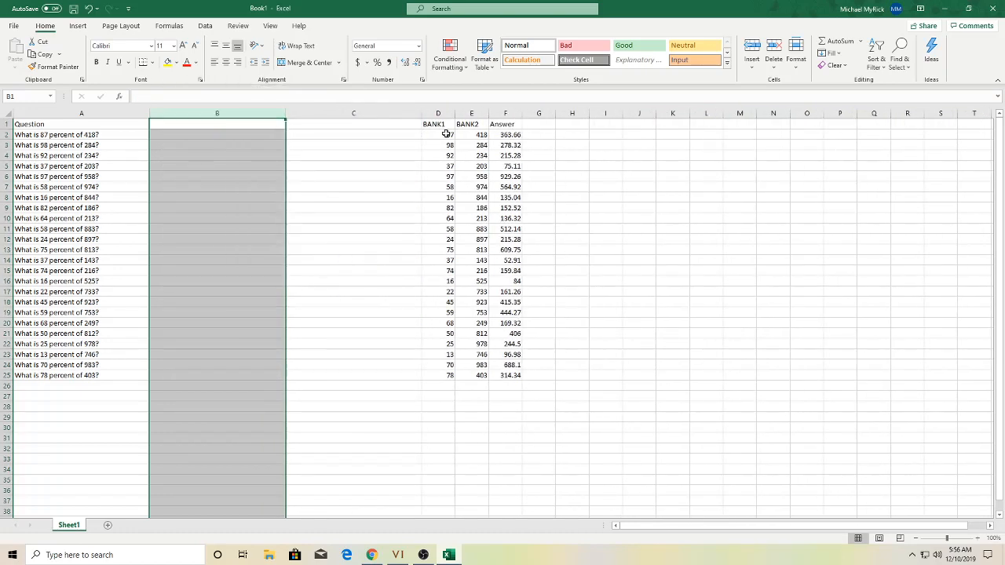
pyautogui.rightClick(245, 117)
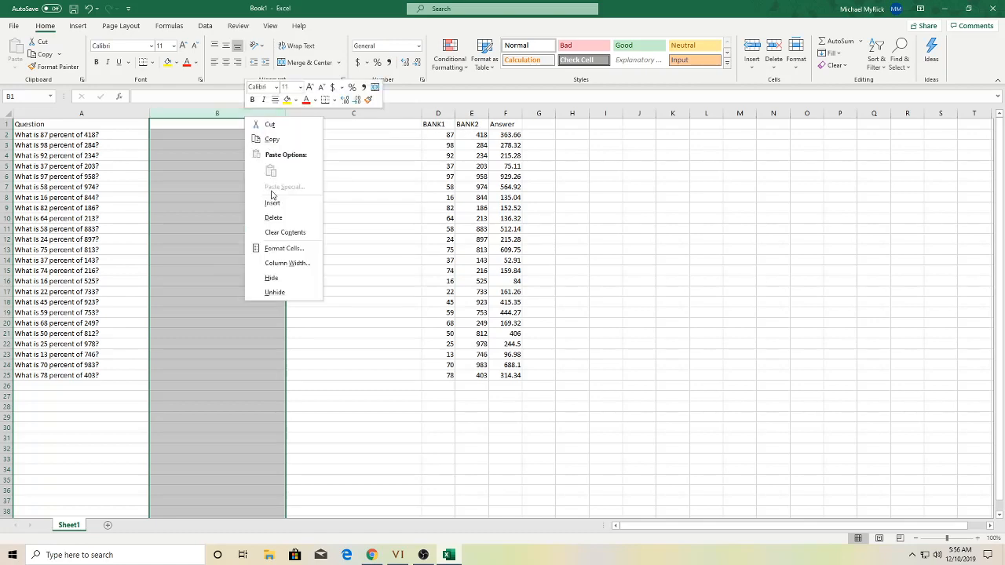
pyautogui.click(273, 202)
pyautogui.click(222, 125)
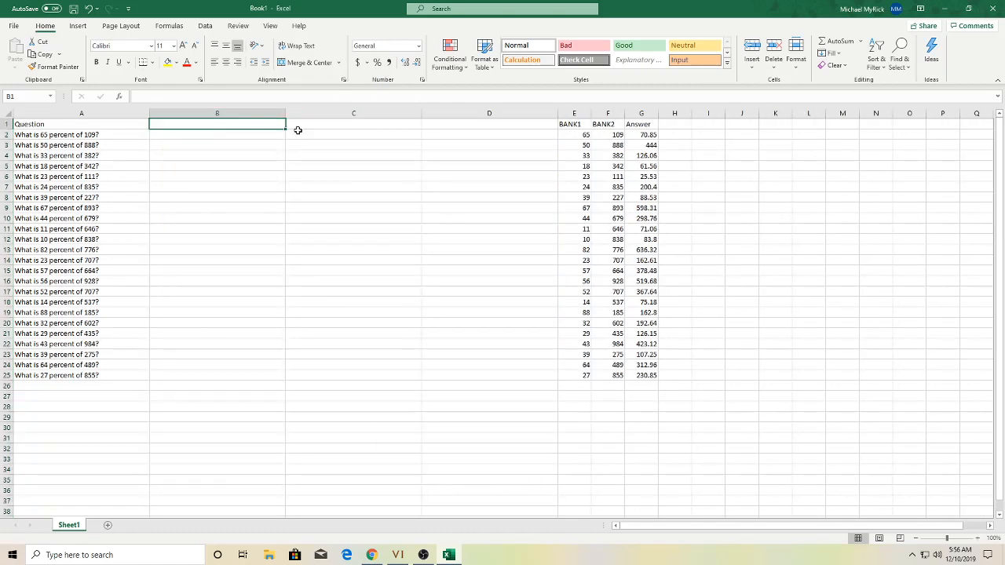
# - Type the option headers into B1, C1 and D1
pyautogui.write('op')
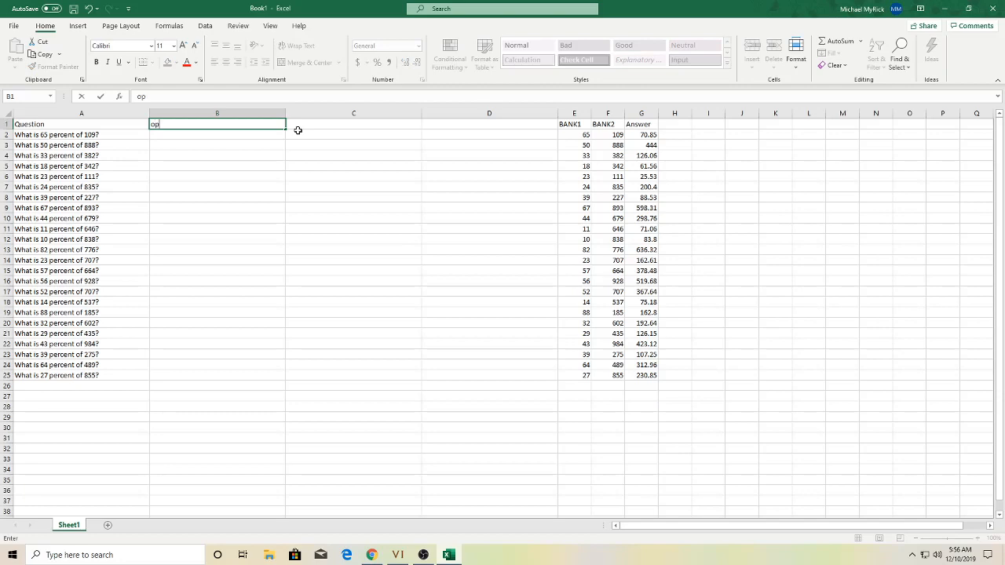
pyautogui.write('tion')
pyautogui.press('Tab')
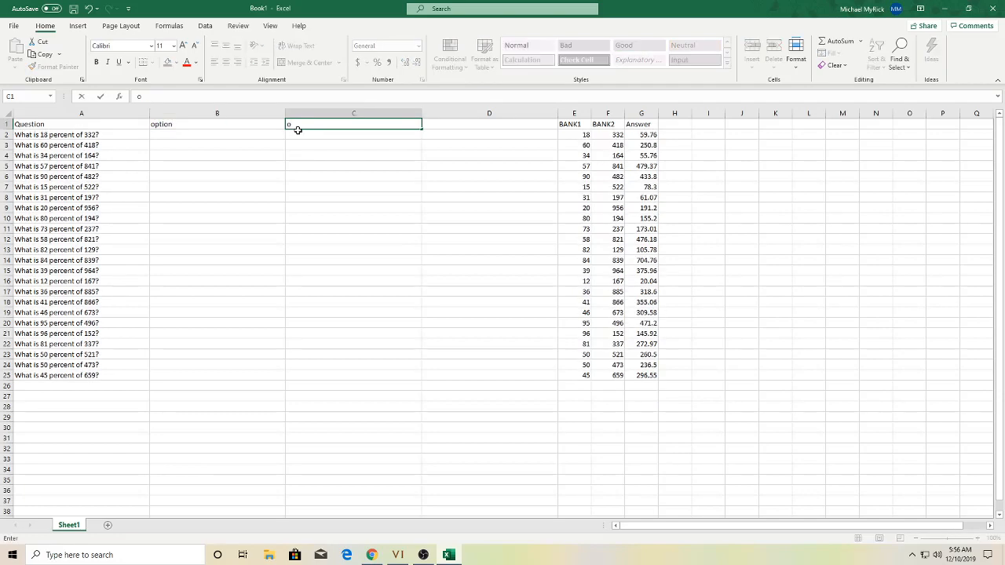
pyautogui.write('option')
pyautogui.press('Tab')
pyautogui.write('ti')
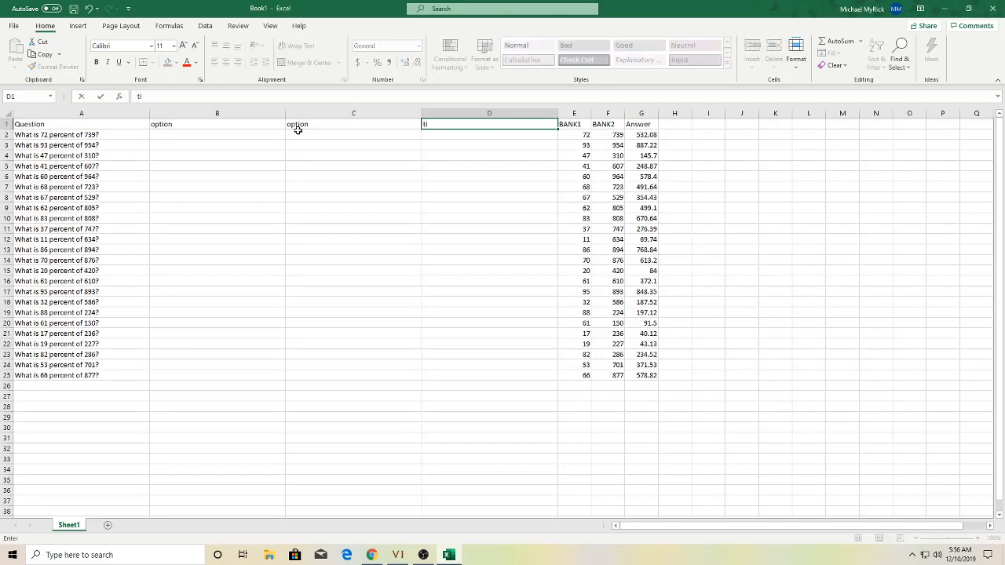
pyautogui.press('BackSpace')
pyautogui.write('option')
pyautogui.press('Left')
pyautogui.press('Left')
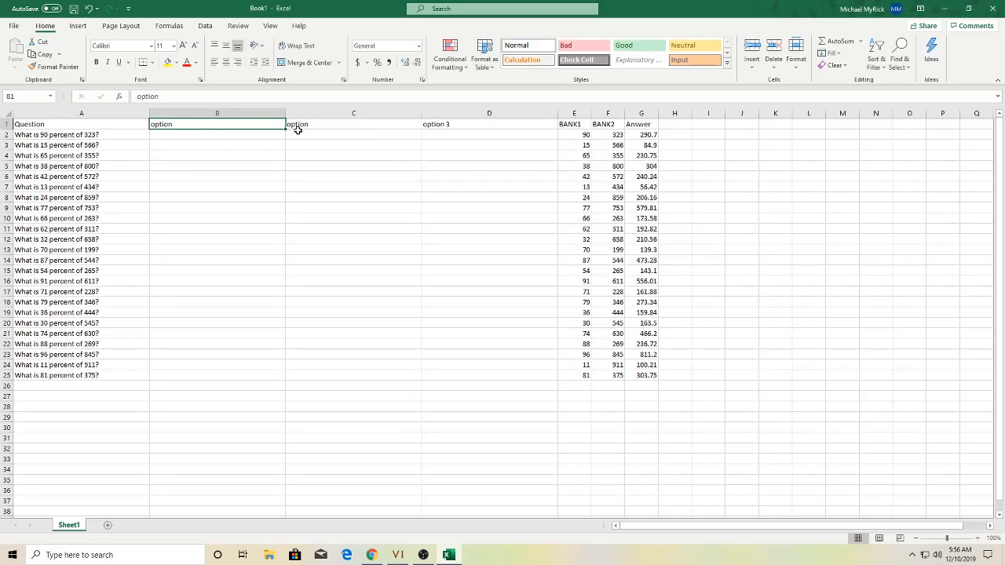
# - Number the B1 and C1 headers so they read option 1 and option 2
pyautogui.press('F2')
pyautogui.write('1')
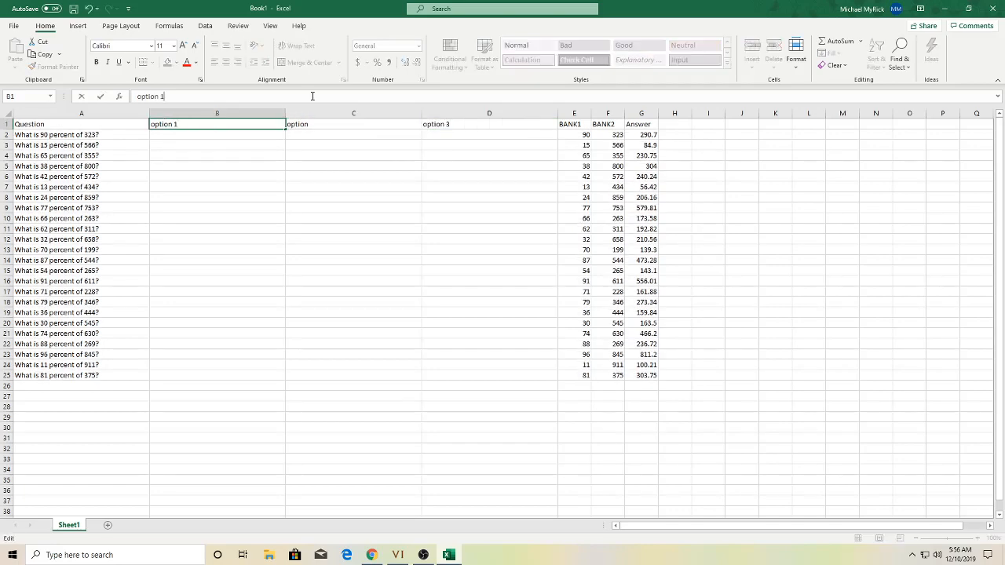
pyautogui.press('Tab')
pyautogui.press('F2')
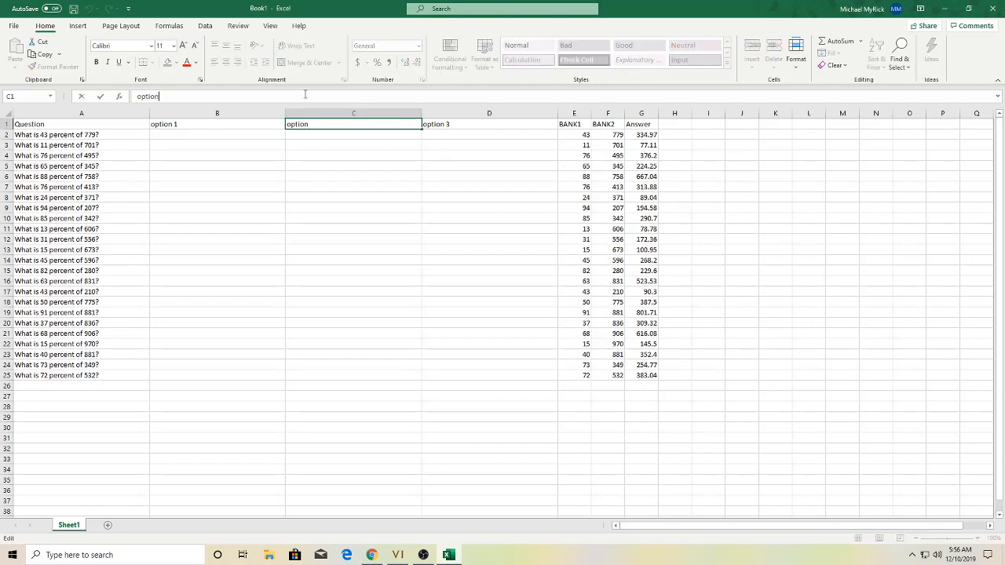
pyautogui.write('23')
pyautogui.press('BackSpace')
pyautogui.hotkey('shift', 'Tab')
pyautogui.press('Right')
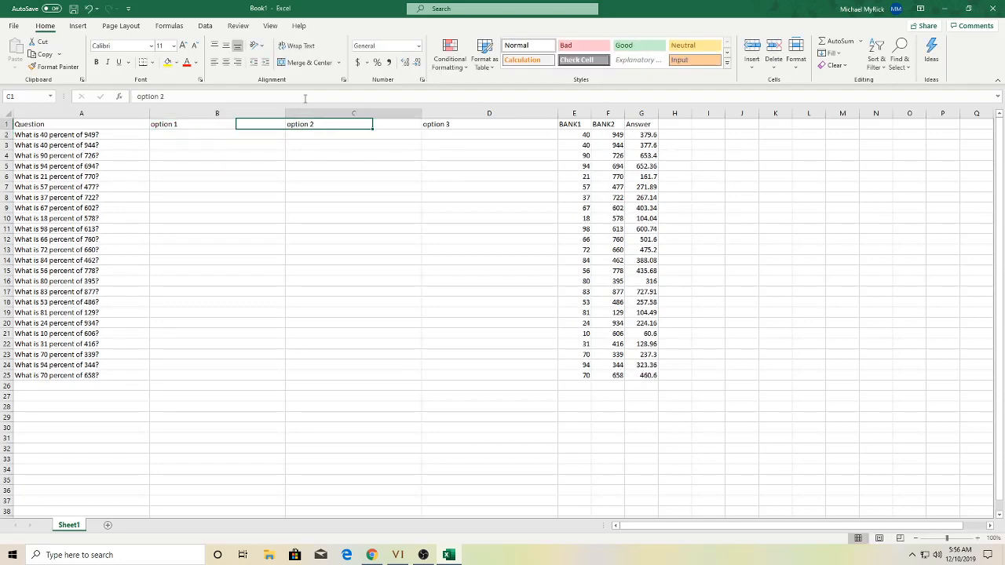
pyautogui.press('Right')
pyautogui.press('Right')
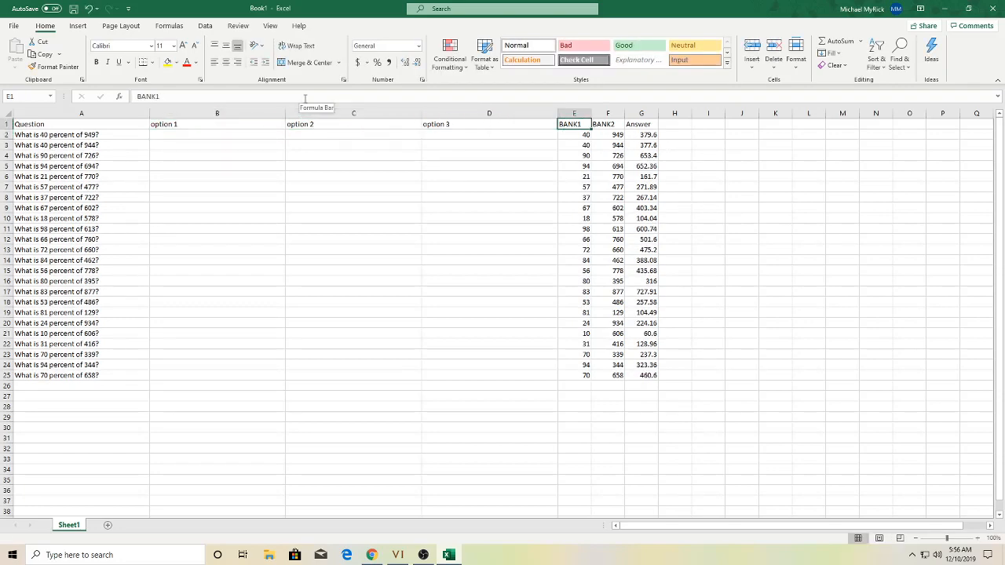
# - Insert a blank column at E and set columns B–E to width 10
pyautogui.rightClick(577, 114)
pyautogui.click(606, 203)
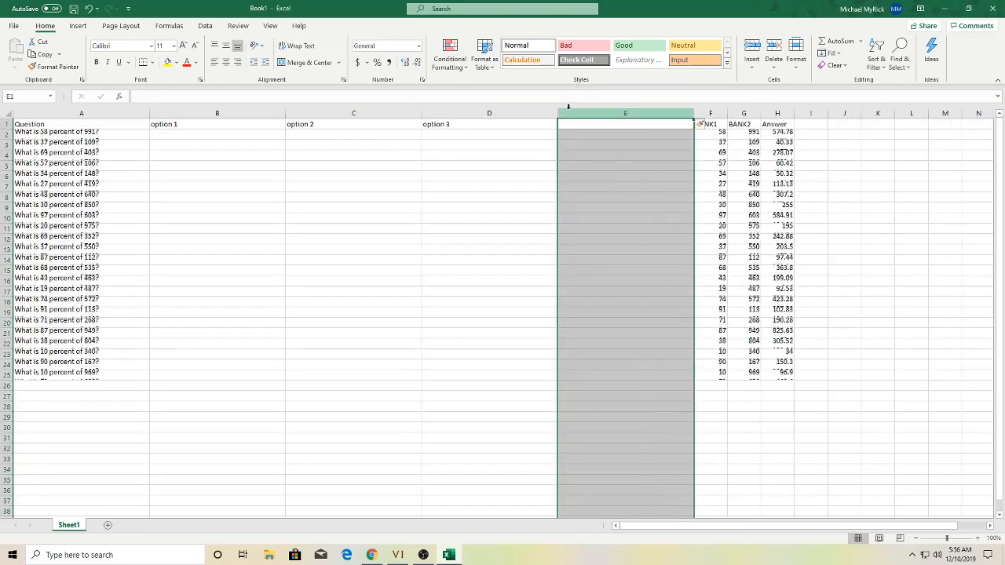
pyautogui.moveTo(686, 109); pyautogui.dragTo(253, 124)
pyautogui.rightClick(252, 118)
pyautogui.click(312, 265)
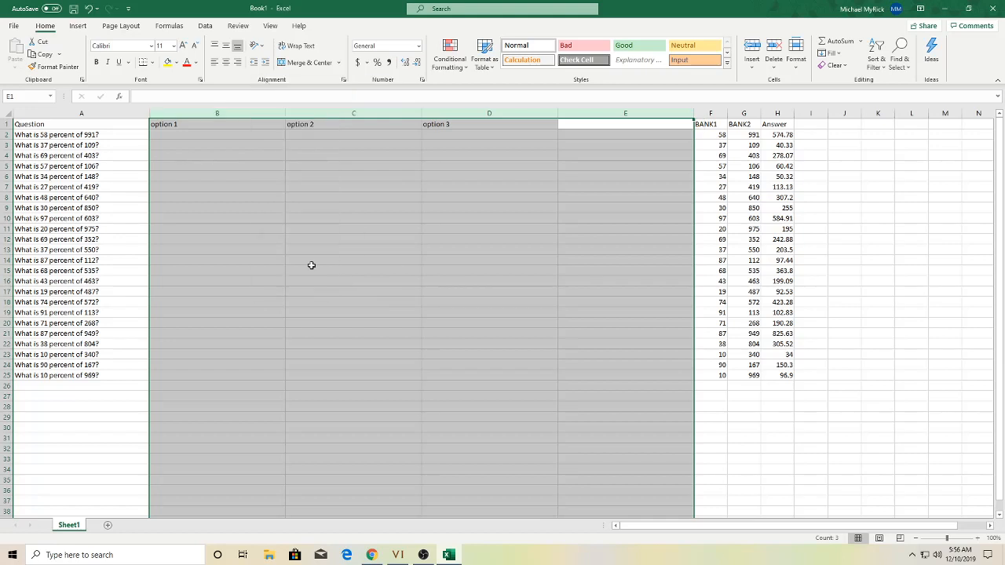
pyautogui.write('10')
pyautogui.press('Return')
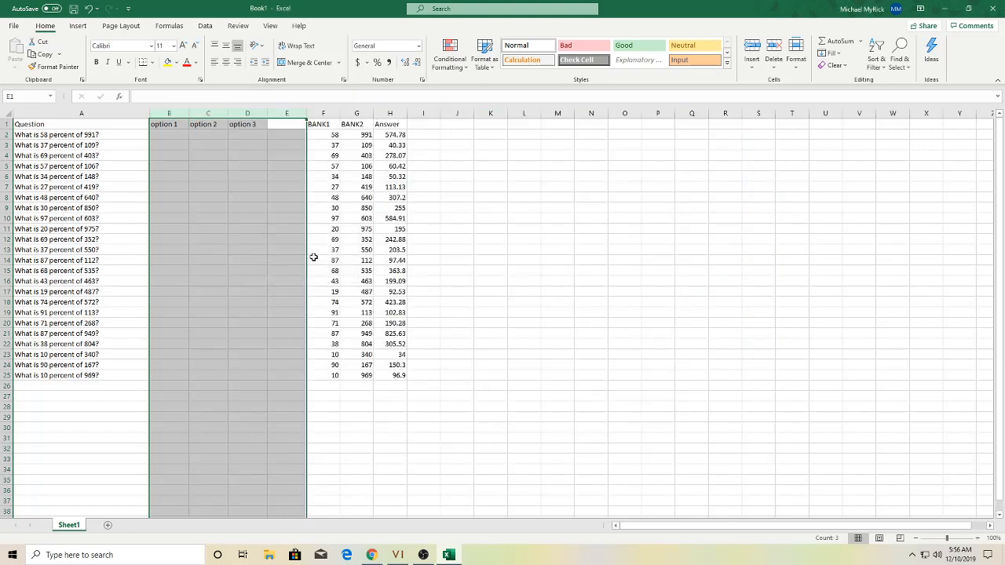
pyautogui.click(287, 133)
# - Insert another column at E headed 'Correct Answer' with 2 in E2, autofitting its width
pyautogui.rightClick(295, 113)
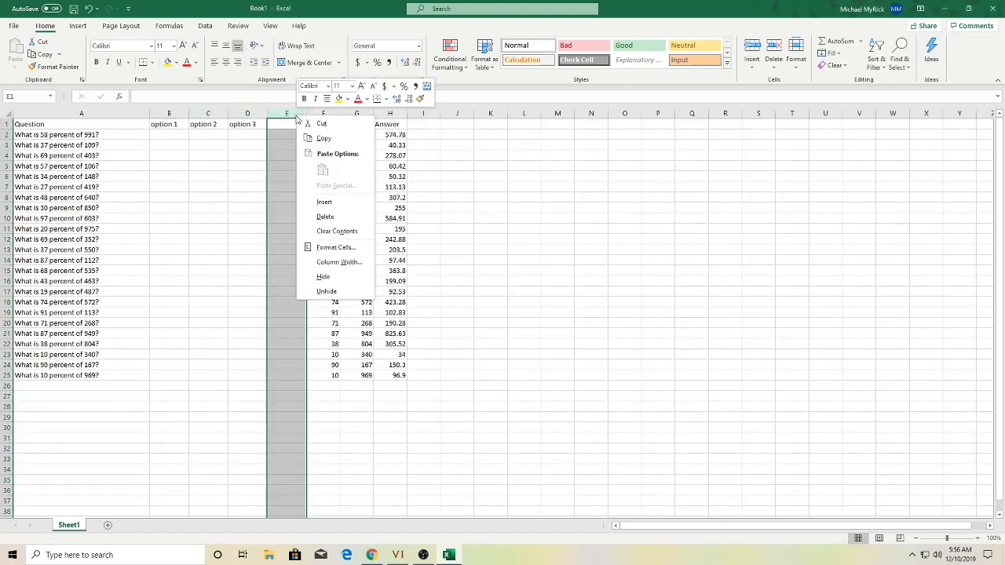
pyautogui.click(325, 206)
pyautogui.click(285, 125)
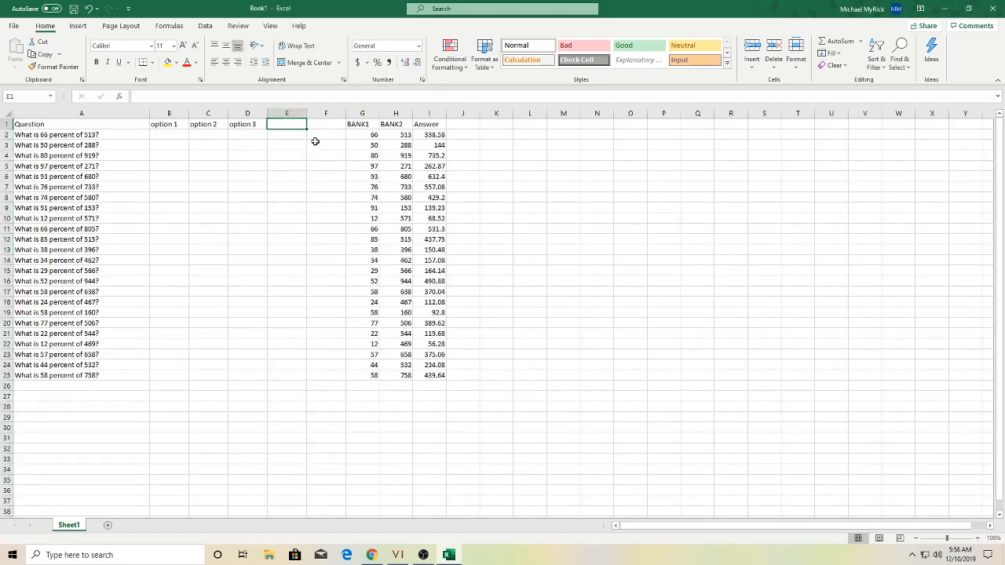
pyautogui.write('Corre')
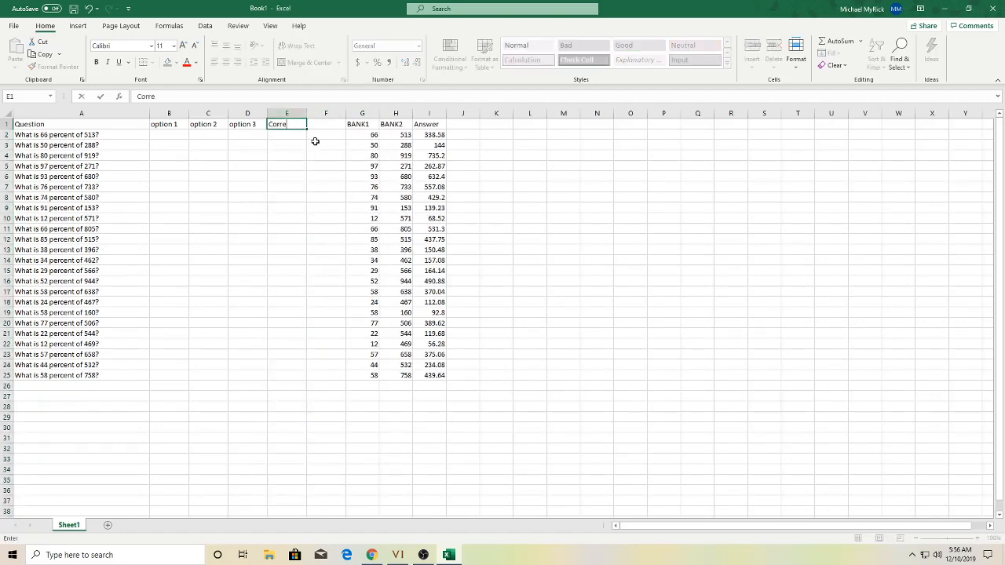
pyautogui.write('ct Answer')
pyautogui.press('Tab')
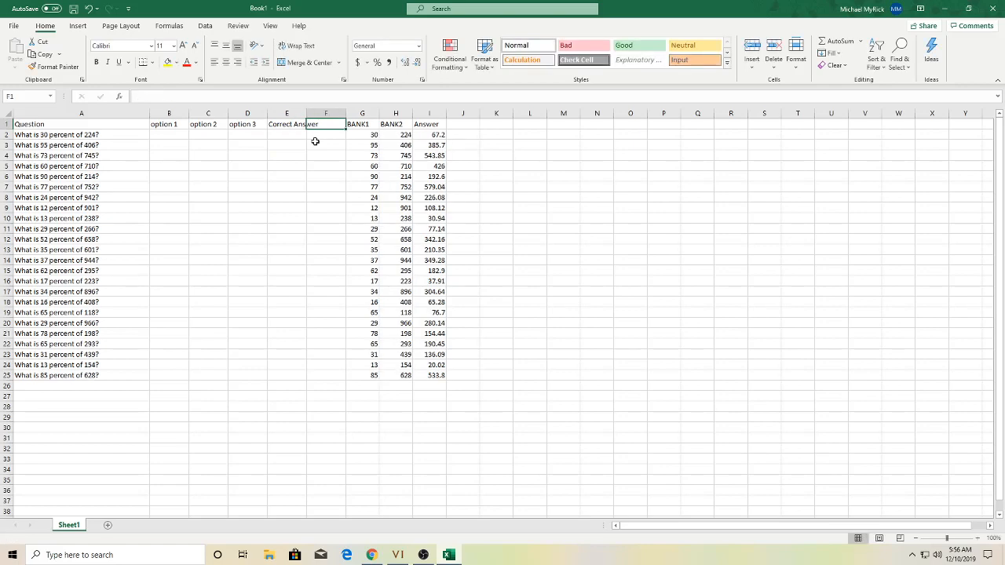
pyautogui.press('Return')
pyautogui.write('2')
pyautogui.press('Tab')
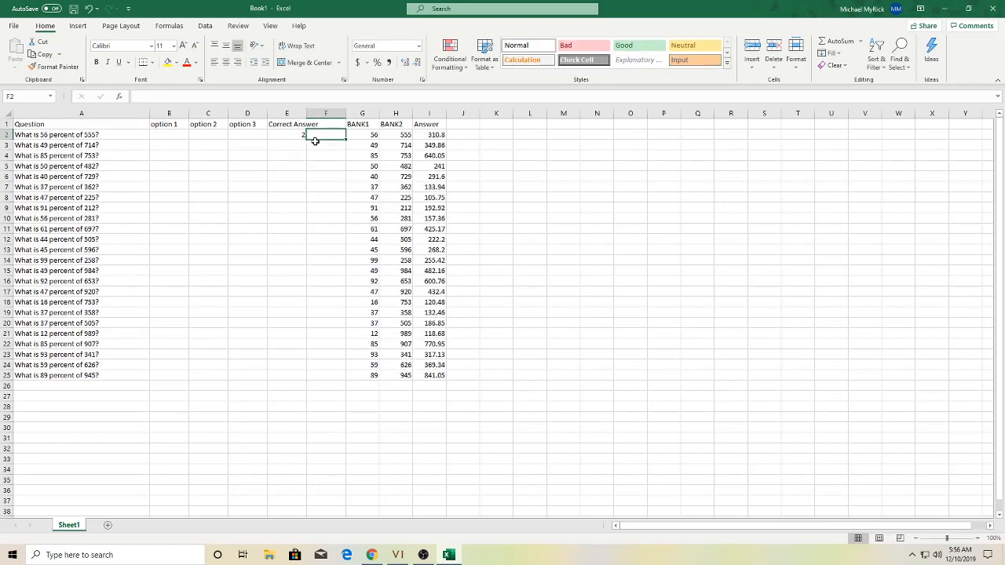
pyautogui.press('Up')
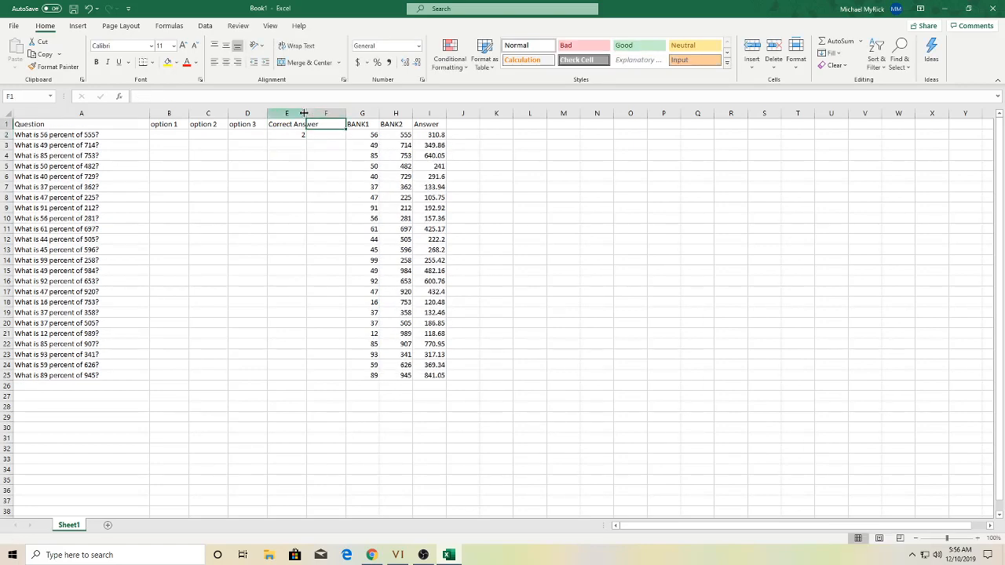
pyautogui.doubleClick(306, 110)
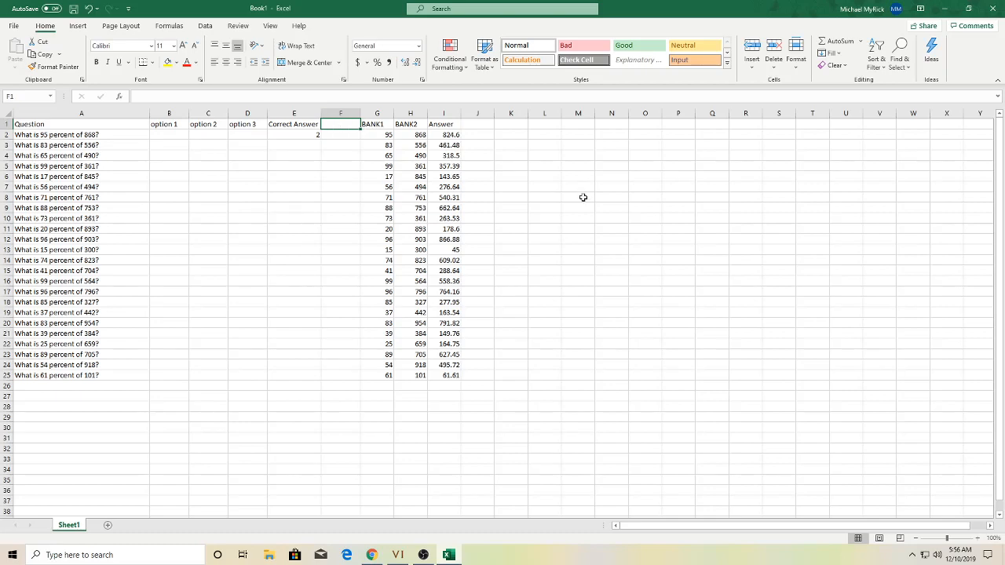
# - Head column F 'Time' and enter 45 in F2
pyautogui.write('Time')
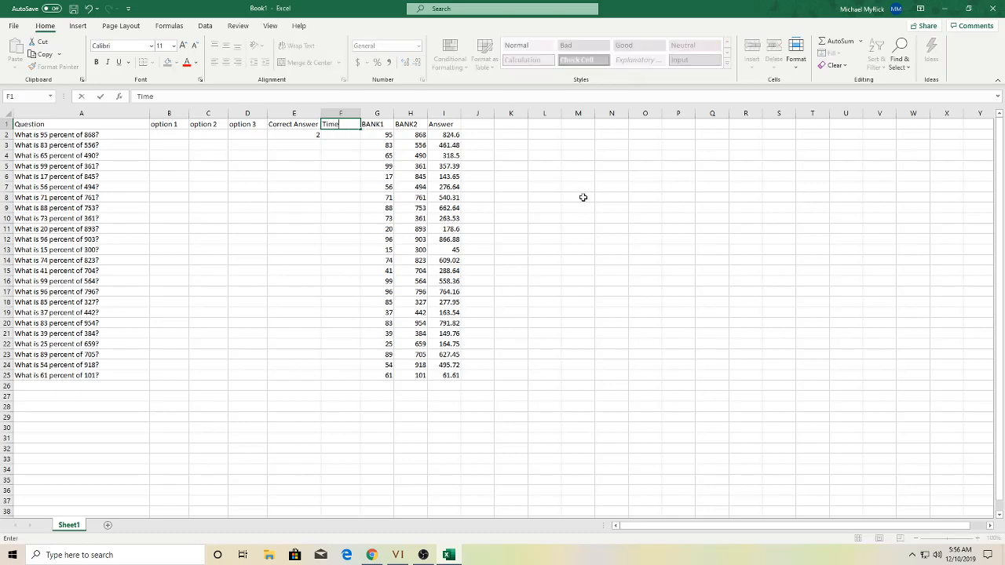
pyautogui.click(584, 197)
pyautogui.click(334, 136)
pyautogui.write('45')
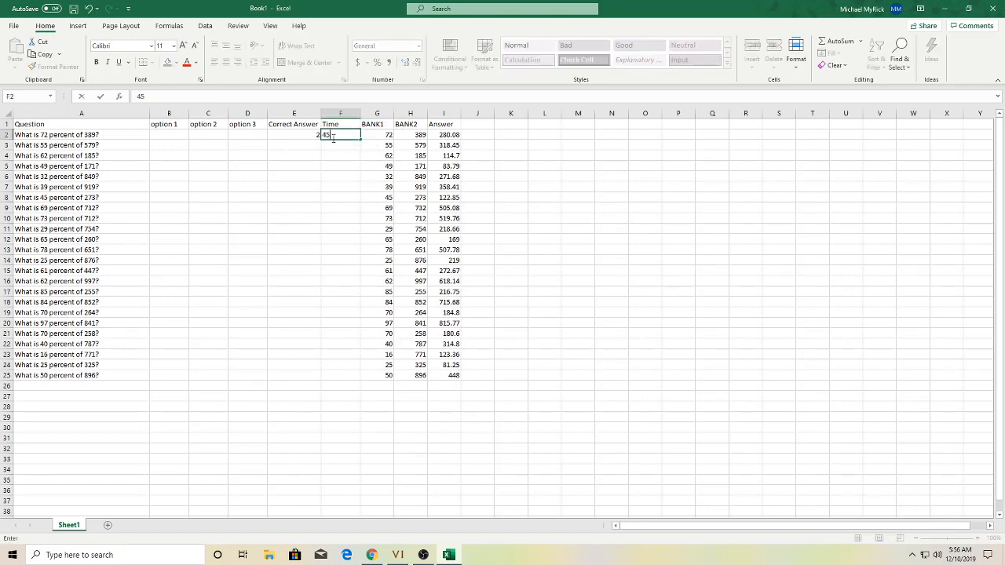
pyautogui.press('Return')
pyautogui.click(540, 146)
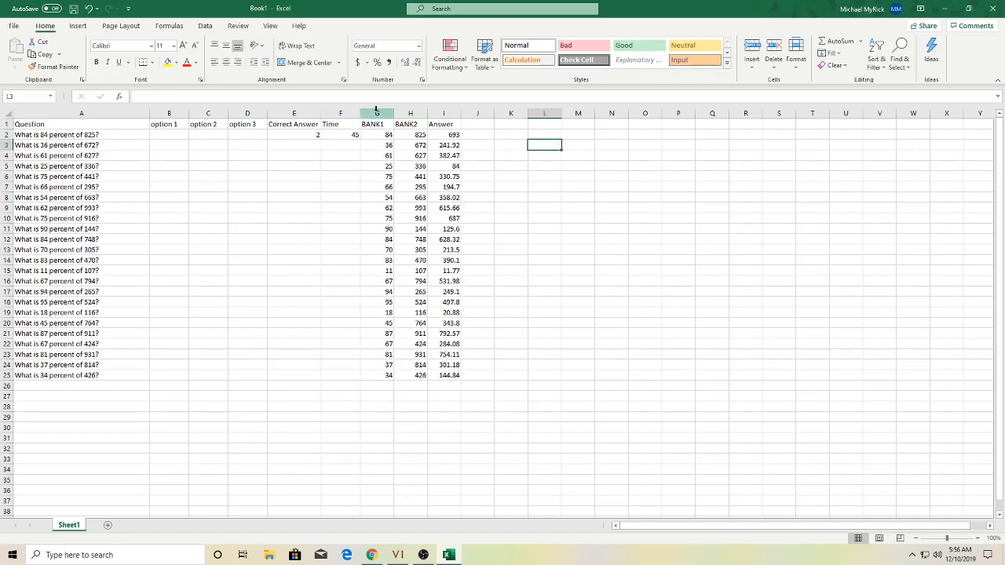
# - Insert a blank column at G headed 'Image Link'
pyautogui.rightClick(376, 113)
pyautogui.click(402, 197)
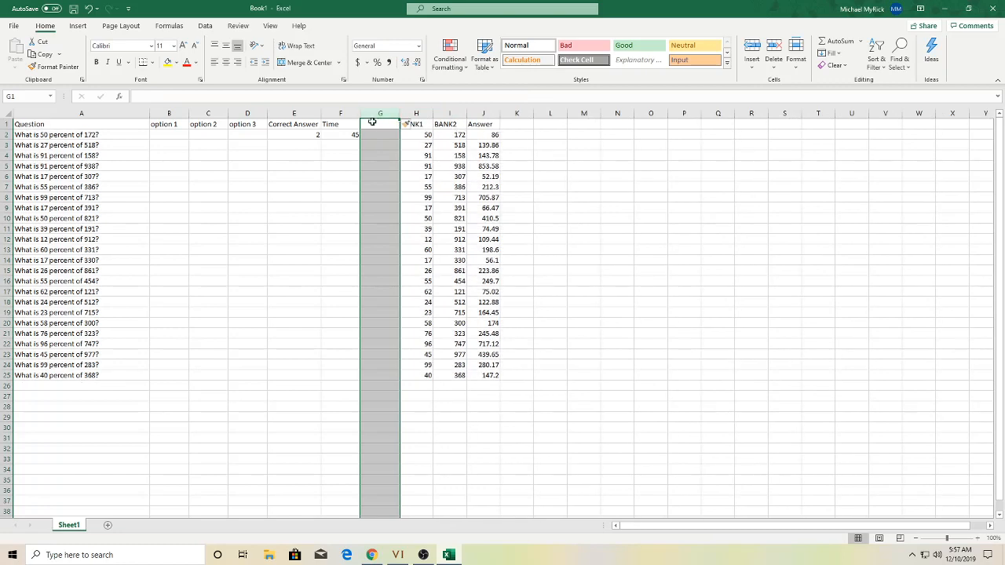
pyautogui.click(372, 122)
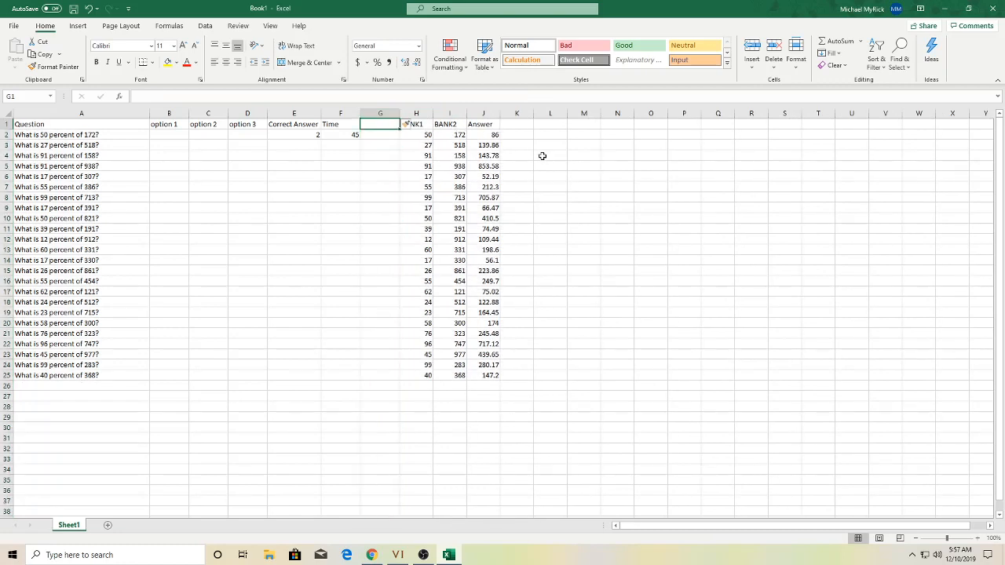
pyautogui.write('Image L')
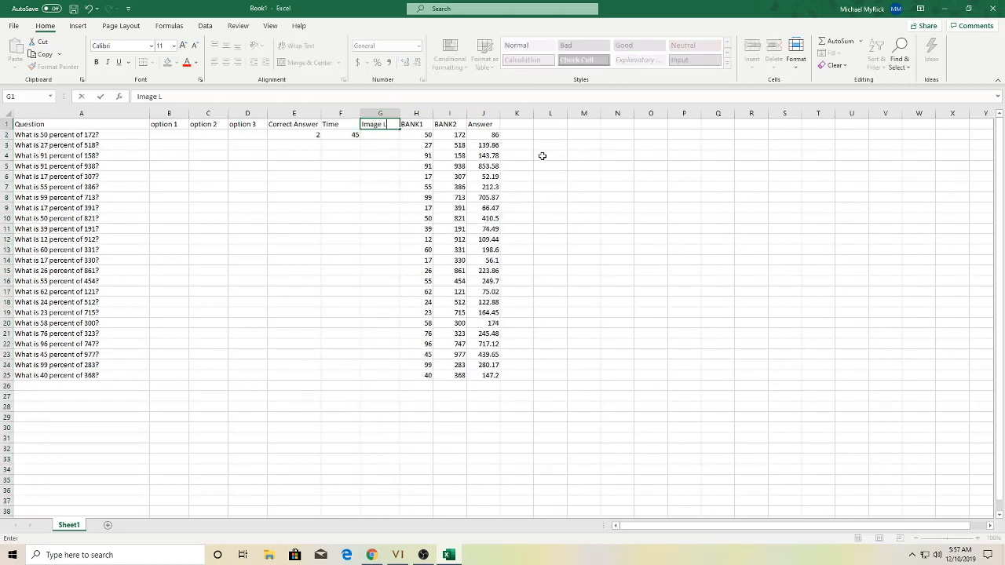
pyautogui.write('ink')
pyautogui.press('Return')
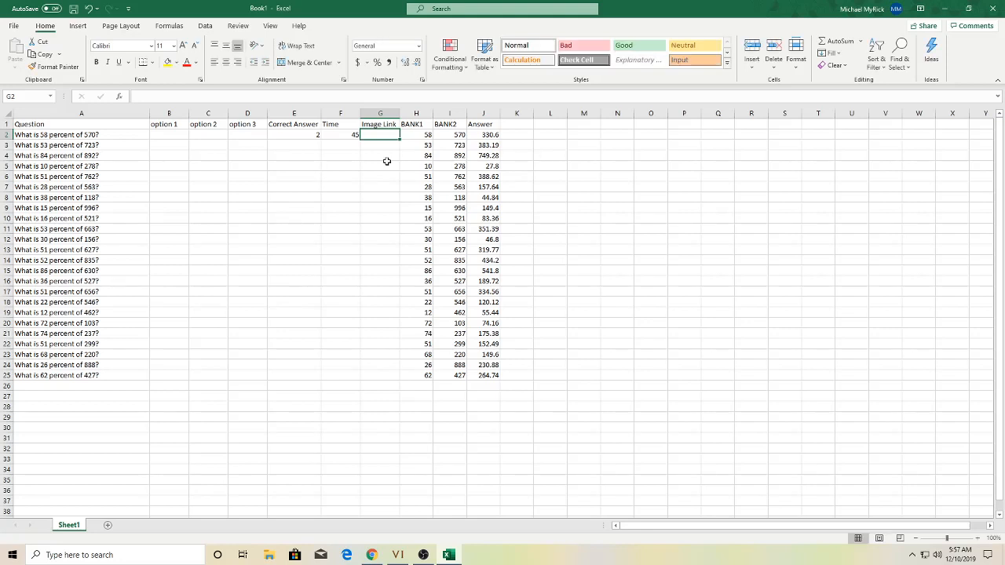
# - Begin the option 2 formula in C2 with =(J2, referencing the answer
pyautogui.click(198, 136)
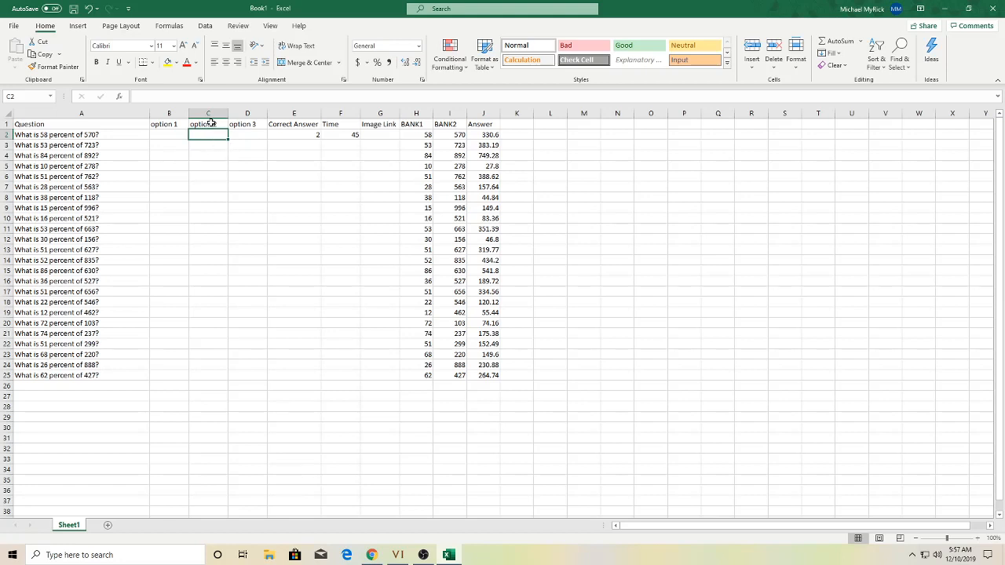
pyautogui.click(270, 134)
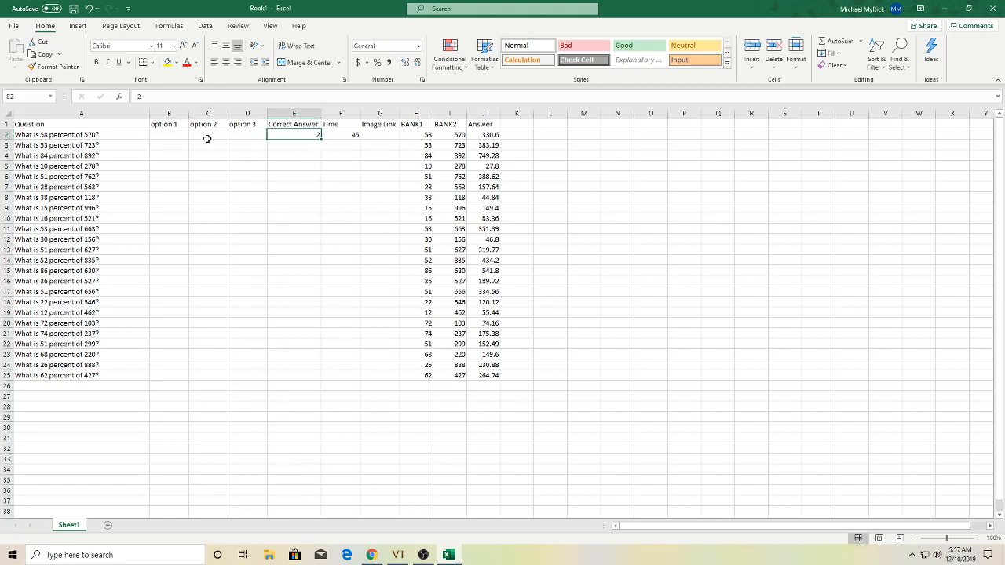
pyautogui.click(207, 138)
pyautogui.click(268, 135)
pyautogui.click(212, 135)
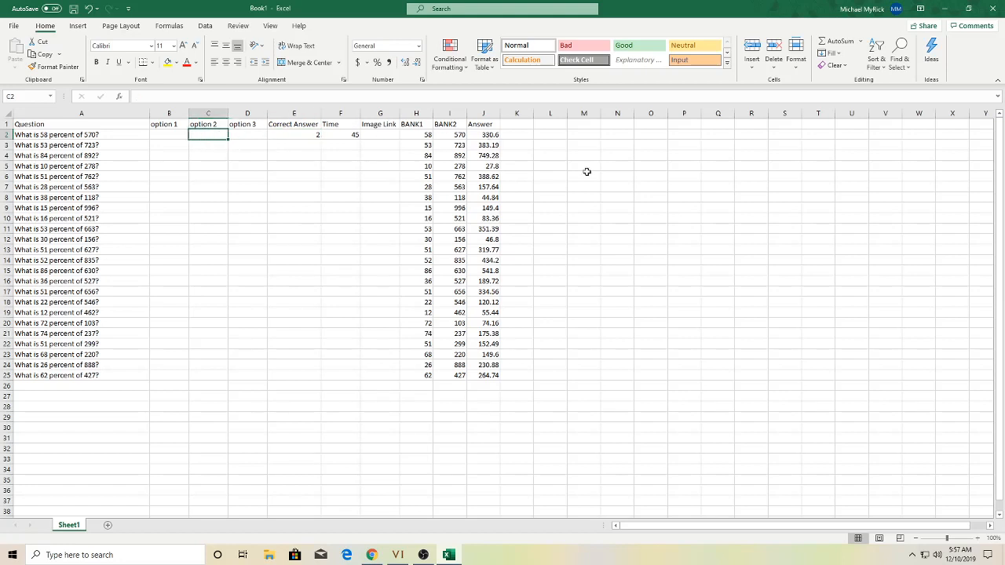
pyautogui.write('=(')
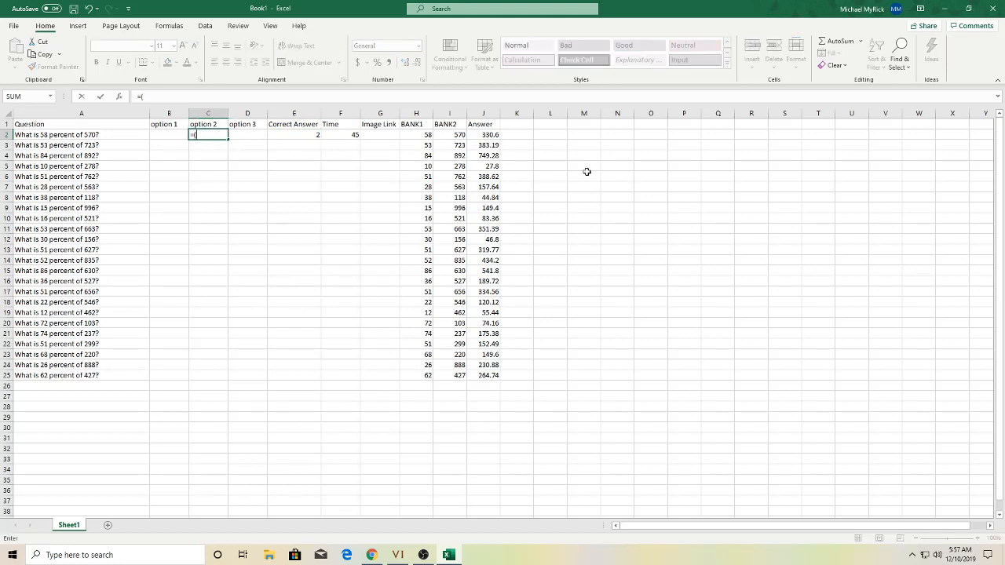
pyautogui.write('J2')
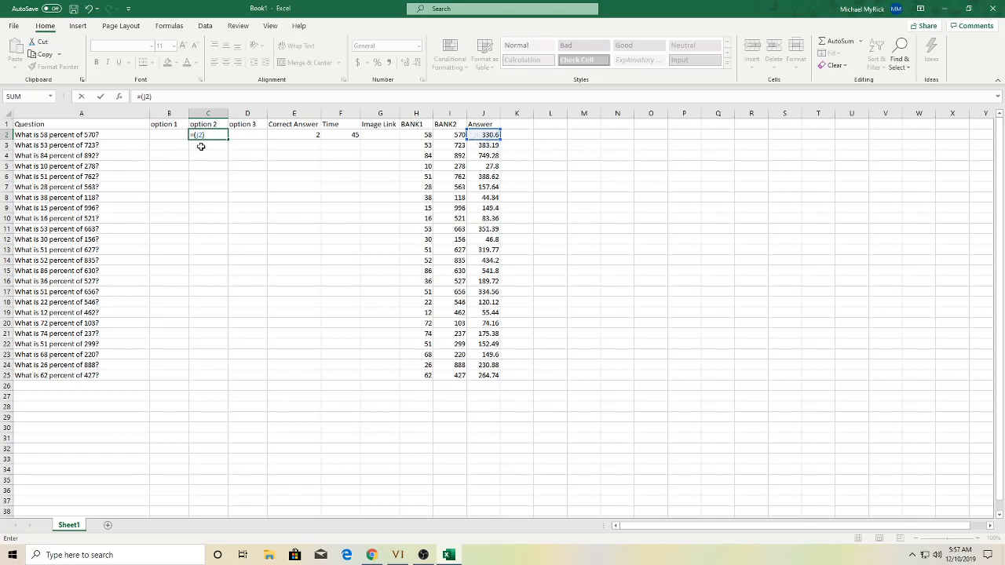
# - Confirm =(J2) as option 2 in C2, then give B2 the formula =(.95*J2)
pyautogui.press('Return')
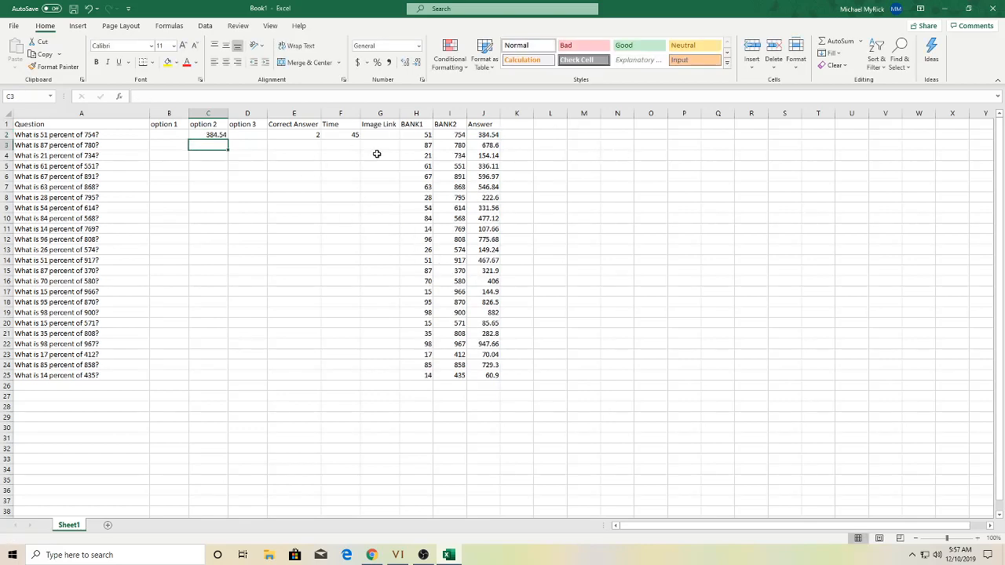
pyautogui.click(180, 133)
pyautogui.click(252, 132)
pyautogui.click(172, 137)
pyautogui.click(244, 134)
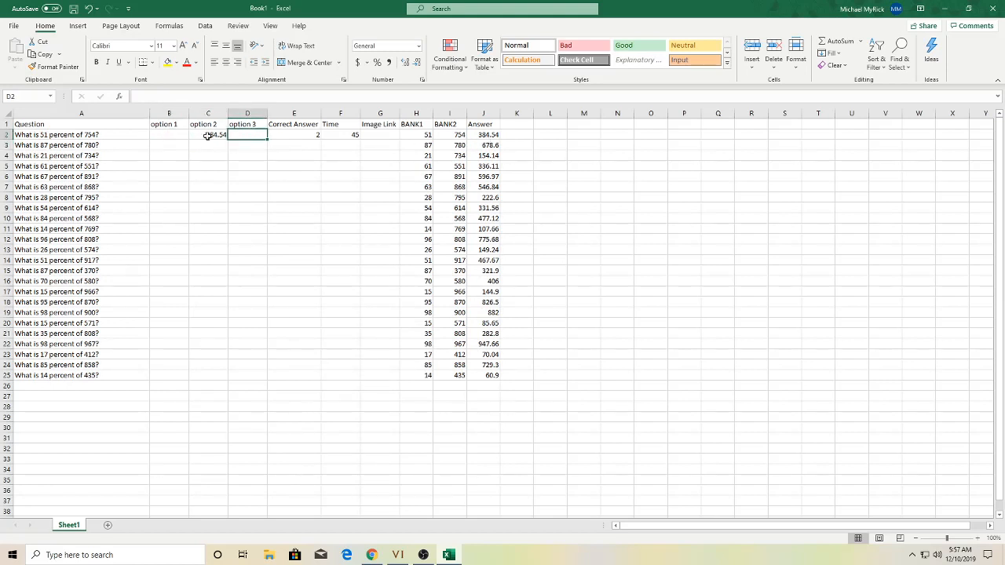
pyautogui.click(176, 138)
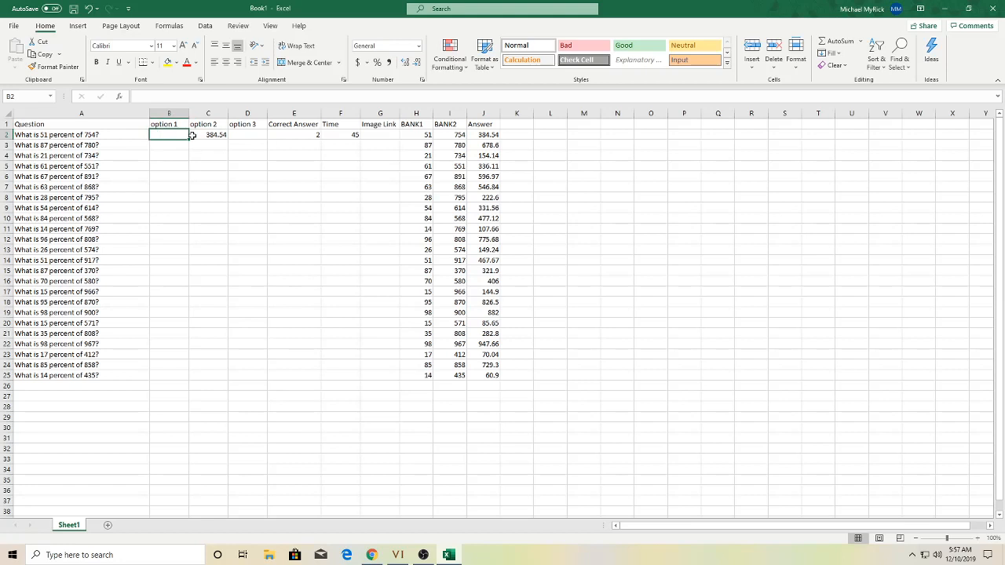
pyautogui.write('=(.95*')
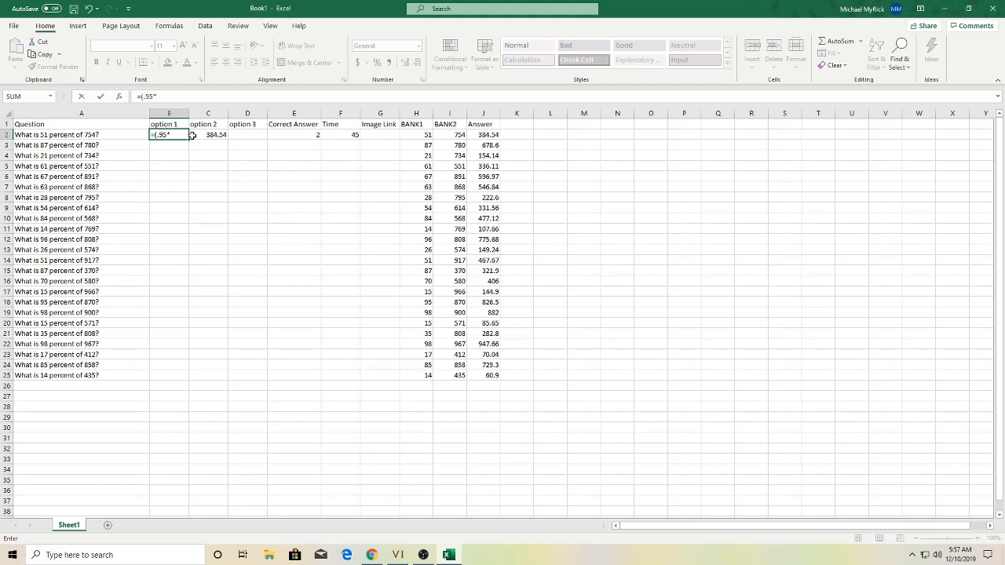
pyautogui.write('J2')
pyautogui.hotkey('ctrl', 'Return')
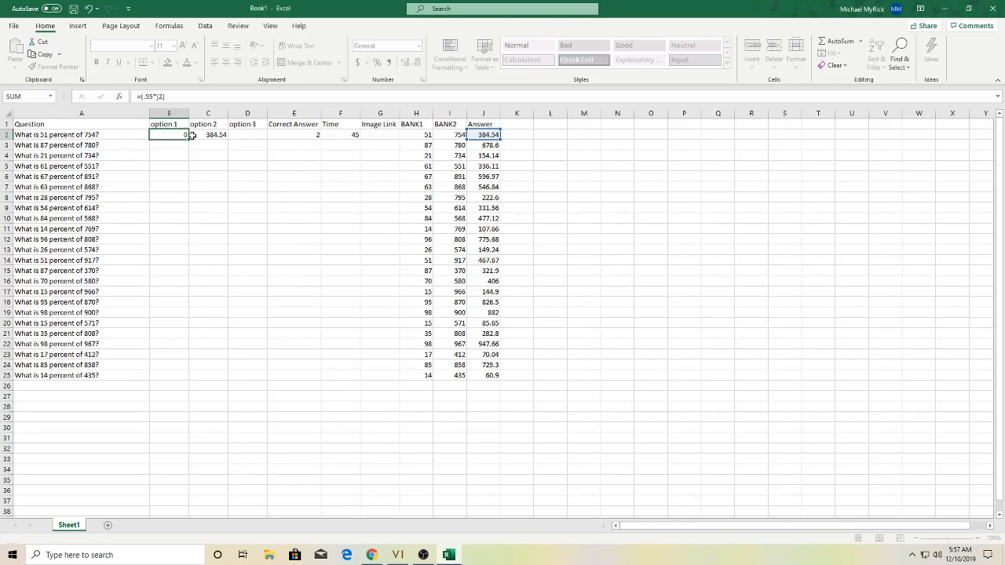
# - Check the option cells across row 2, ending on D2 for option 3
pyautogui.press('Right')
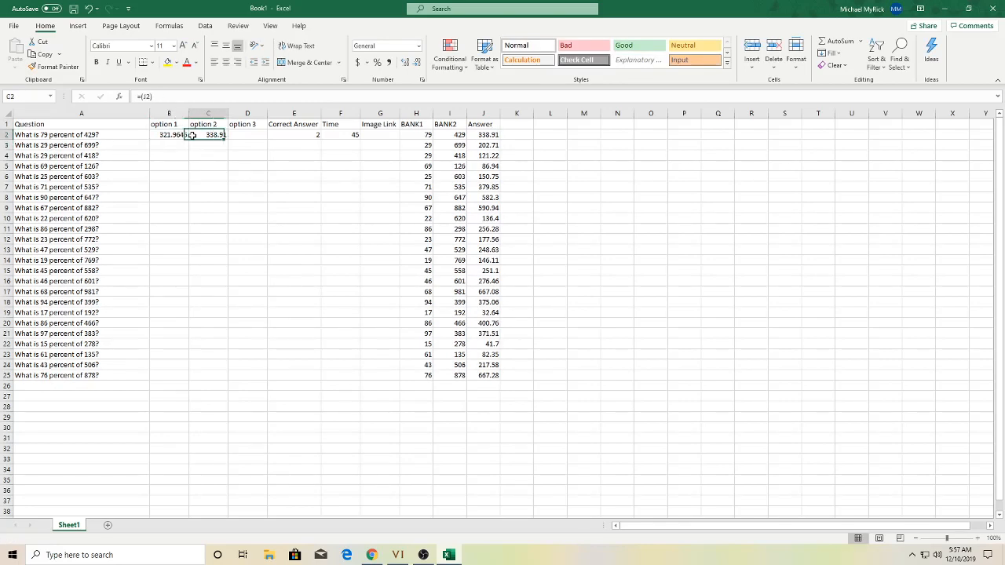
pyautogui.press('Right')
pyautogui.press('Left')
pyautogui.press('Left')
pyautogui.press('Right')
pyautogui.press('Left')
pyautogui.press('Left')
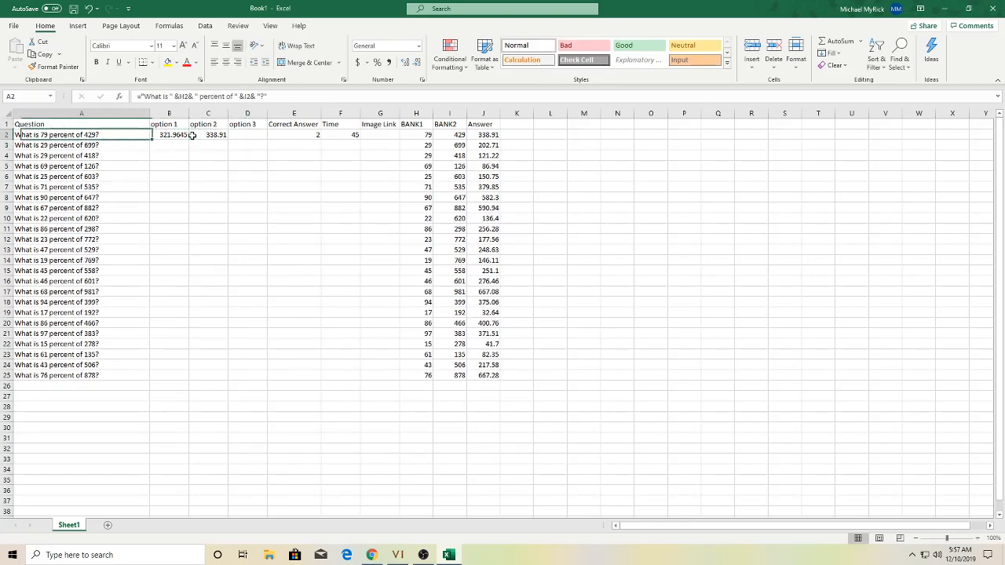
pyautogui.press('Right')
pyautogui.press('Right')
pyautogui.press('Left')
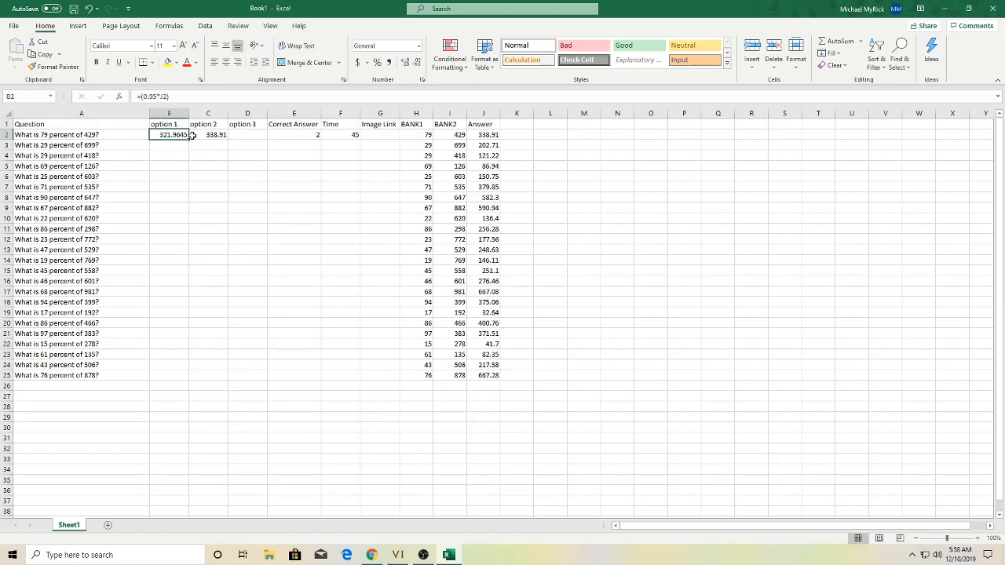
pyautogui.press('Right')
pyautogui.press('Right')
pyautogui.press('Left')
pyautogui.press('Left')
pyautogui.press('Right')
pyautogui.press('Right')
# - Enter =(1.05*J2) in D2 so option 3 is 105% of the Answer
pyautogui.write('=(')
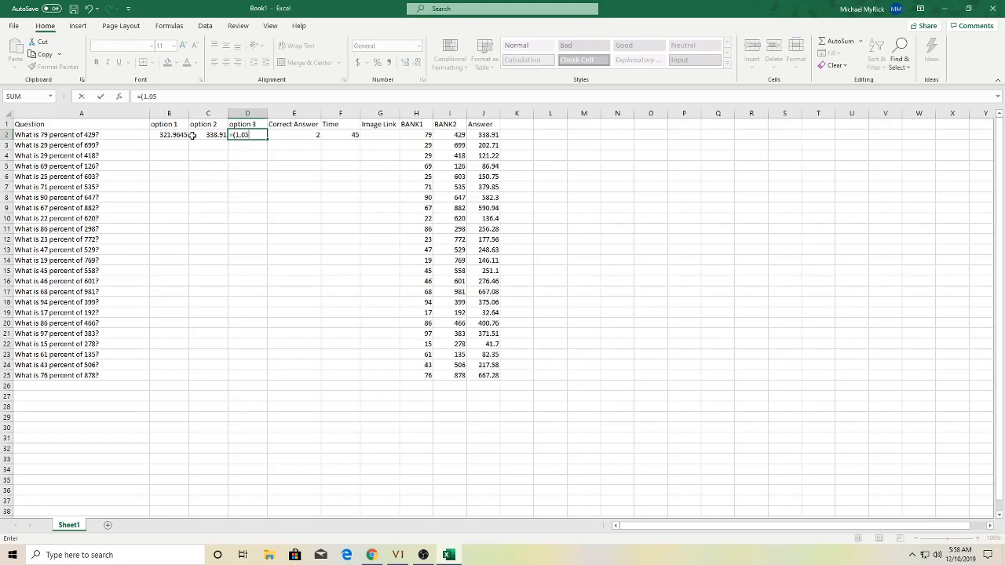
pyautogui.write('1.05*J2')
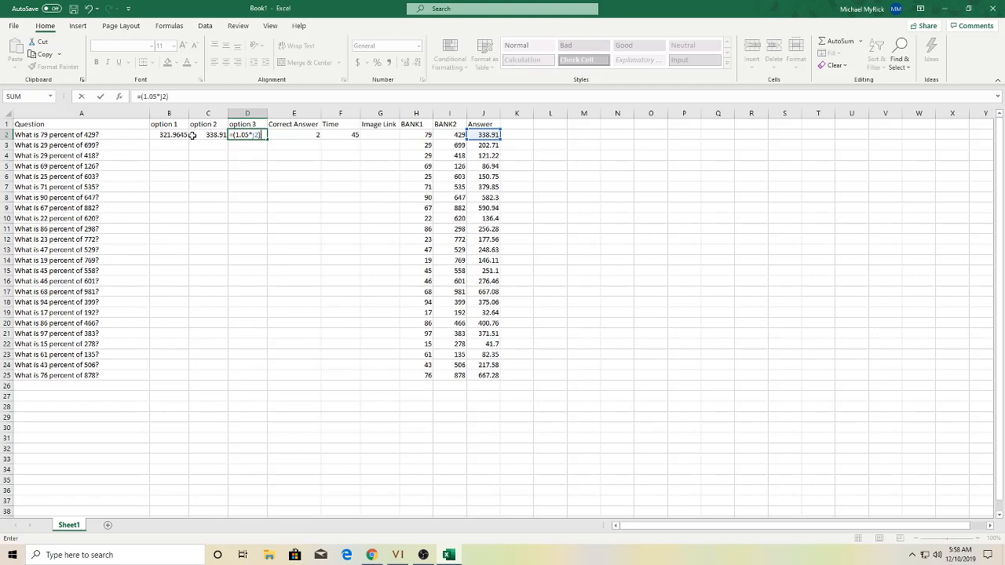
pyautogui.press('Return')
pyautogui.press('Up')
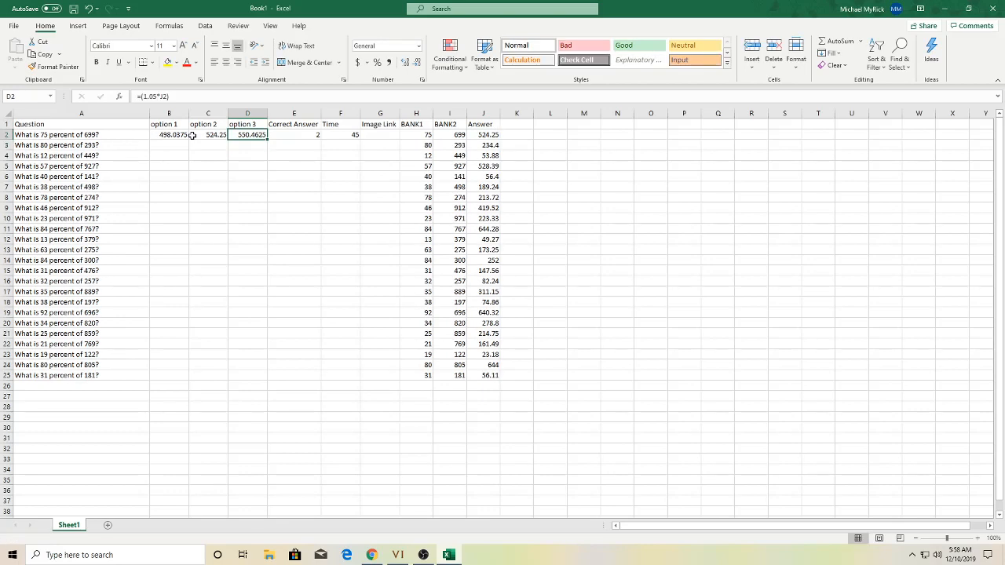
pyautogui.press('Left')
pyautogui.press('Left')
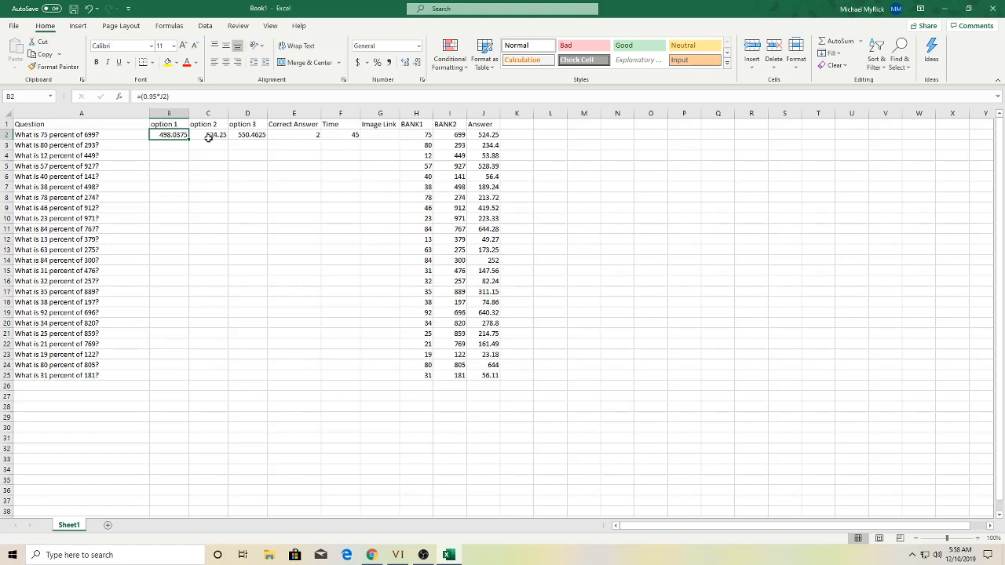
pyautogui.click(243, 135)
# - Fill B2:F2 (options, Correct Answer 2, Time 45) down through row 25
pyautogui.moveTo(340, 135); pyautogui.dragTo(180, 134)
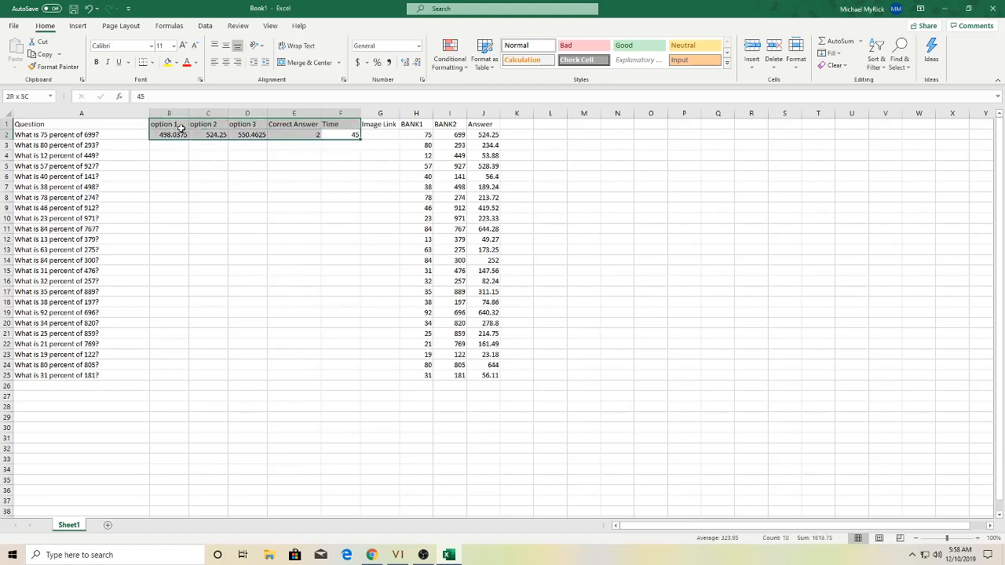
pyautogui.click(359, 142)
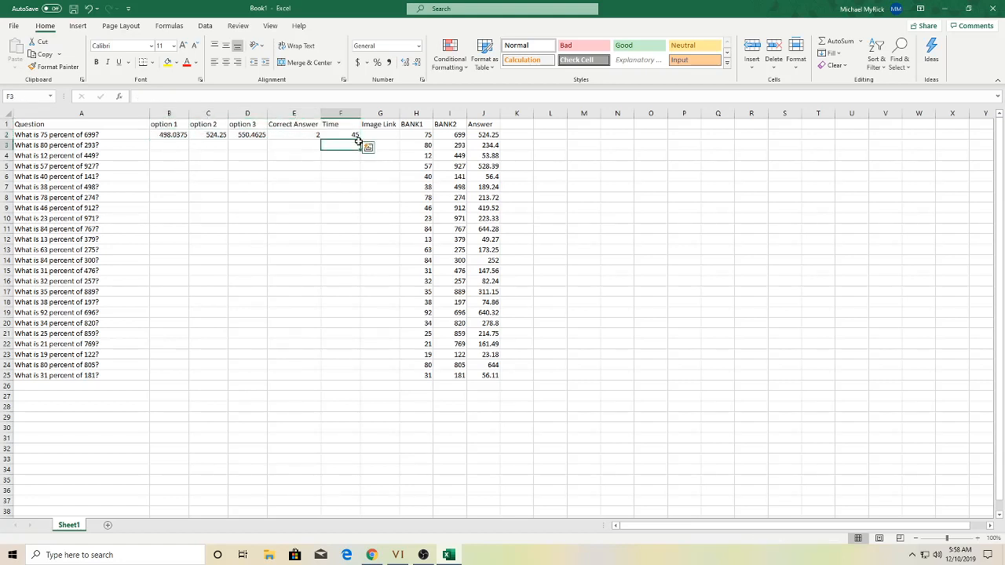
pyautogui.moveTo(332, 135); pyautogui.dragTo(180, 135)
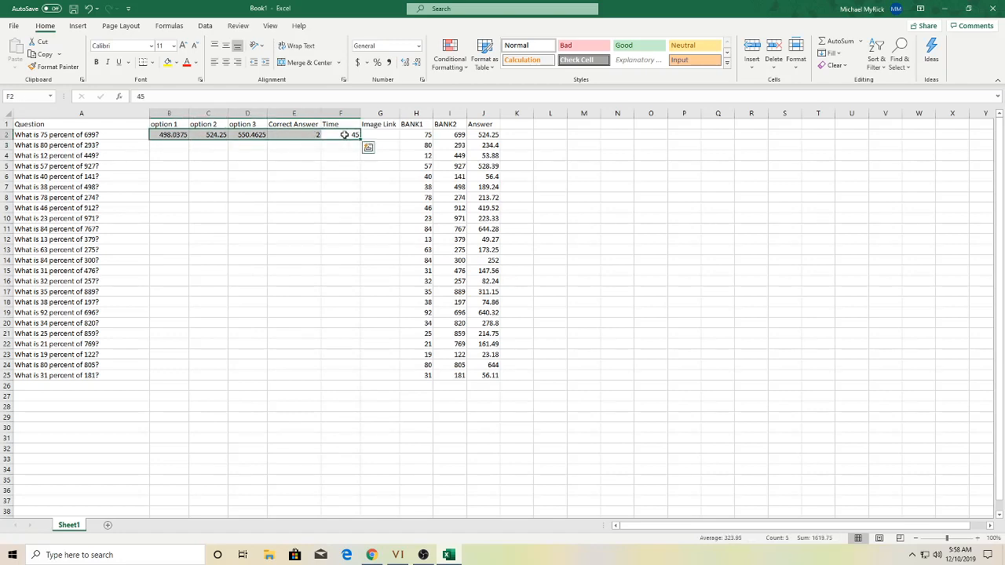
pyautogui.moveTo(359, 139); pyautogui.dragTo(363, 380)
pyautogui.click(559, 227)
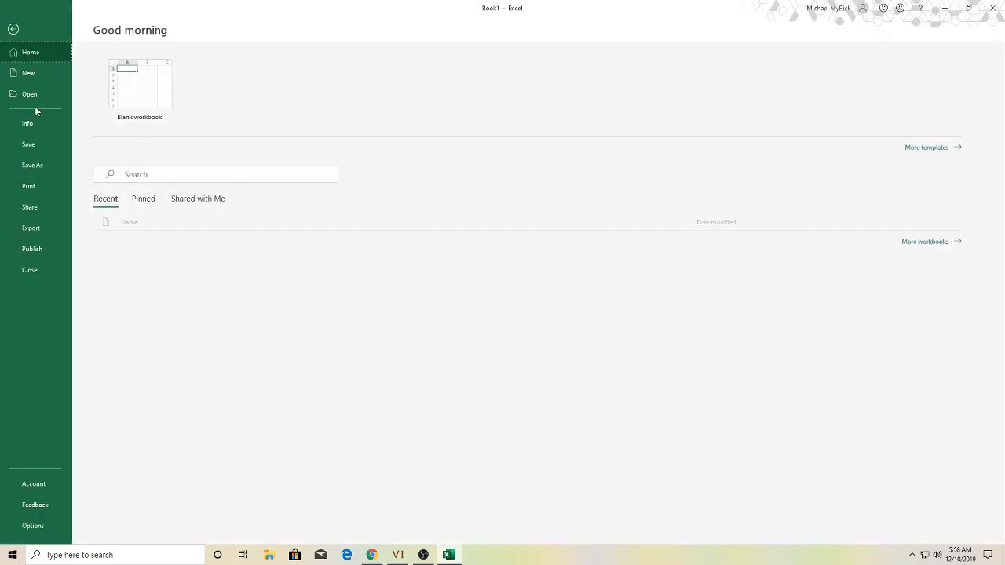
# - Save the workbook on the Desktop under the file name magic
pyautogui.click(14, 27)
pyautogui.click(41, 162)
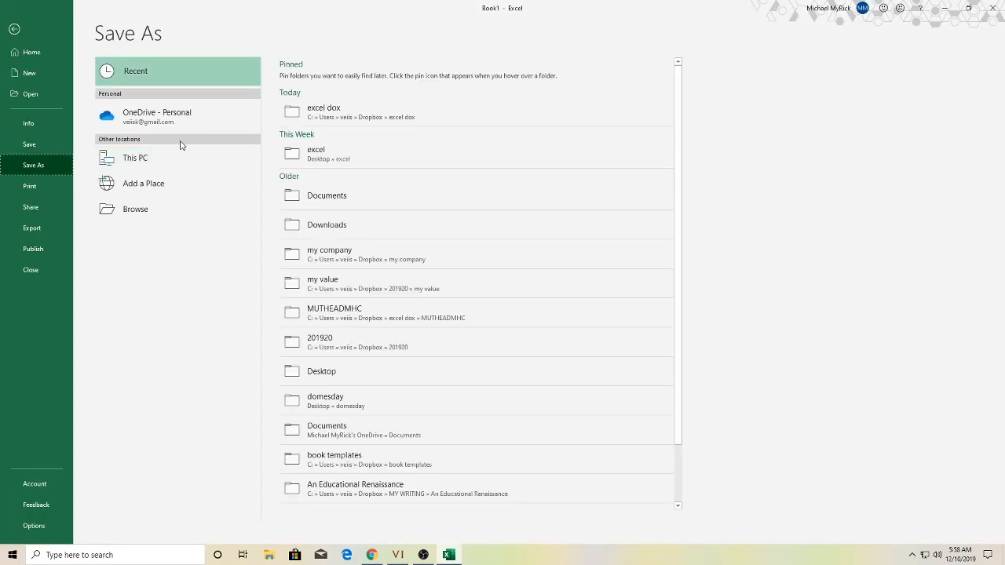
pyautogui.click(141, 212)
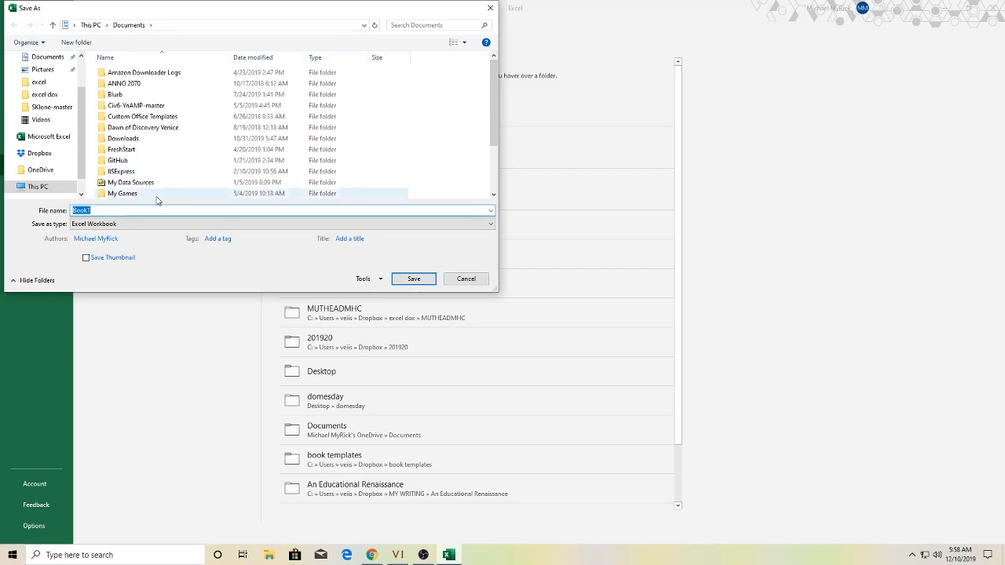
pyautogui.scroll(1, 57, 95)
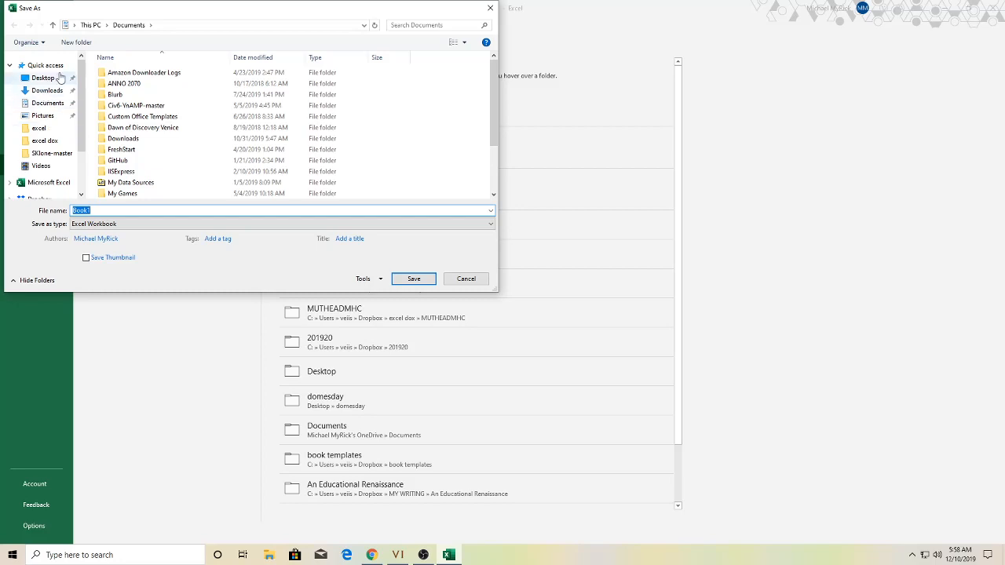
pyautogui.click(43, 77)
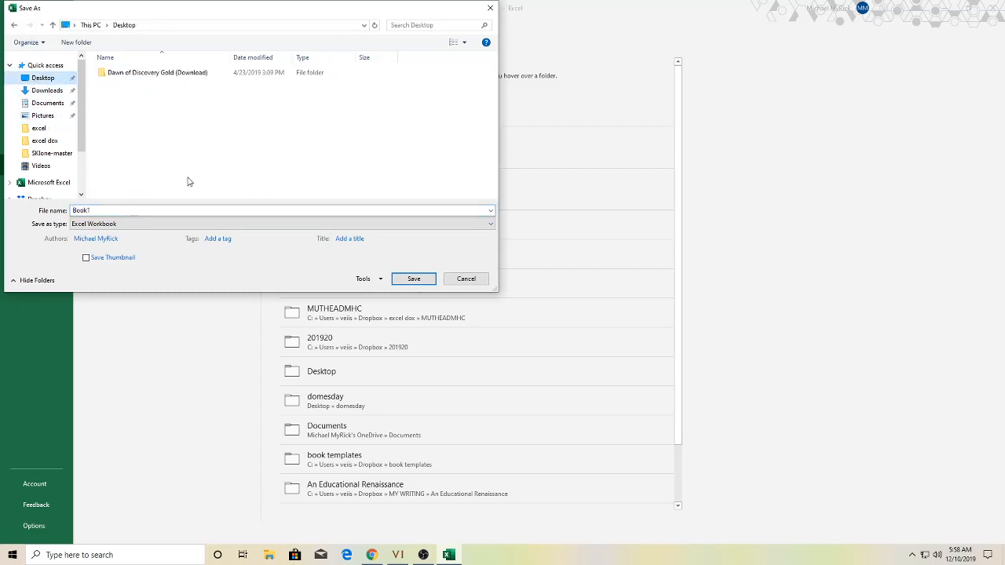
pyautogui.click(127, 211)
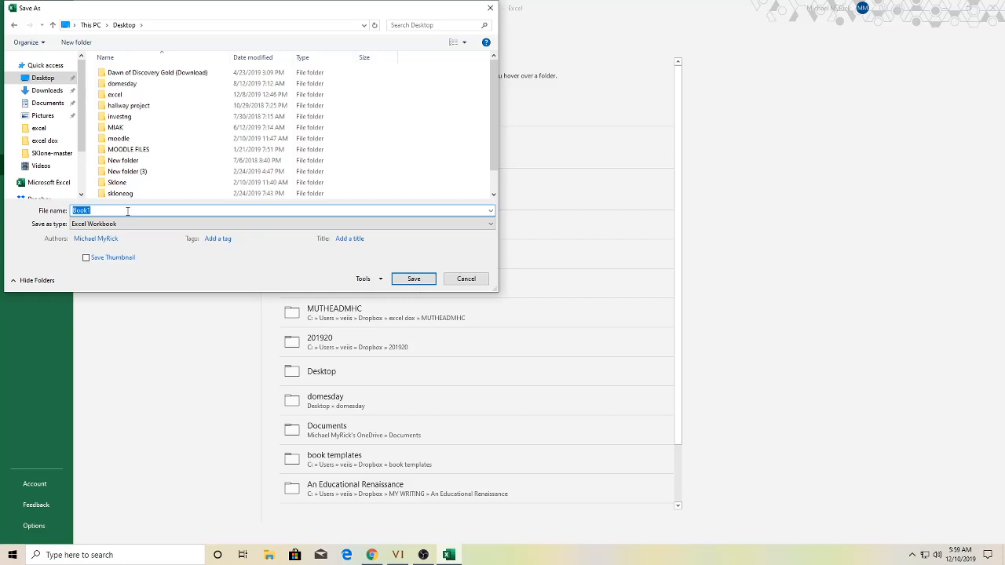
pyautogui.write('megic')
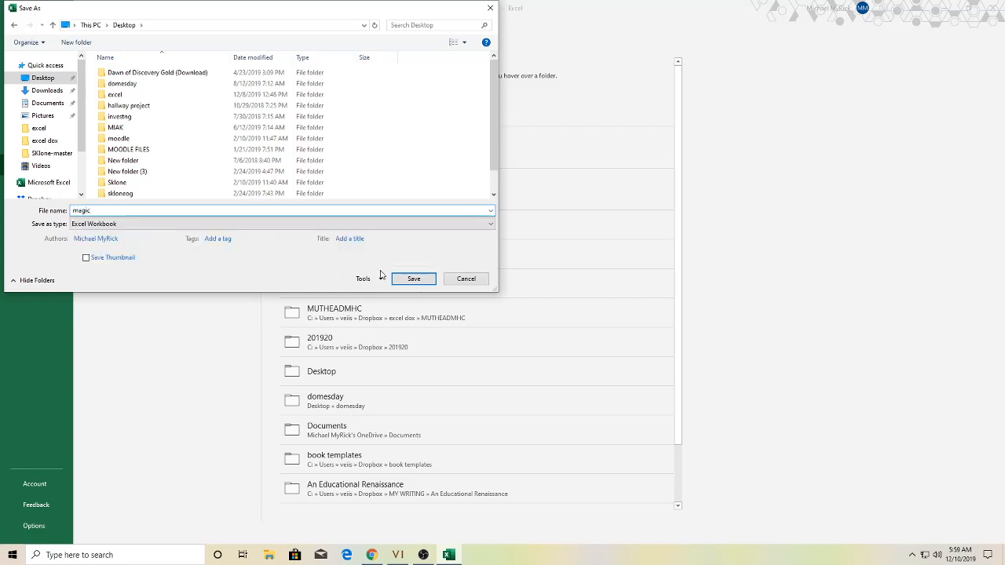
pyautogui.click(416, 279)
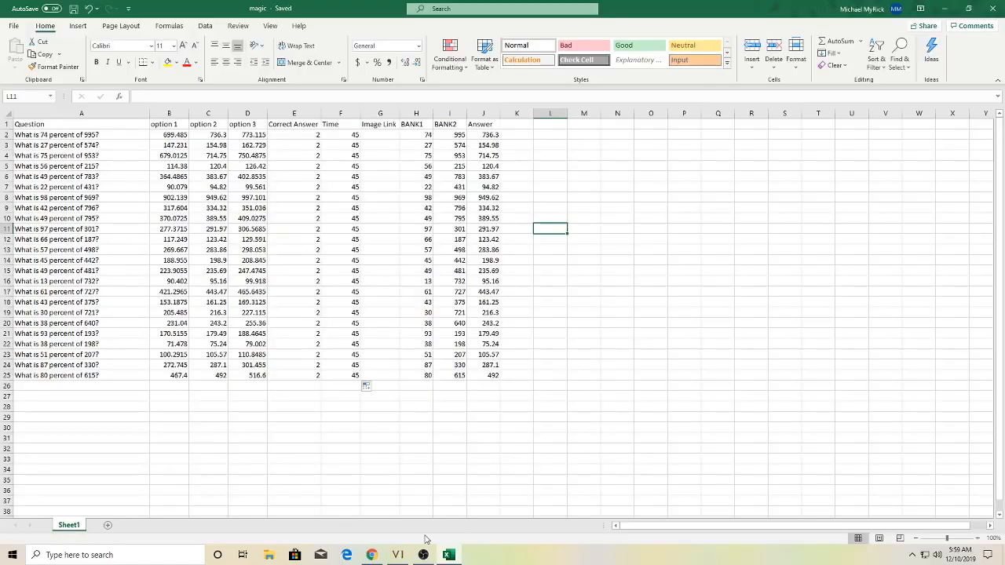
pyautogui.click(371, 555)
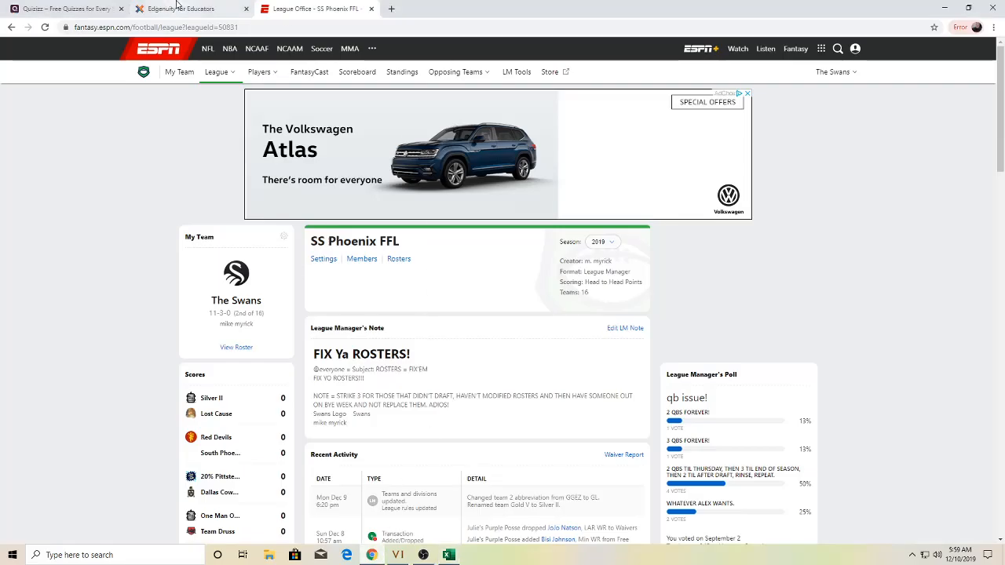
# - Sign in to Quizizz with the teacher account's e-mail and password, then begin a new quiz
pyautogui.click(85, 9)
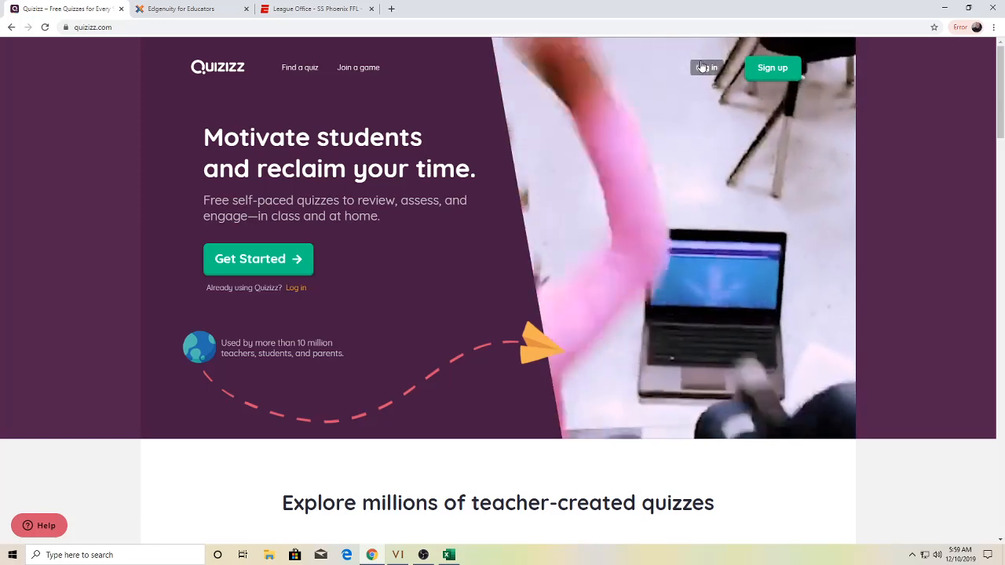
pyautogui.click(702, 67)
pyautogui.click(482, 197)
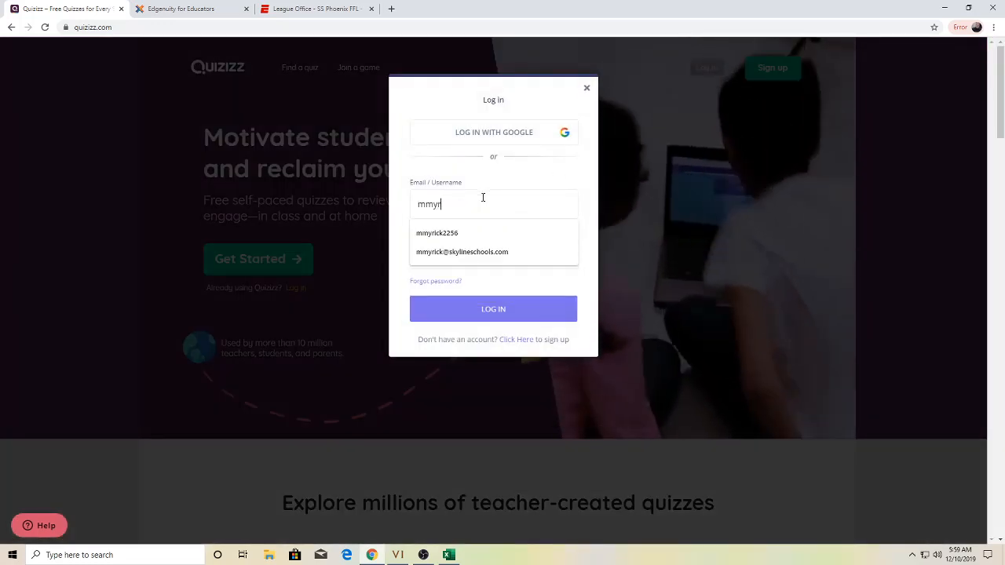
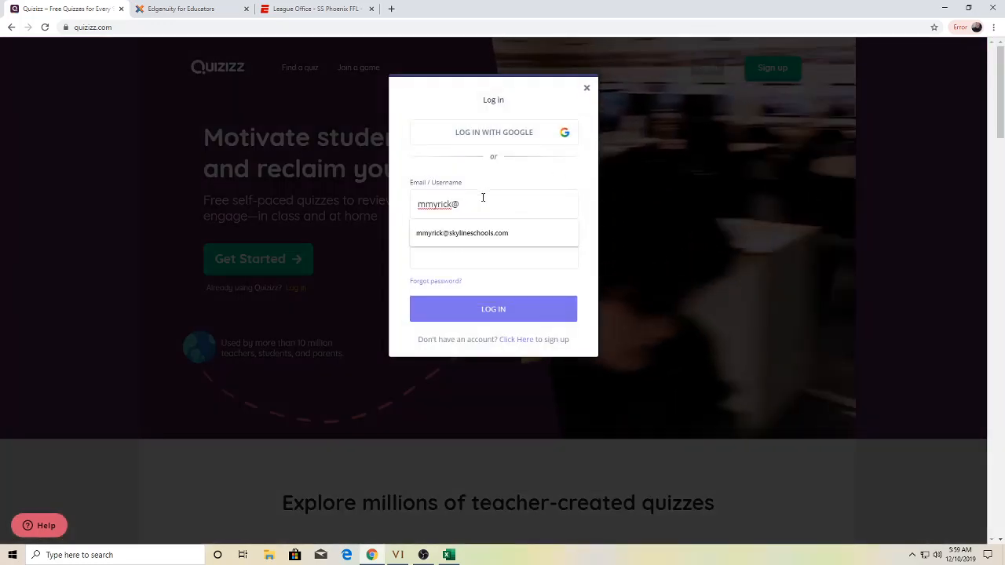
pyautogui.click(476, 233)
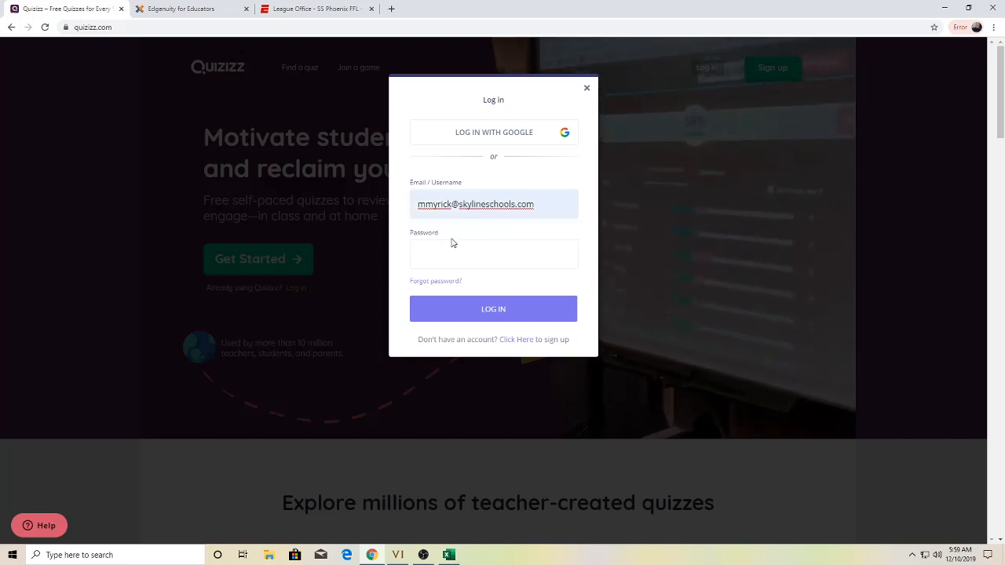
pyautogui.click(447, 251)
pyautogui.write('******')
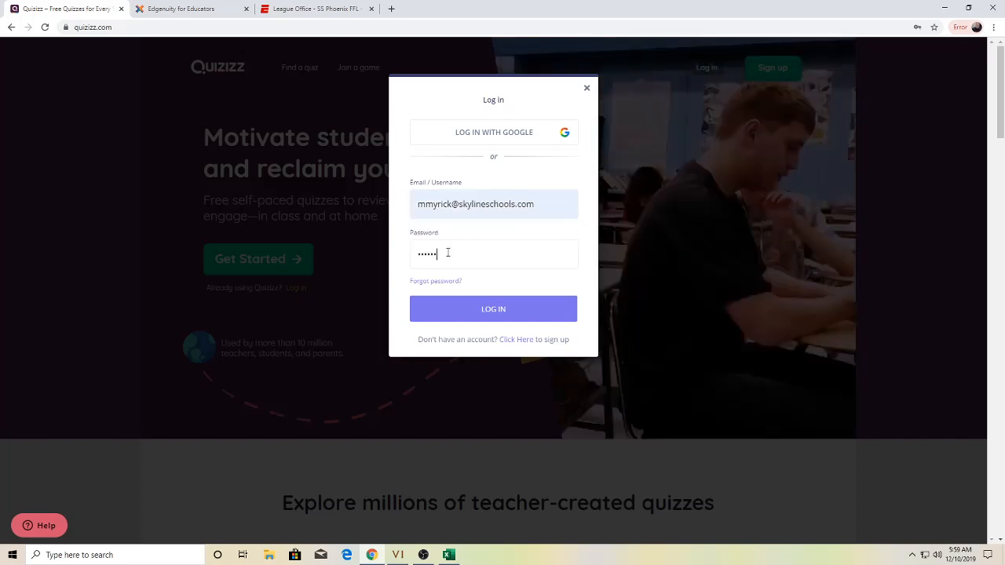
pyautogui.press('Return')
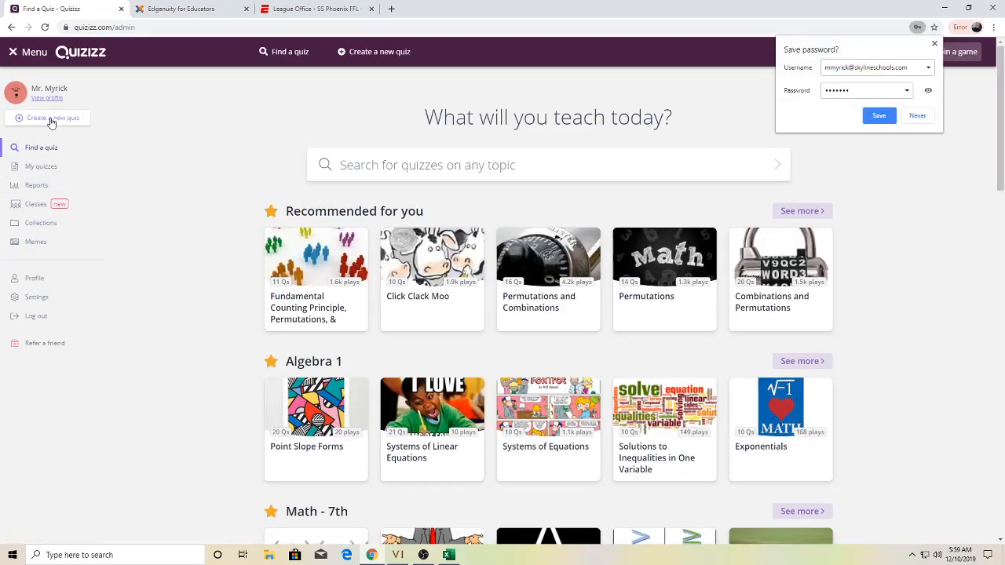
pyautogui.click(934, 43)
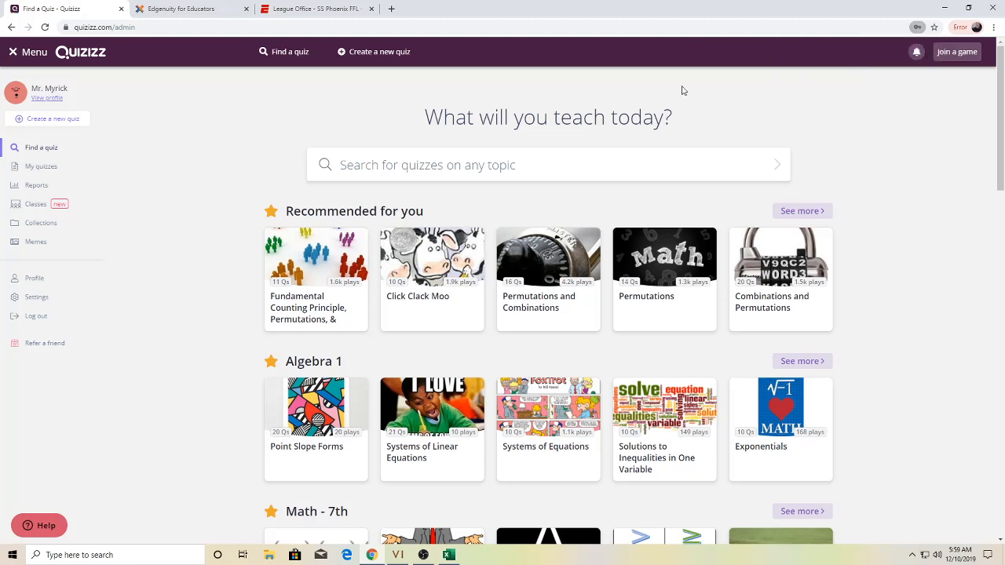
pyautogui.click(57, 119)
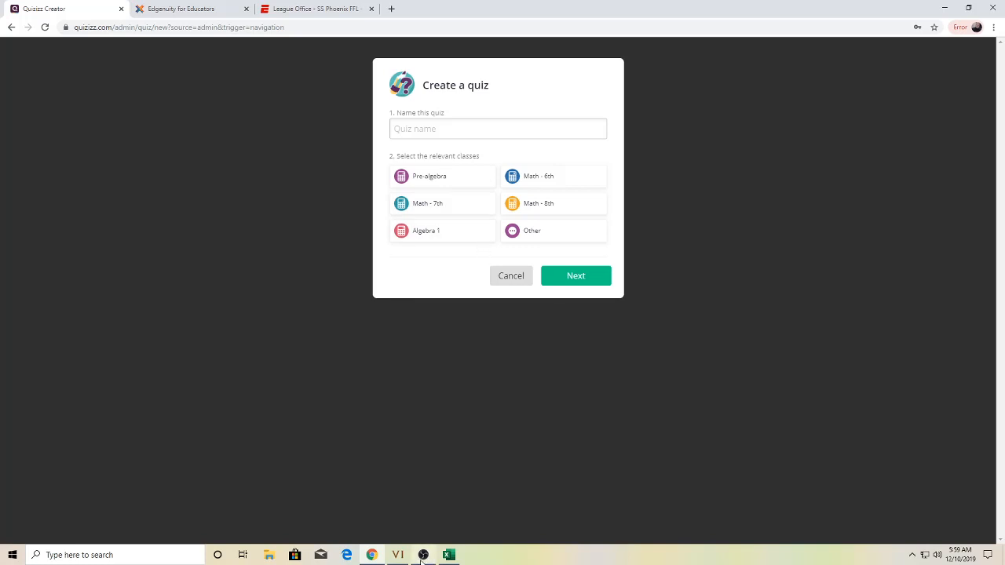
# - Name the new quiz 'Percent Quiz', assign it to Math - 7th, and continue
pyautogui.click(422, 555)
pyautogui.click(974, 394)
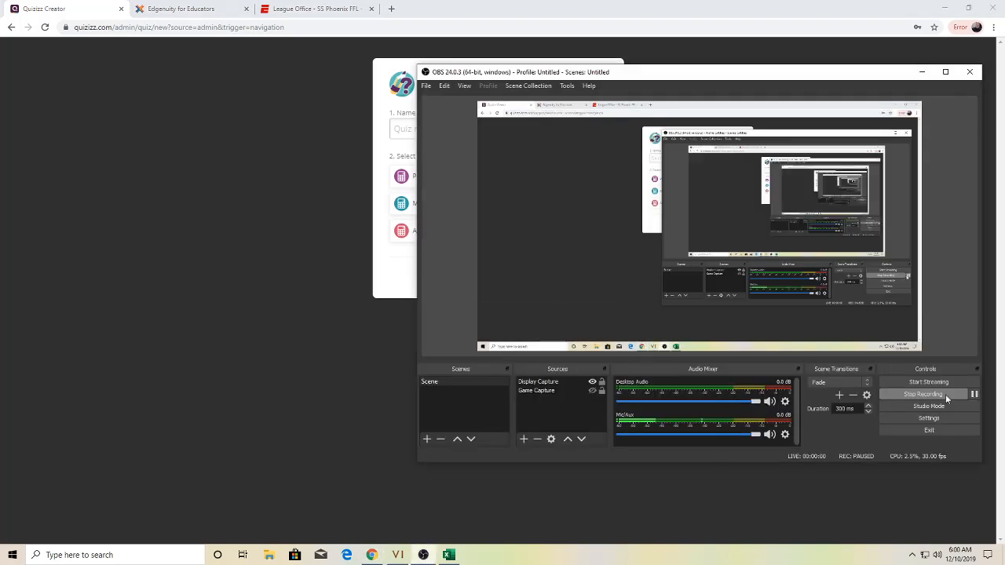
pyautogui.click(327, 325)
pyautogui.click(468, 134)
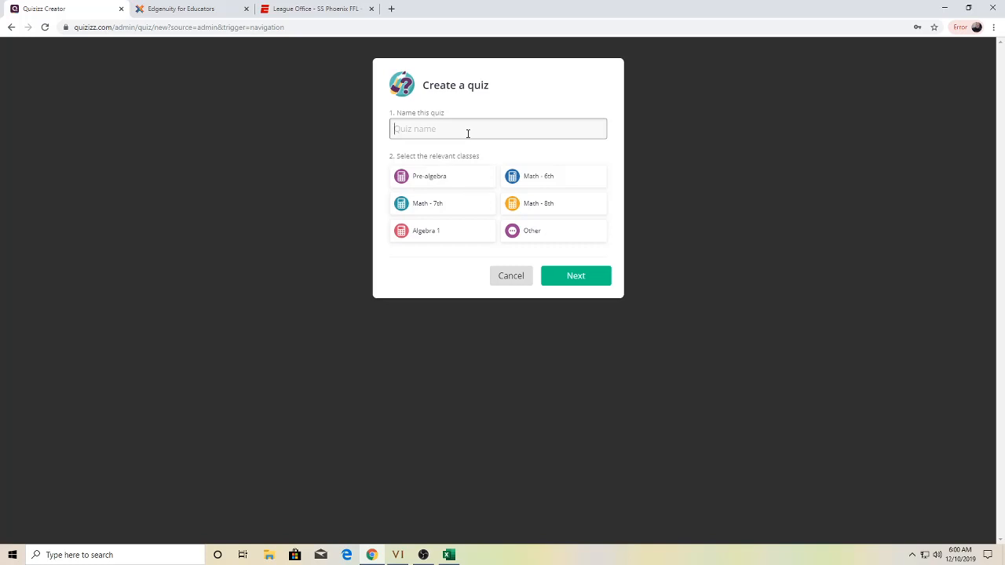
pyautogui.write('T')
pyautogui.write('e')
pyautogui.press('BackSpace')
pyautogui.press('BackSpace')
pyautogui.write('perc')
pyautogui.press('BackSpace')
pyautogui.write('P')
pyautogui.click(477, 204)
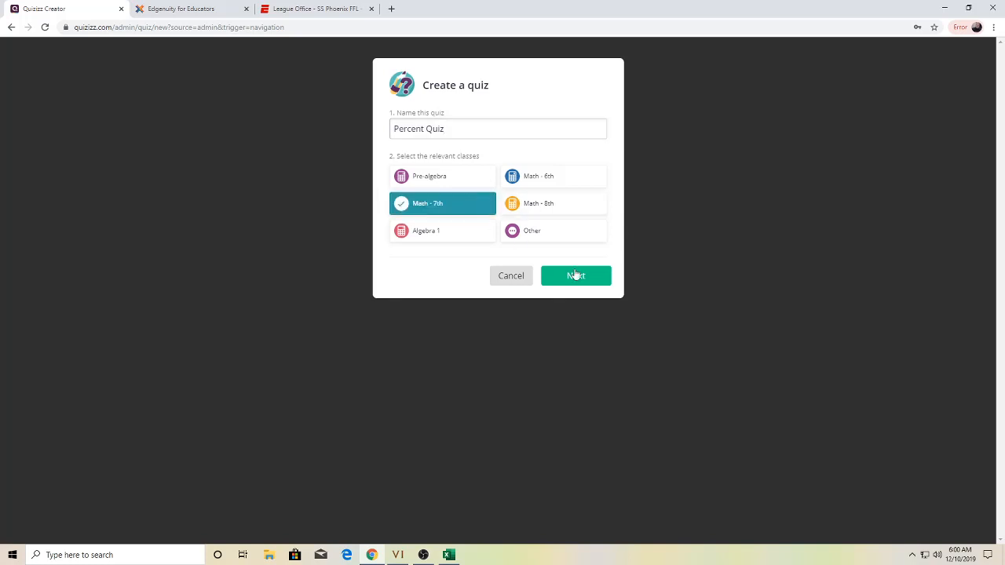
pyautogui.click(575, 277)
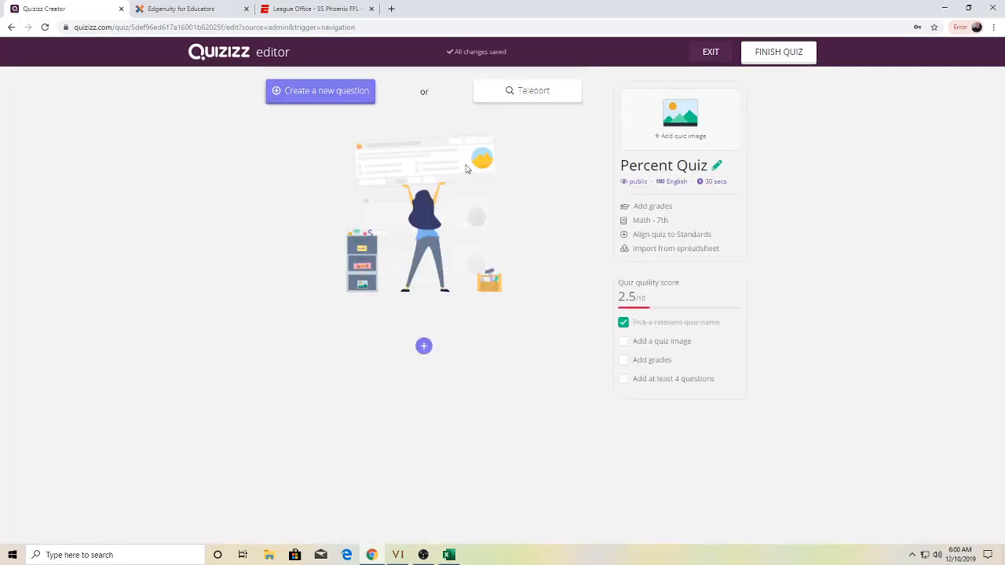
# - Import magic.xlsx from the Desktop and save its 24 questions to the quiz
pyautogui.click(649, 249)
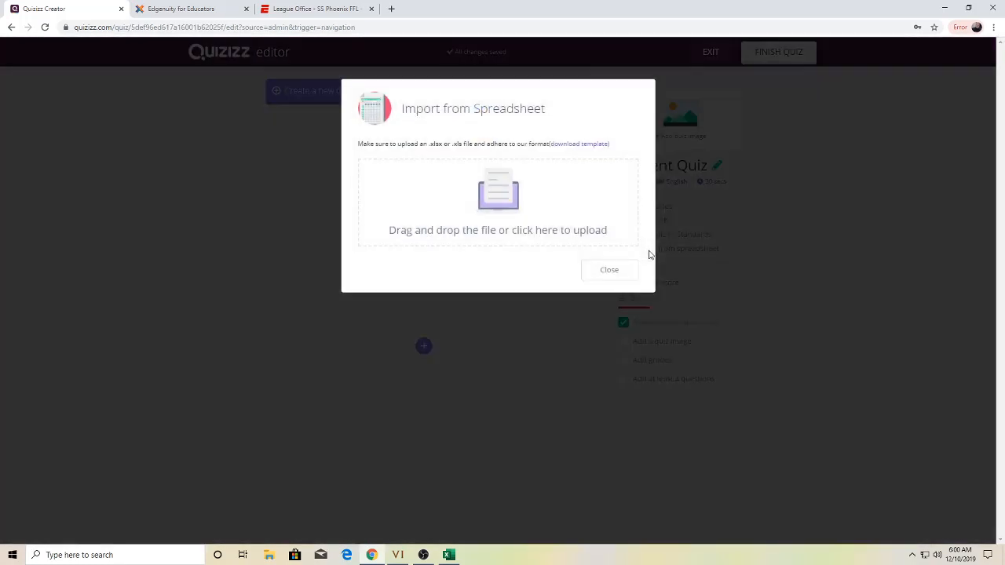
pyautogui.click(513, 209)
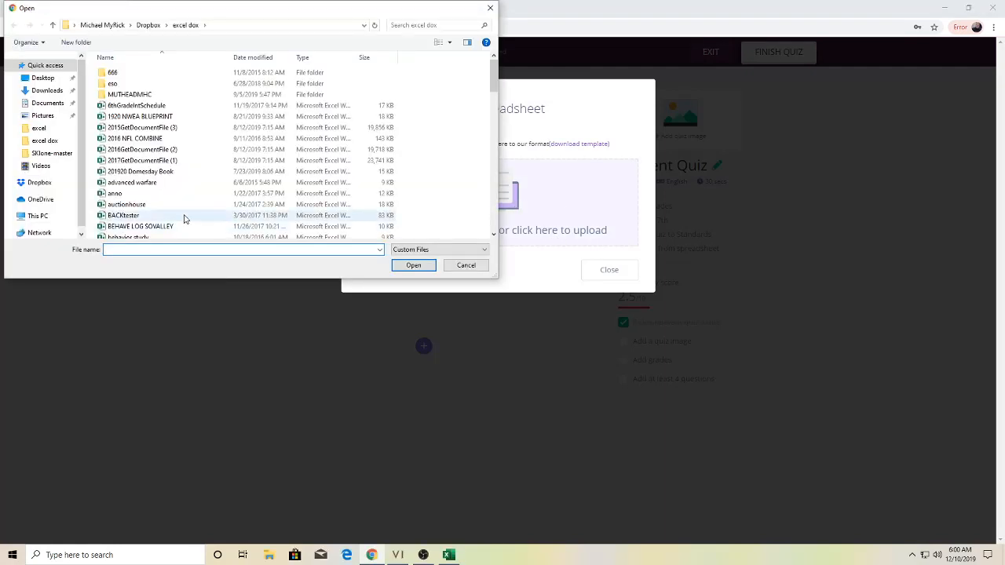
pyautogui.click(144, 163)
pyautogui.write('mlb')
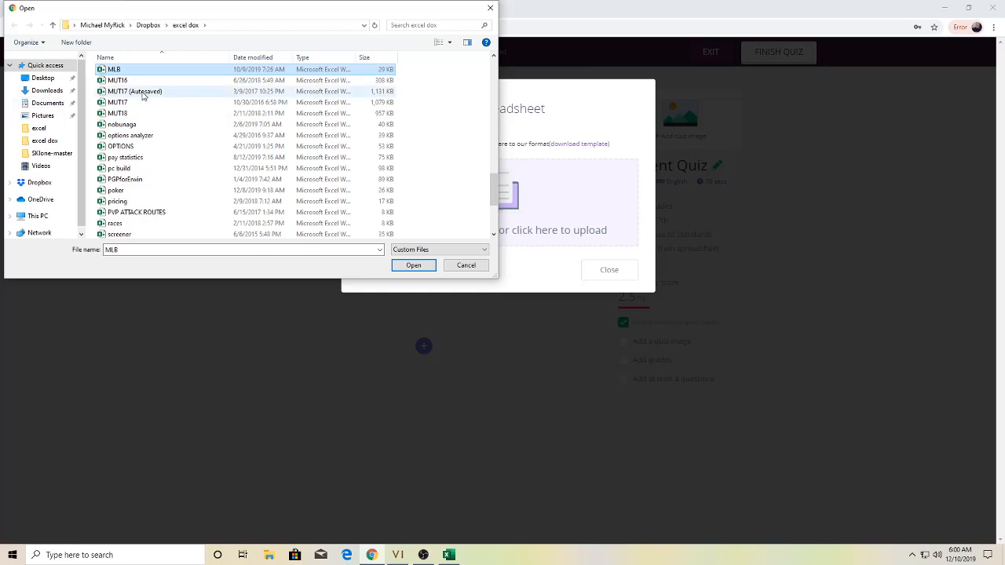
pyautogui.scroll(1, 151, 94)
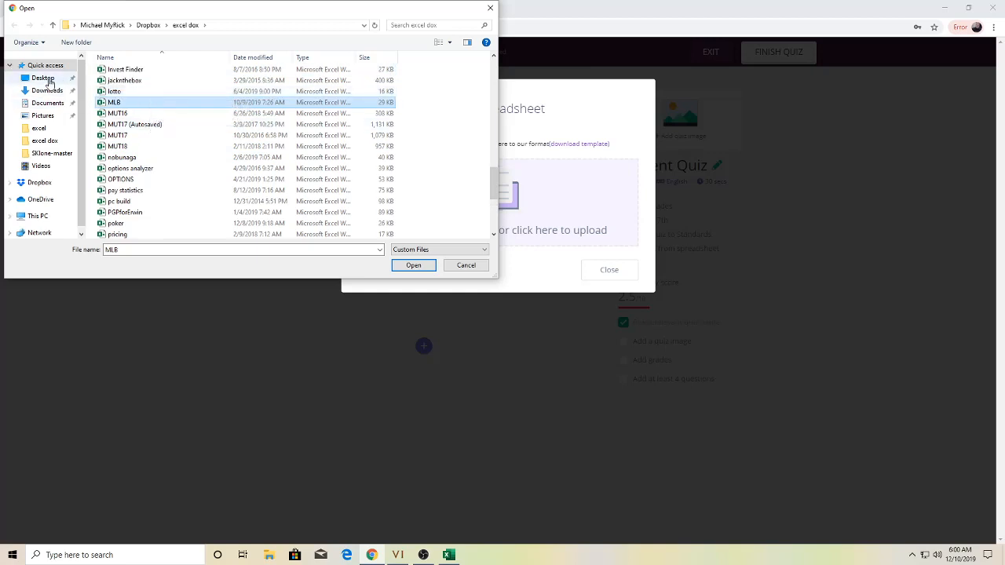
pyautogui.click(44, 79)
pyautogui.press('m')
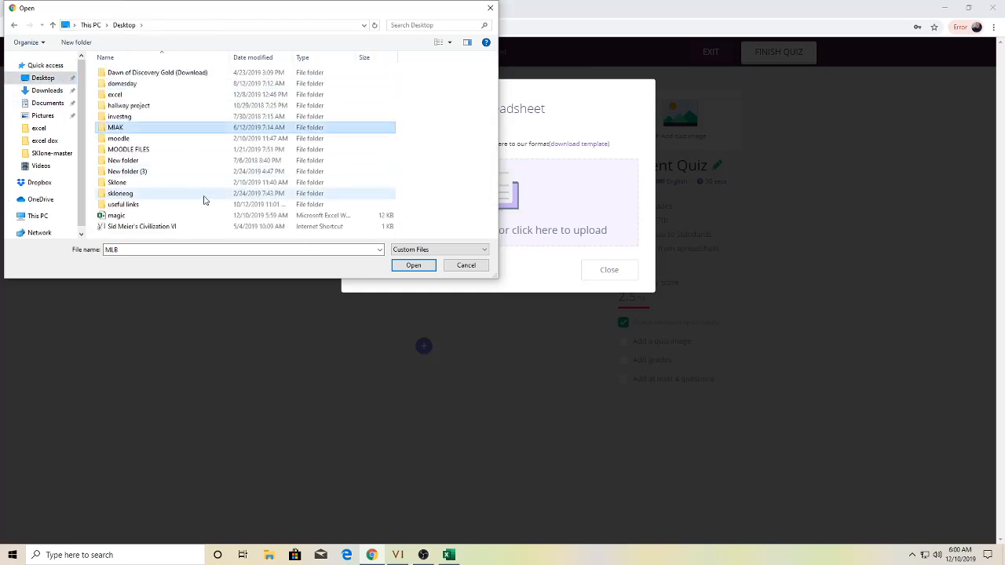
pyautogui.press('m')
pyautogui.press('m')
pyautogui.press('m')
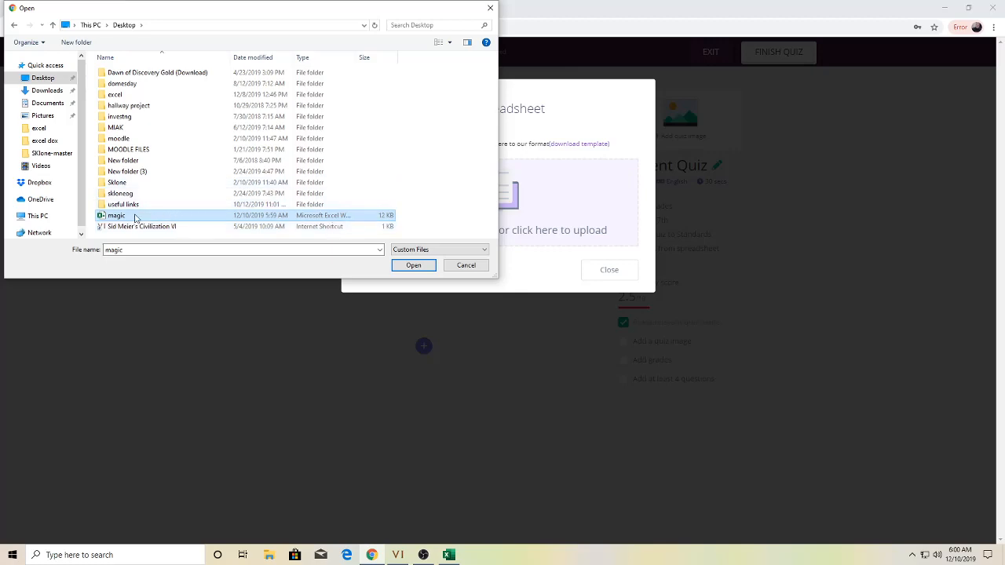
pyautogui.doubleClick(118, 217)
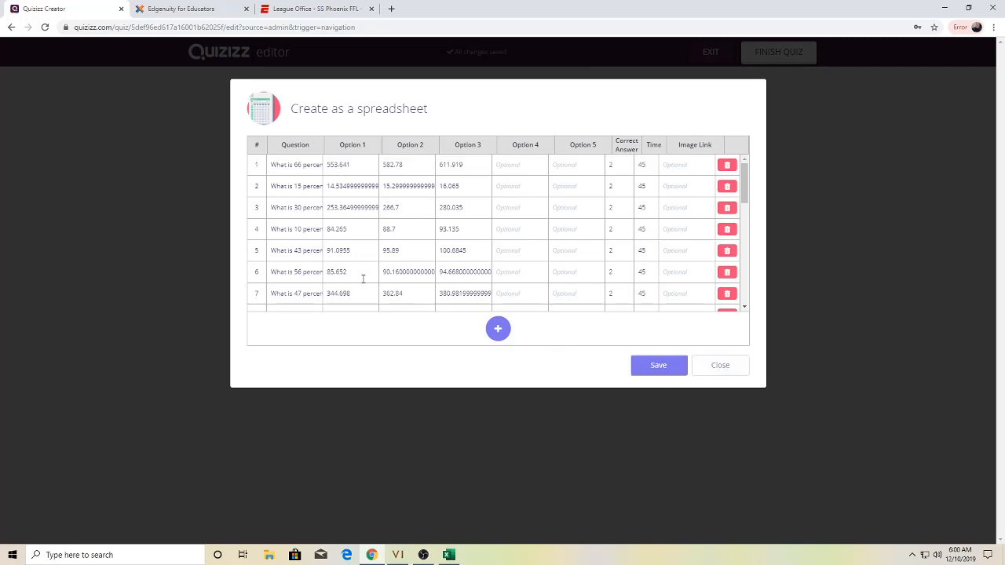
pyautogui.click(675, 374)
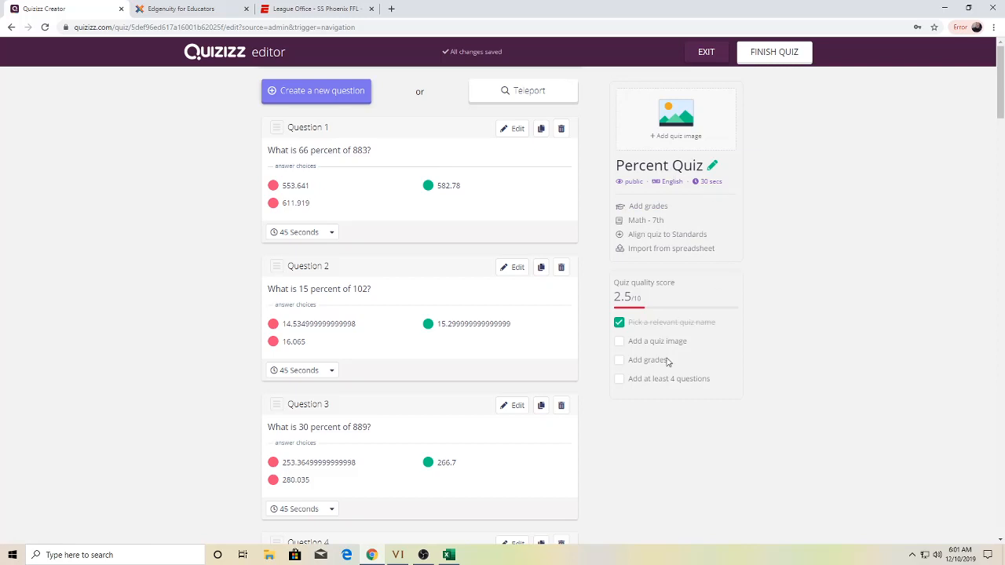
# - Finish Percent Quiz with grades 7th to 8th, save, and close the share dialog
pyautogui.click(781, 56)
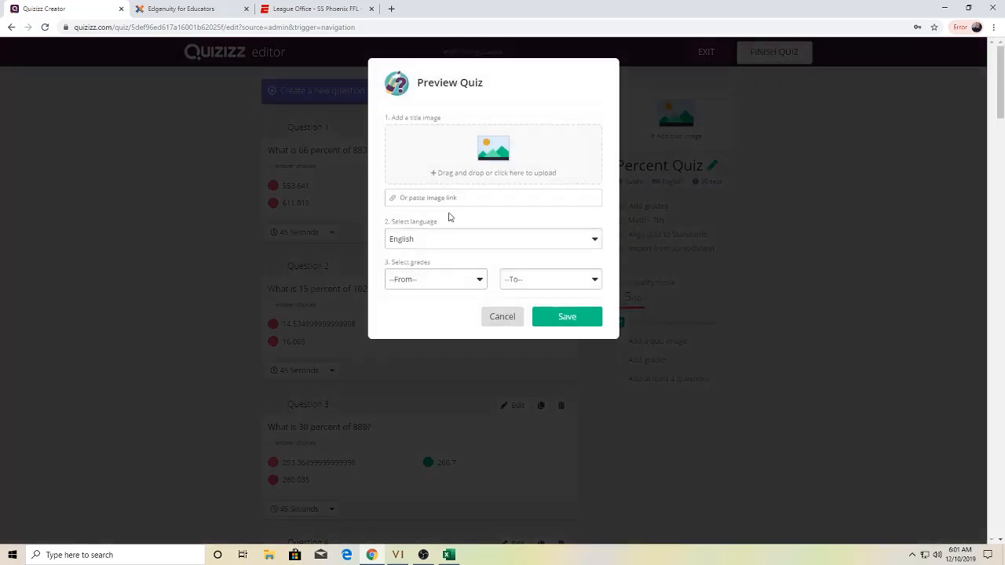
pyautogui.click(438, 280)
pyautogui.scroll(-1, 407, 365)
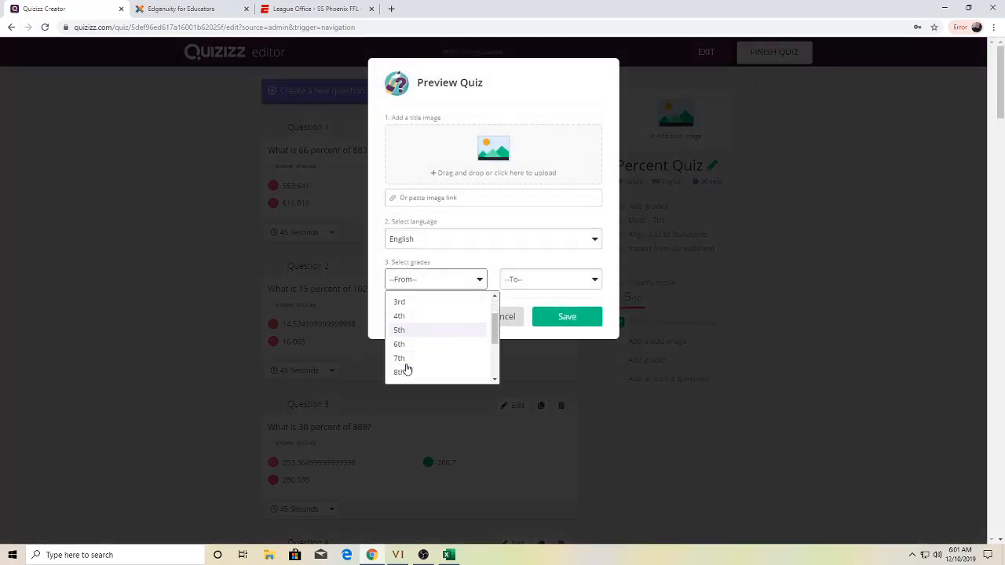
pyautogui.click(401, 347)
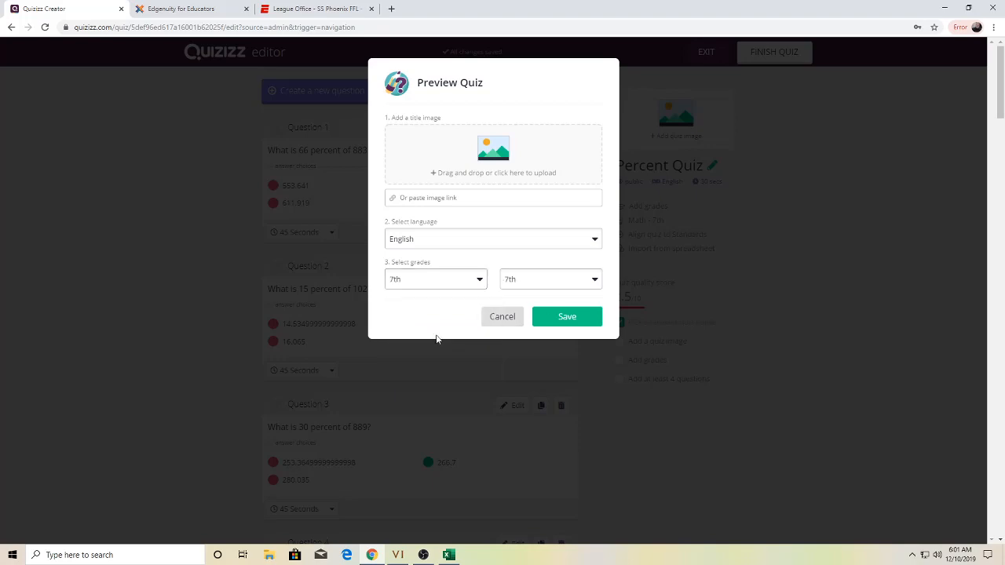
pyautogui.click(541, 285)
pyautogui.scroll(-2, 513, 349)
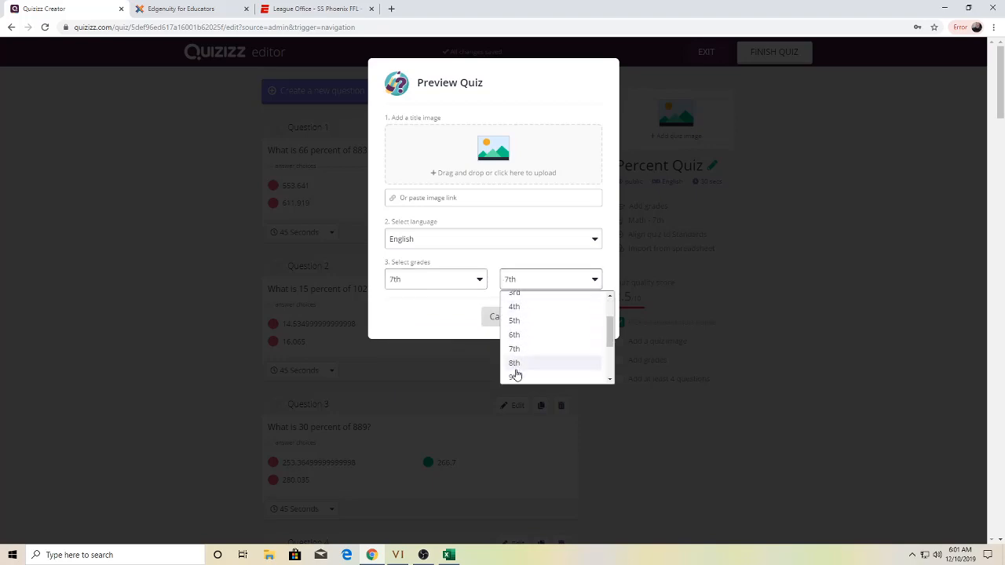
pyautogui.click(515, 365)
pyautogui.click(566, 318)
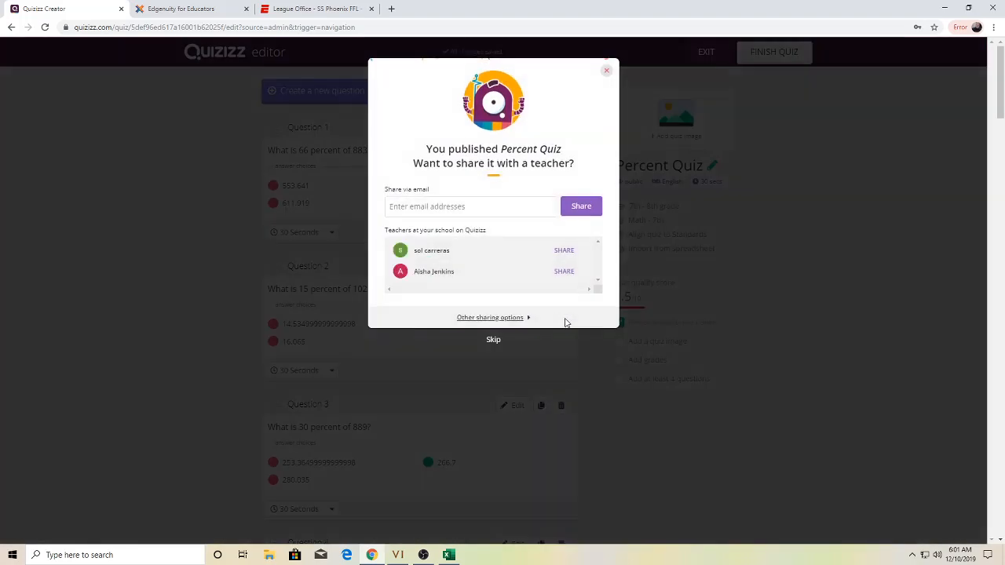
pyautogui.click(607, 72)
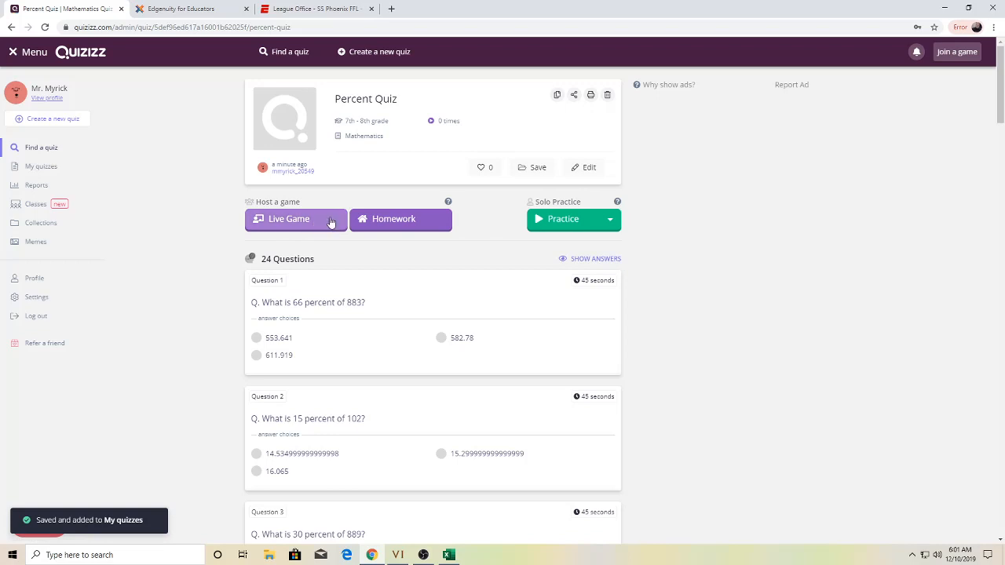
# - Start a solo practice game, answer question 1 with 345.96, then pause
pyautogui.click(582, 226)
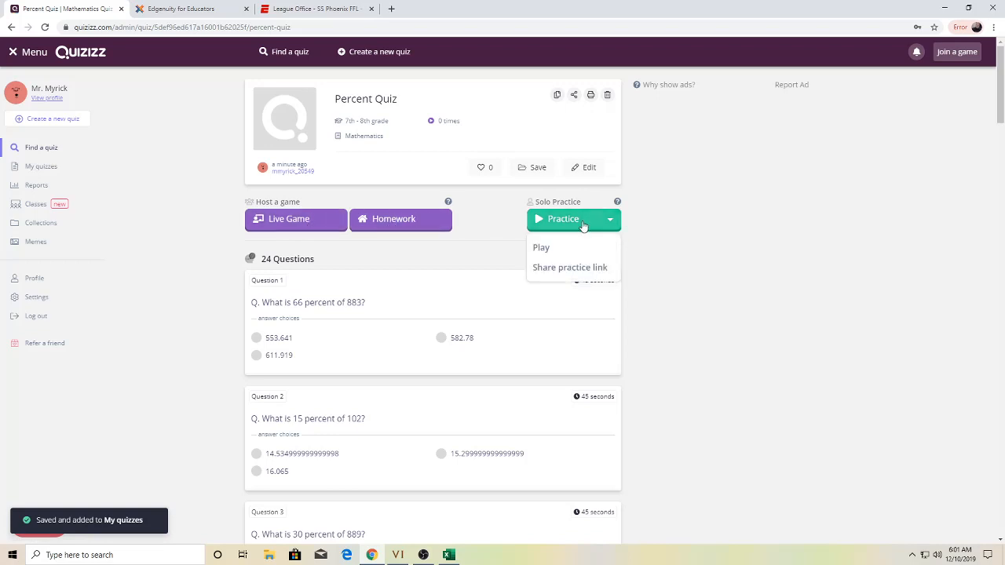
pyautogui.click(547, 252)
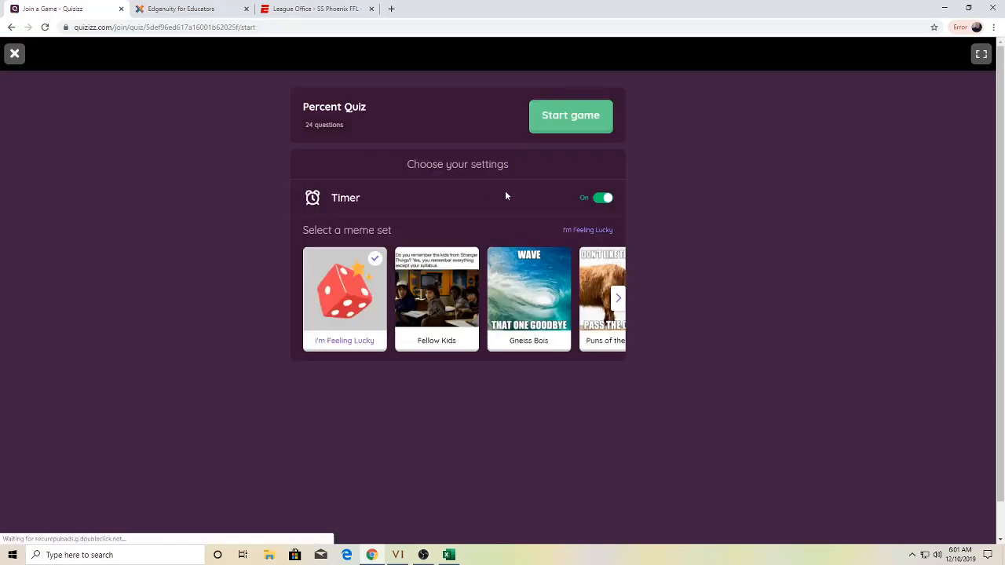
pyautogui.click(572, 126)
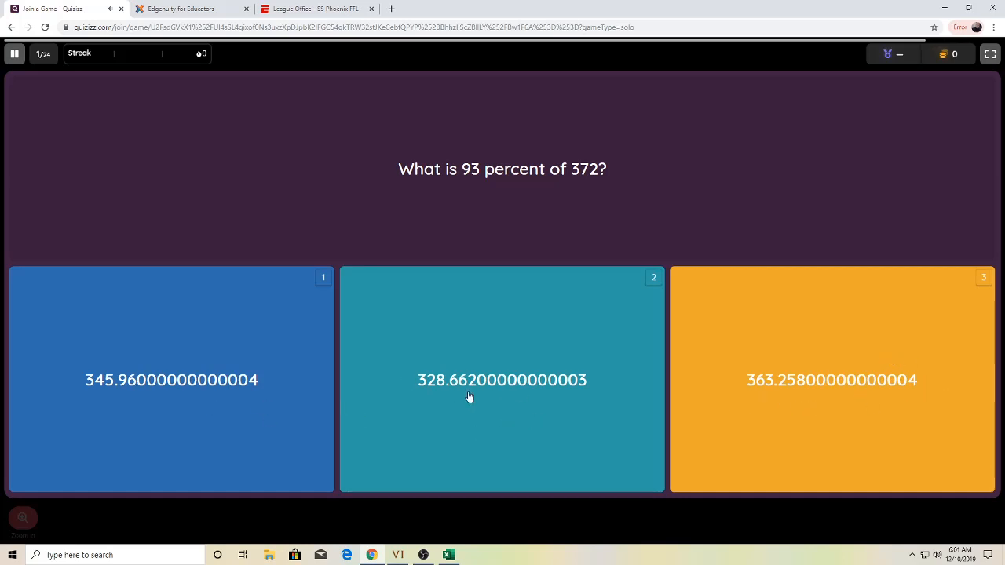
pyautogui.click(157, 409)
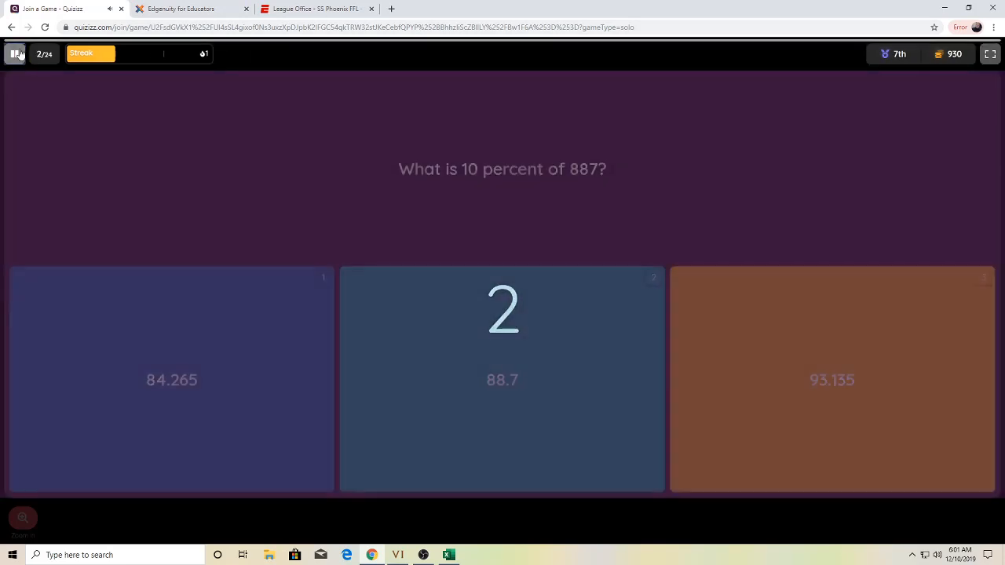
pyautogui.click(14, 54)
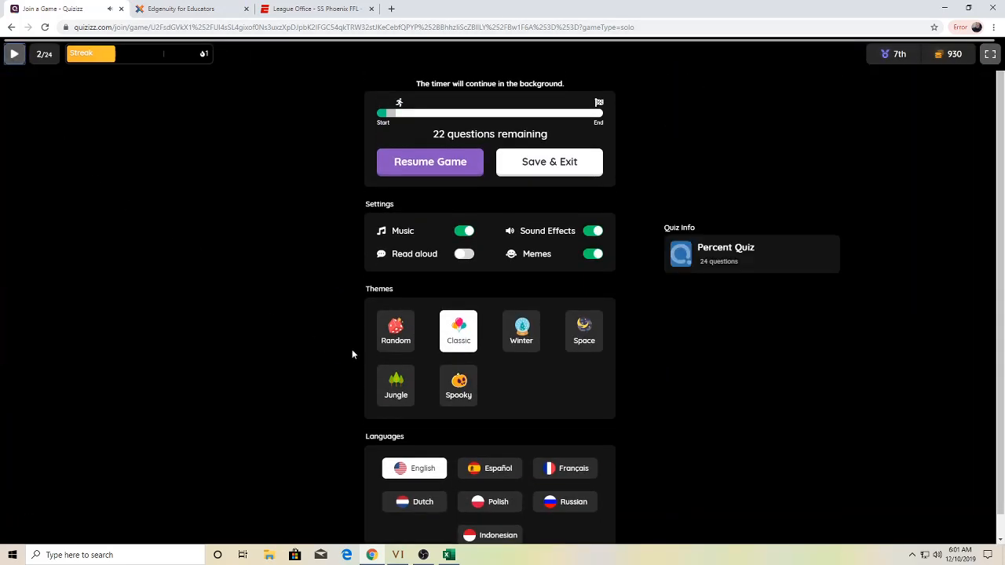
# - Format columns B:D as Number with two decimal places and save the magic workbook
pyautogui.click(447, 555)
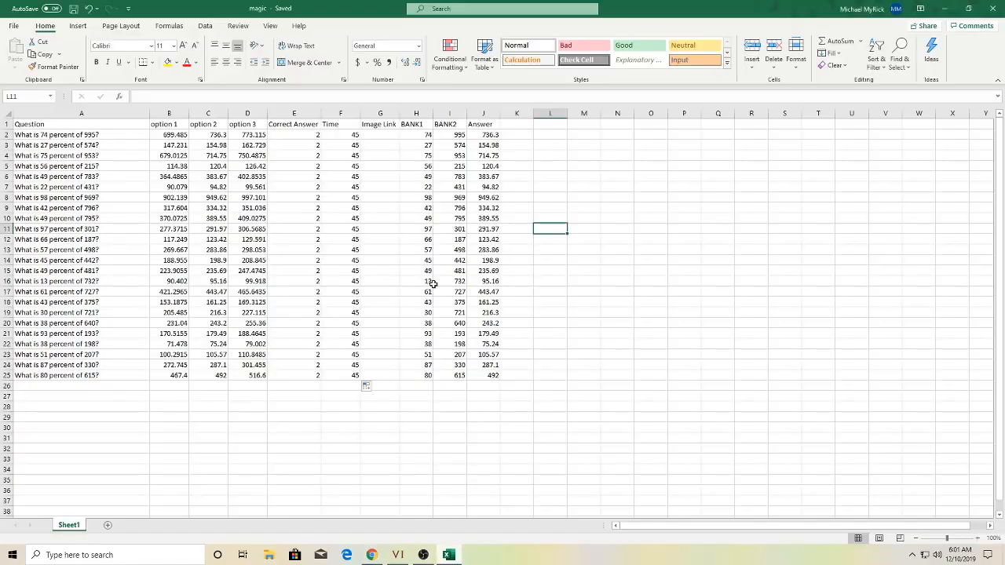
pyautogui.moveTo(168, 113); pyautogui.dragTo(247, 113)
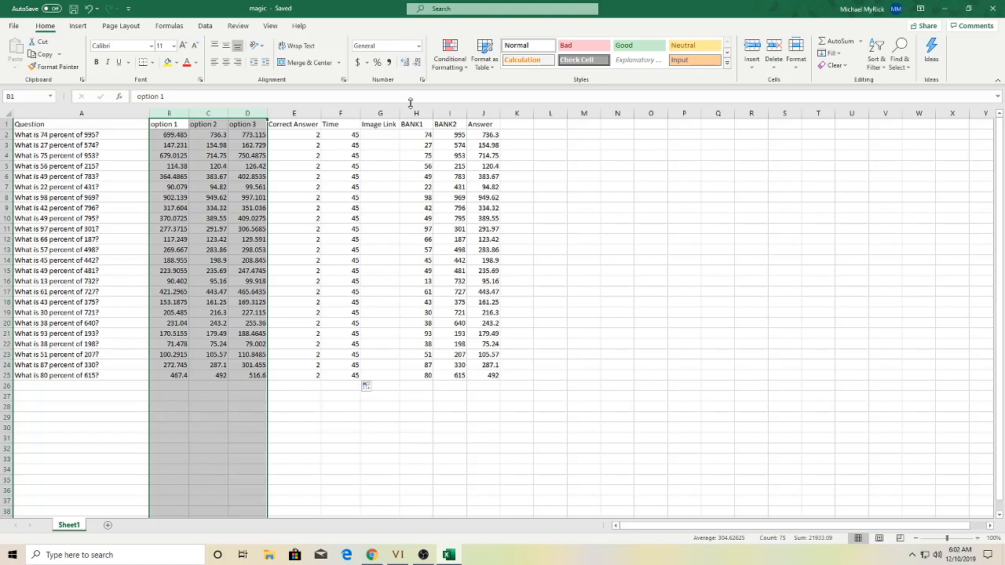
pyautogui.click(419, 47)
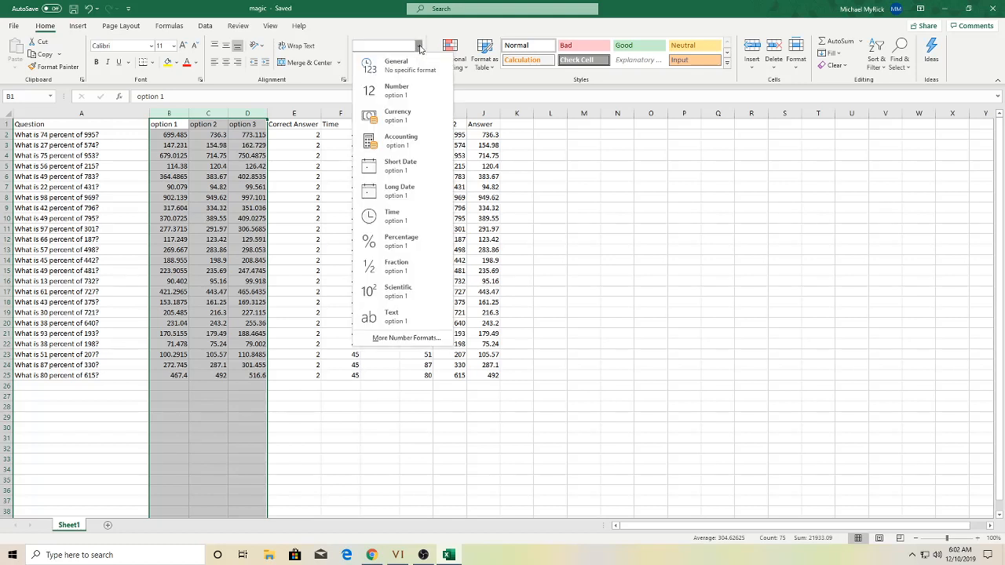
pyautogui.click(402, 91)
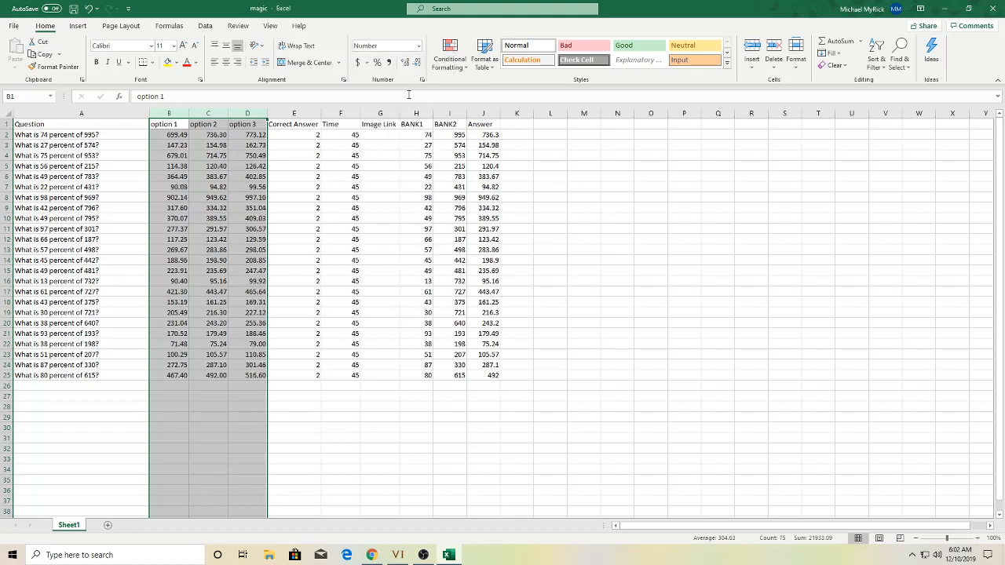
pyautogui.doubleClick(417, 62)
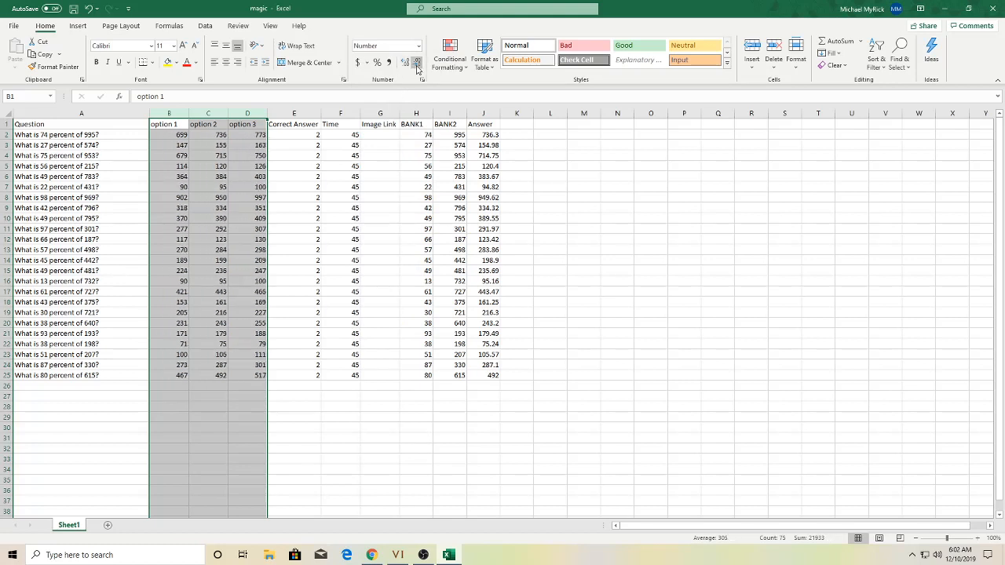
pyautogui.doubleClick(404, 62)
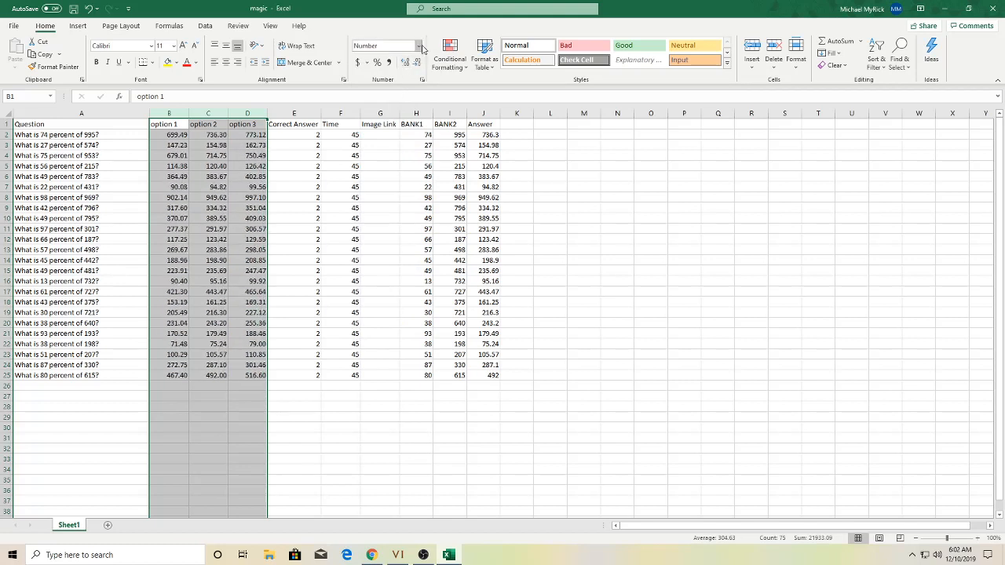
pyautogui.click(410, 63)
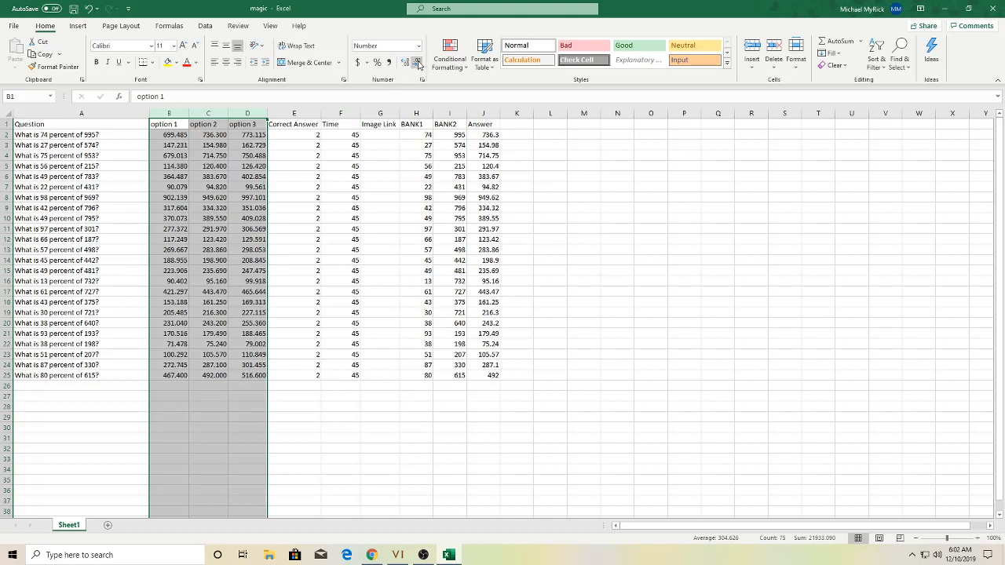
pyautogui.click(404, 63)
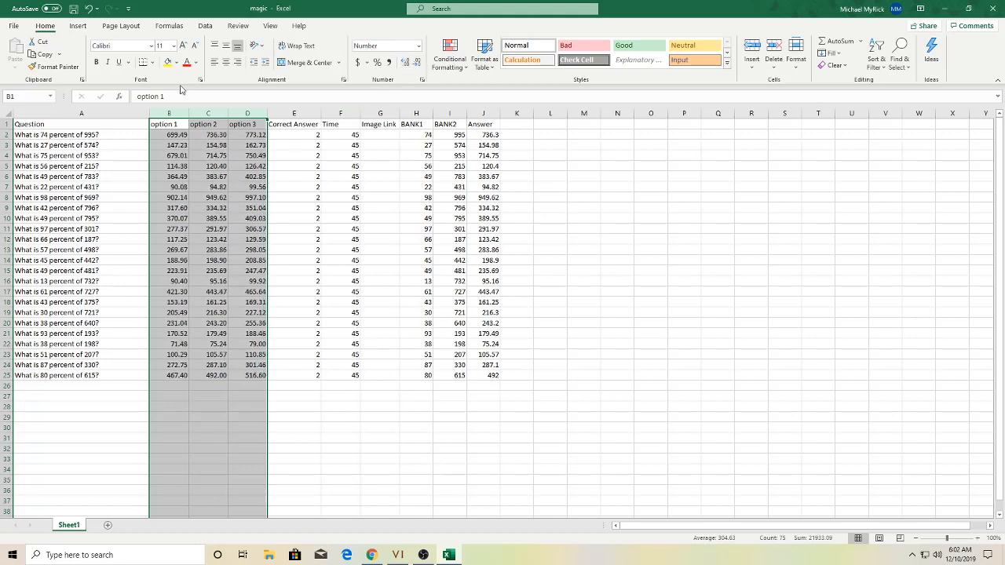
pyautogui.click(549, 239)
pyautogui.click(73, 9)
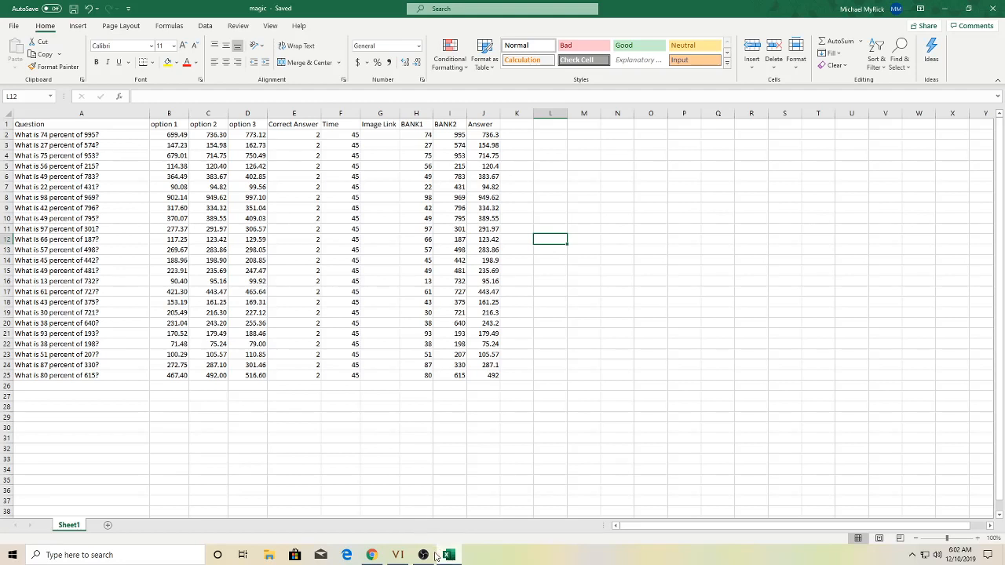
# - Copy the Sheet1 tab to the end of the workbook as Sheet1 (2)
pyautogui.moveTo(445, 555)
pyautogui.rightClick(79, 528)
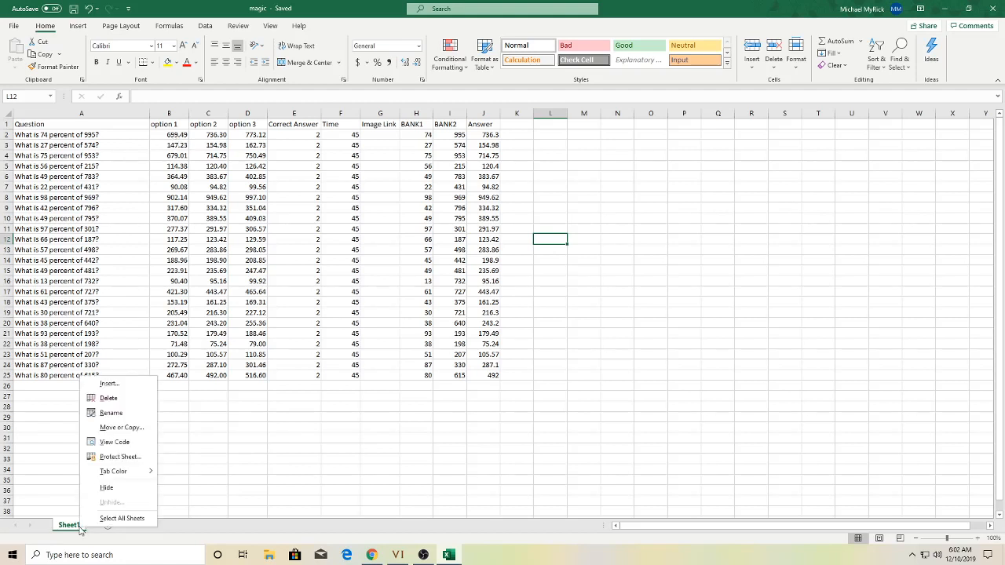
pyautogui.click(130, 428)
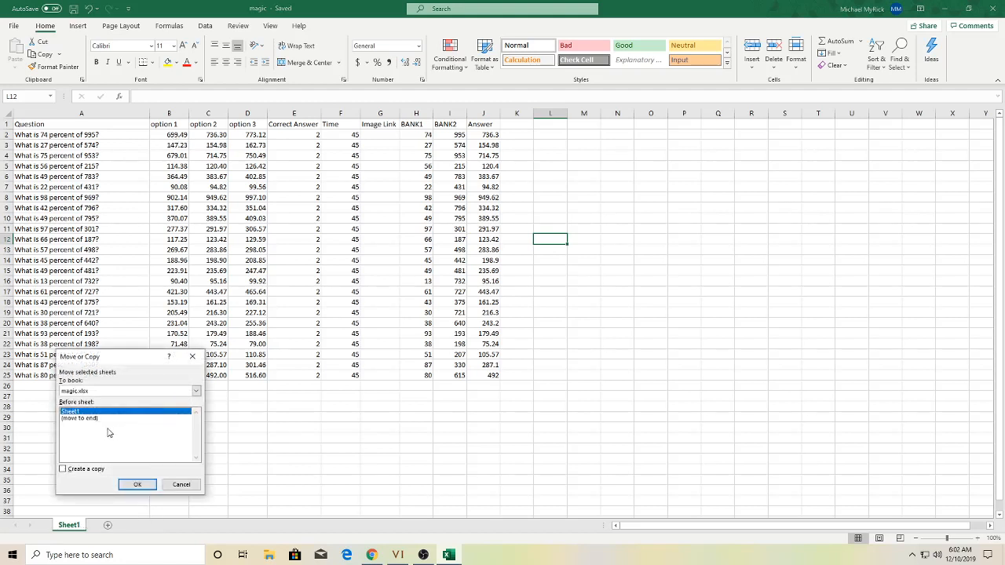
pyautogui.click(91, 419)
pyautogui.click(63, 469)
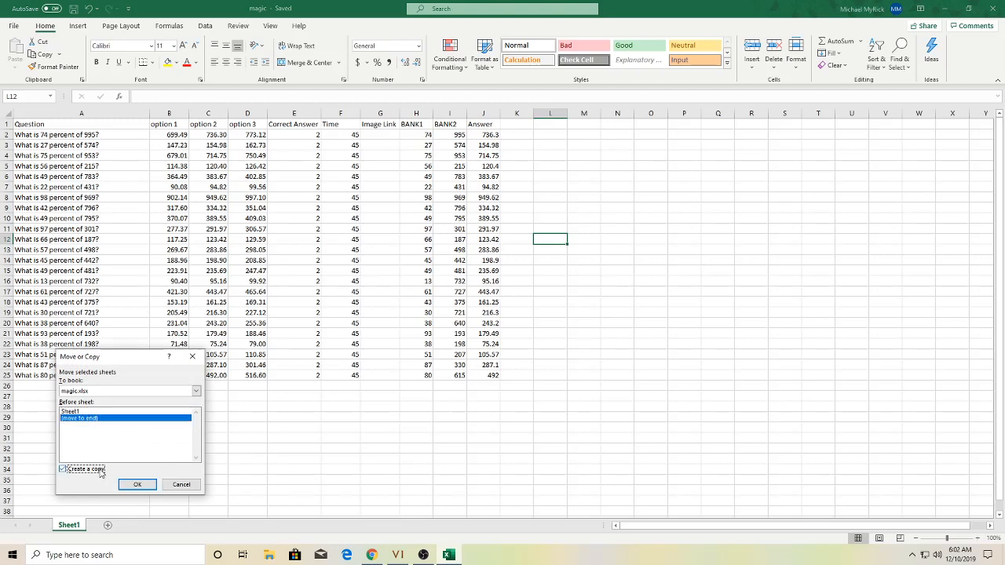
pyautogui.click(137, 484)
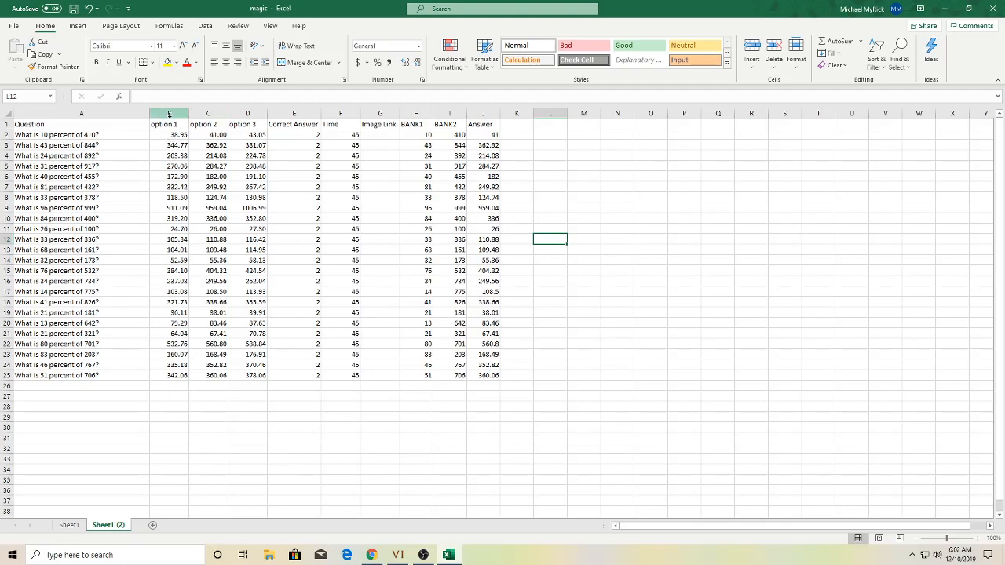
# - Insert a blank column B and extend B2's answer line down to row 25
pyautogui.click(169, 116)
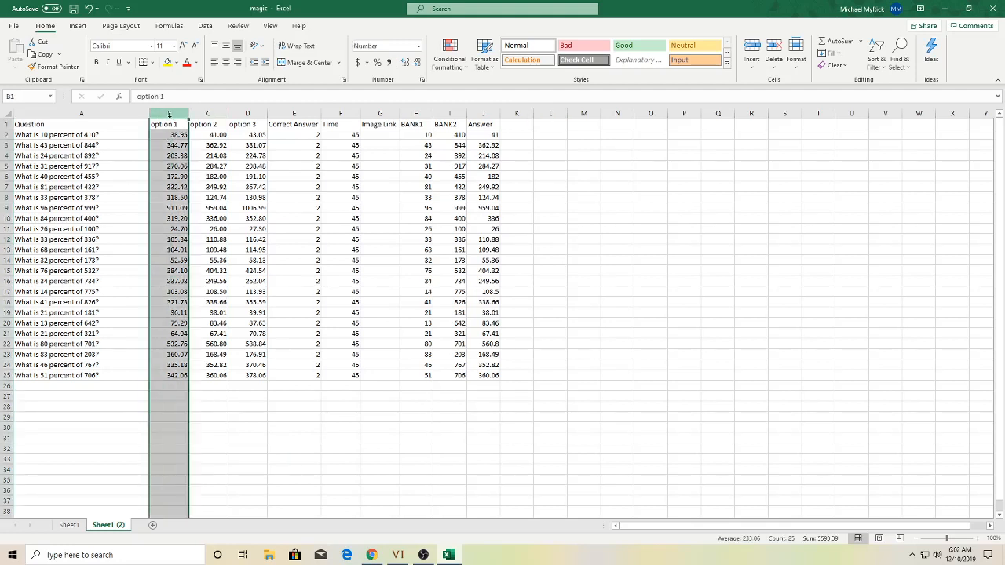
pyautogui.rightClick(168, 116)
pyautogui.press('Escape')
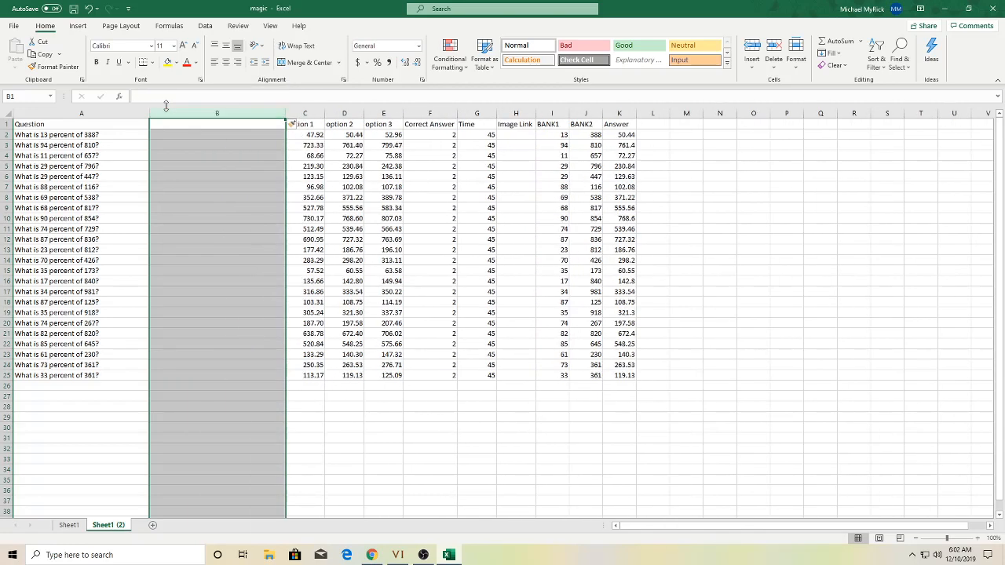
pyautogui.click(201, 135)
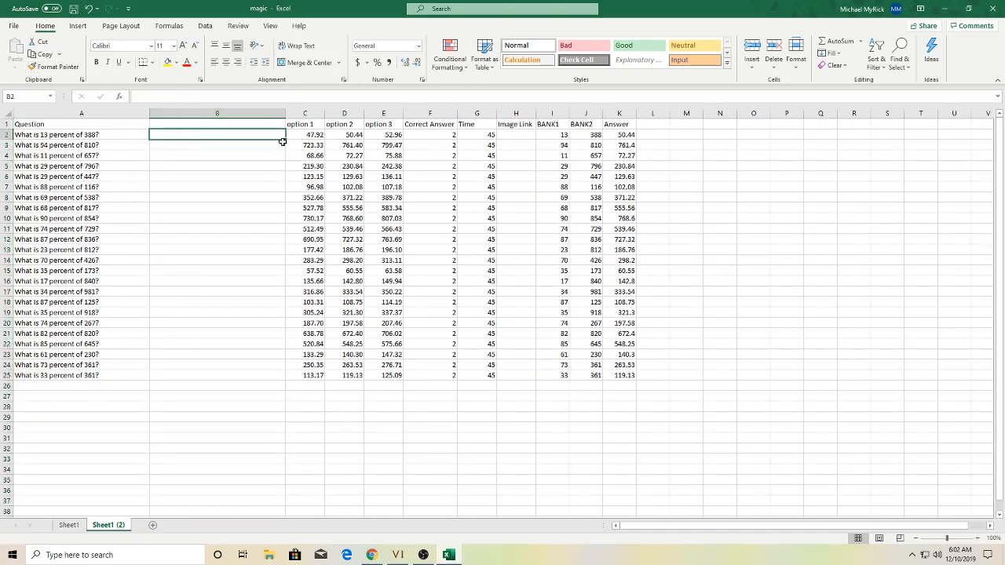
pyautogui.moveTo(288, 140); pyautogui.dragTo(265, 384)
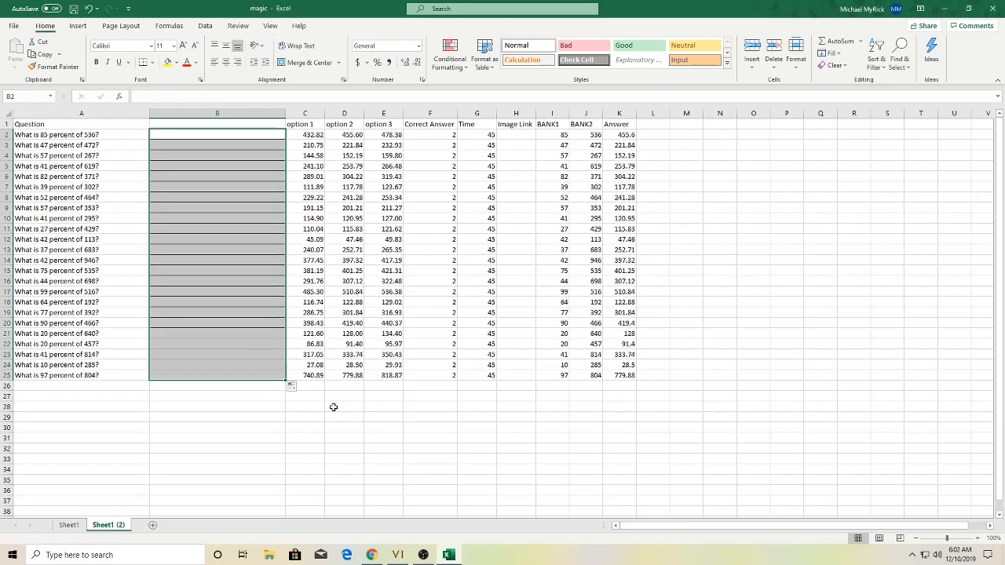
pyautogui.click(333, 406)
# - Label cell B1 with the heading 'Answer'
pyautogui.click(193, 125)
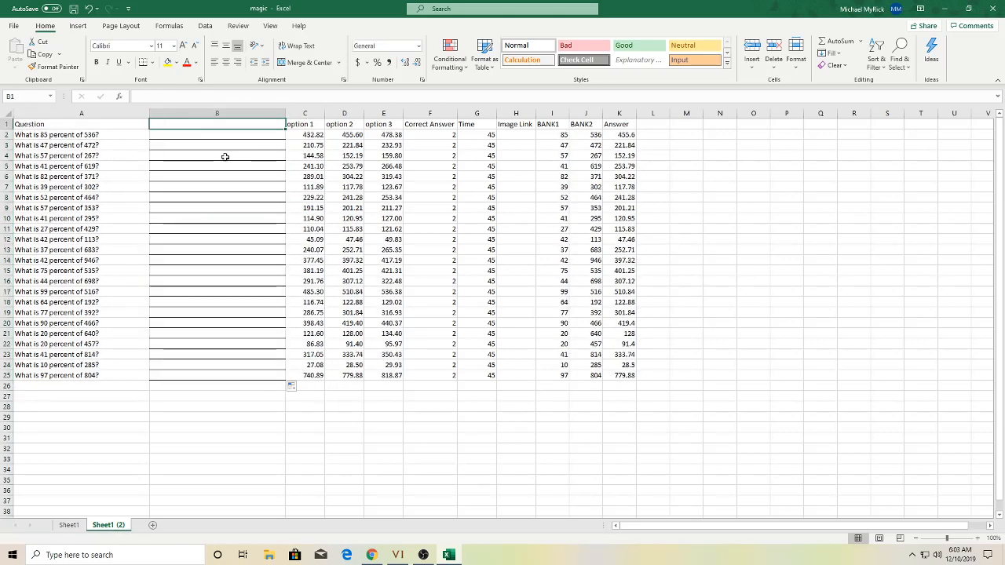
pyautogui.write('Answer')
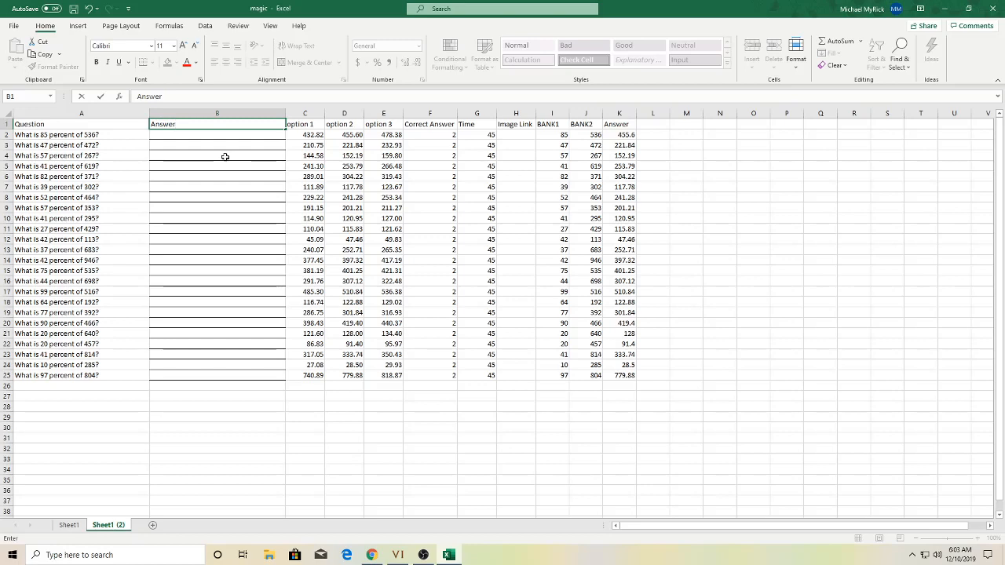
pyautogui.press('Return')
# - Check the questions in A2:A25 and the option formulas along row 2
pyautogui.press('Left')
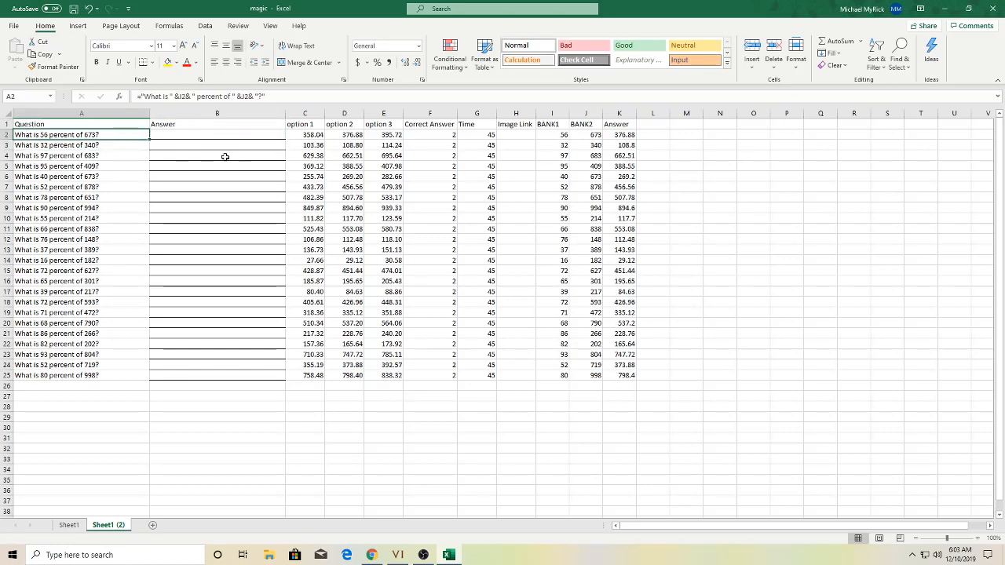
pyautogui.press('Down')
pyautogui.press('Down')
pyautogui.press('Down')
pyautogui.press('Down')
pyautogui.press('Down')
pyautogui.press('Down')
pyautogui.press('Down')
pyautogui.press('Down')
pyautogui.press('Down')
pyautogui.press('Down')
pyautogui.press('Down')
pyautogui.press('Down')
pyautogui.press('Down')
pyautogui.press('Down')
pyautogui.press('Down')
pyautogui.press('Down')
pyautogui.press('Down')
pyautogui.press('Down')
pyautogui.press('Down')
pyautogui.press('Down')
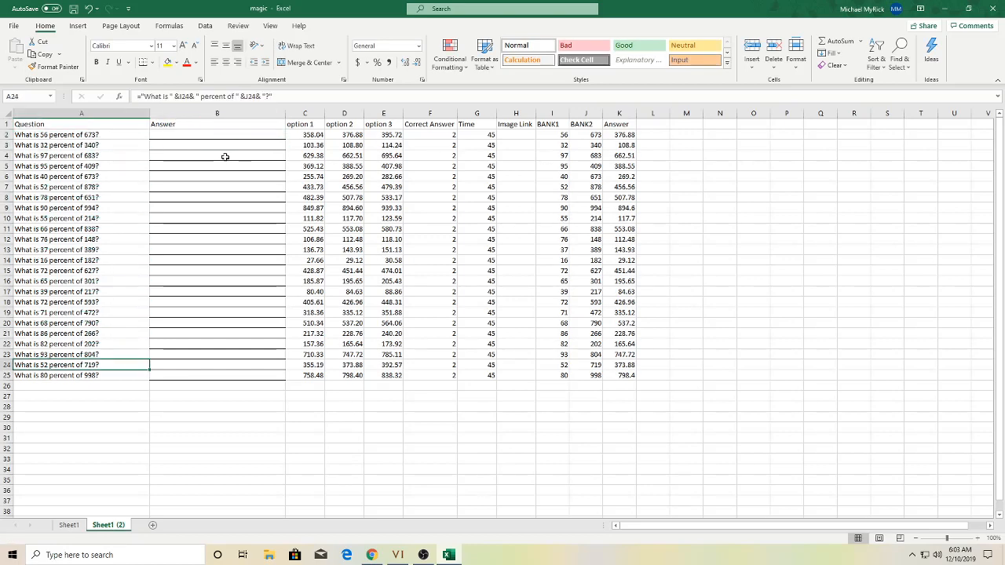
pyautogui.press('Up')
pyautogui.press('Up')
pyautogui.press('Up')
pyautogui.press('Up')
pyautogui.press('Up')
pyautogui.press('Up')
pyautogui.press('Up')
pyautogui.press('Up')
pyautogui.press('Up')
pyautogui.press('Up')
pyautogui.press('Up')
pyautogui.press('Up')
pyautogui.press('Up')
pyautogui.press('Up')
pyautogui.press('Up')
pyautogui.press('Up')
pyautogui.press('Up')
pyautogui.press('Up')
pyautogui.press('Up')
pyautogui.press('Up')
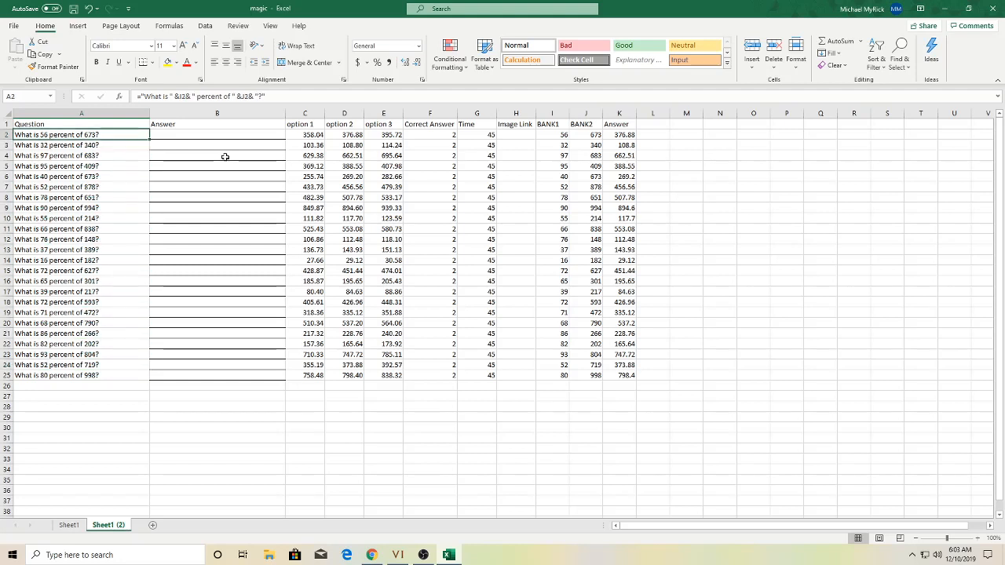
pyautogui.press('Right')
pyautogui.press('Right')
pyautogui.press('Right')
pyautogui.press('Right')
pyautogui.press('Right')
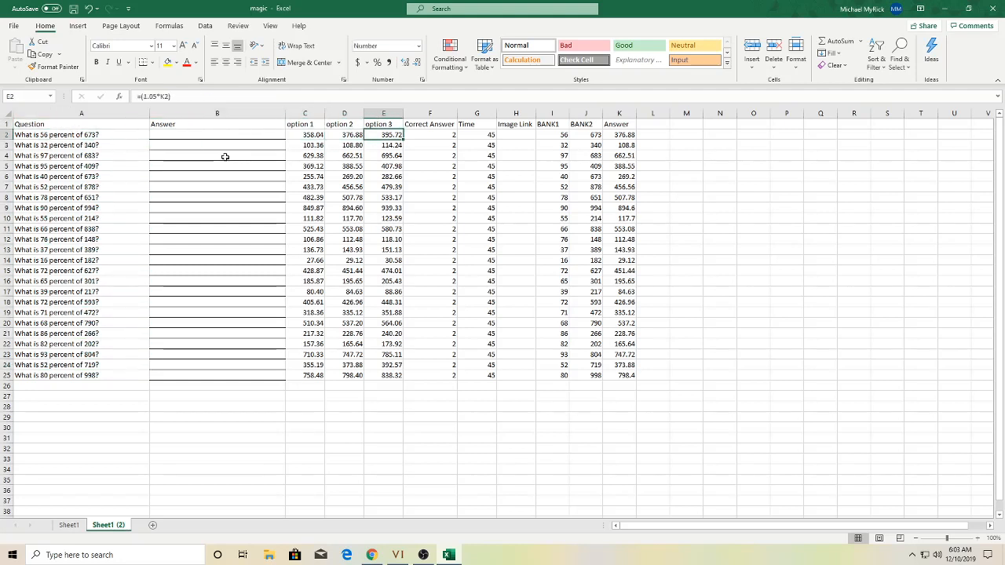
pyautogui.press('Left')
pyautogui.press('Left')
pyautogui.press('Left')
pyautogui.press('Right')
pyautogui.press('Right')
pyautogui.press('Right')
pyautogui.press('Right')
pyautogui.press('Right')
pyautogui.press('Right')
pyautogui.press('Right')
pyautogui.press('Right')
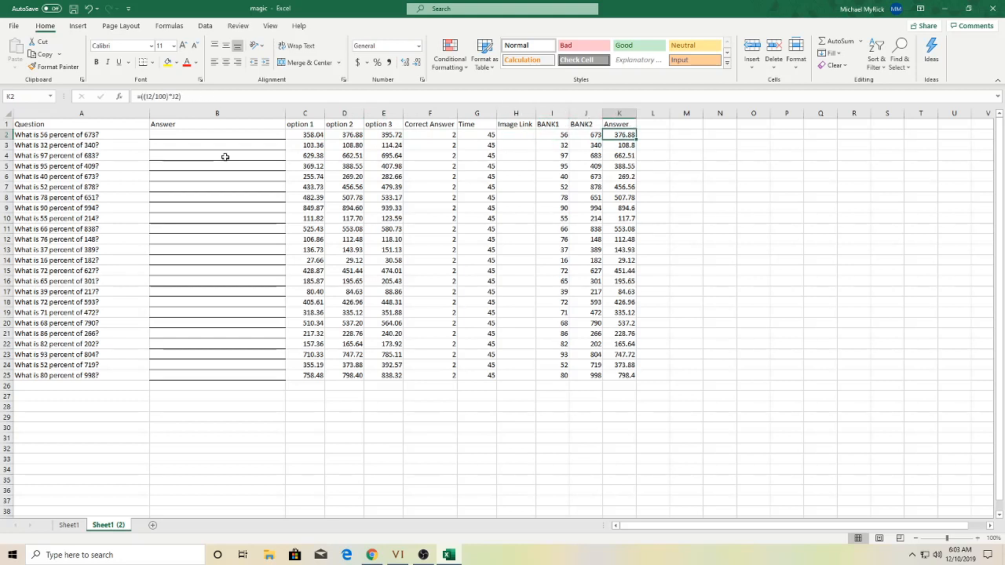
pyautogui.press('Left')
pyautogui.press('Left')
pyautogui.press('Left')
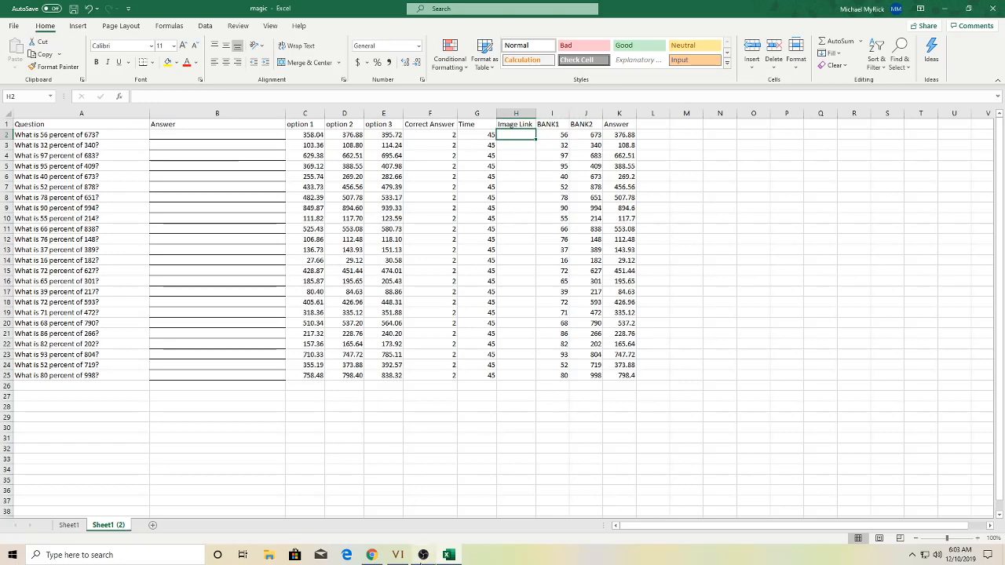
pyautogui.click(423, 555)
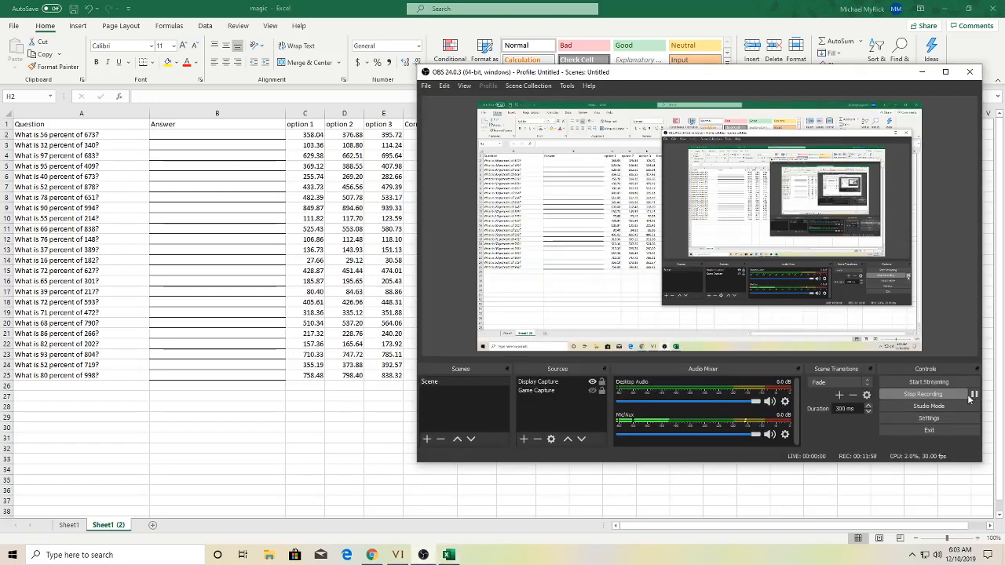